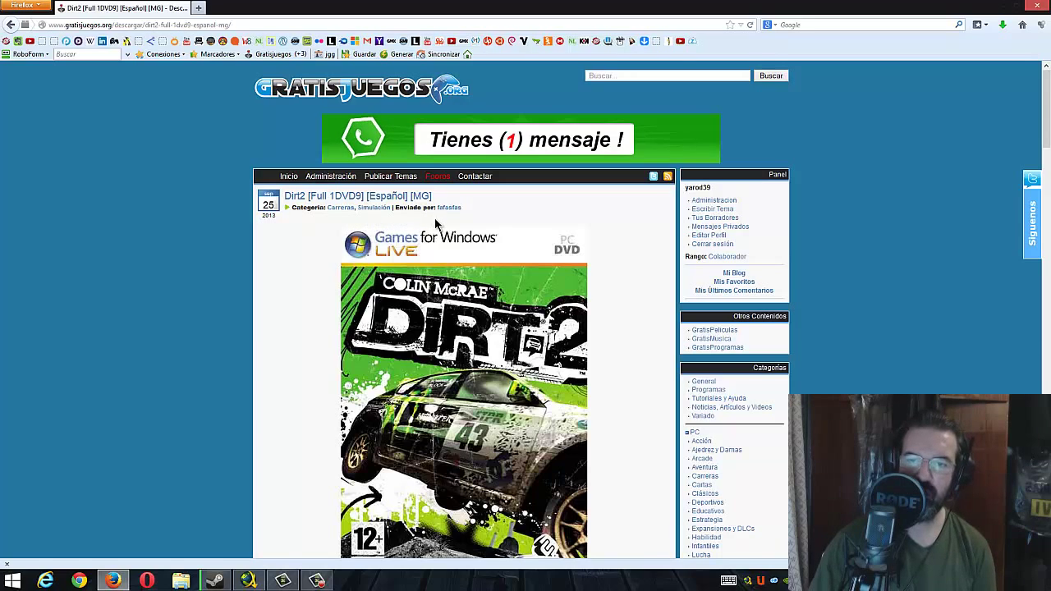
# - Review the Dirt2 game page from the cover and screenshots down to the system requirements and download links
pyautogui.scroll(-4, 483, 278)
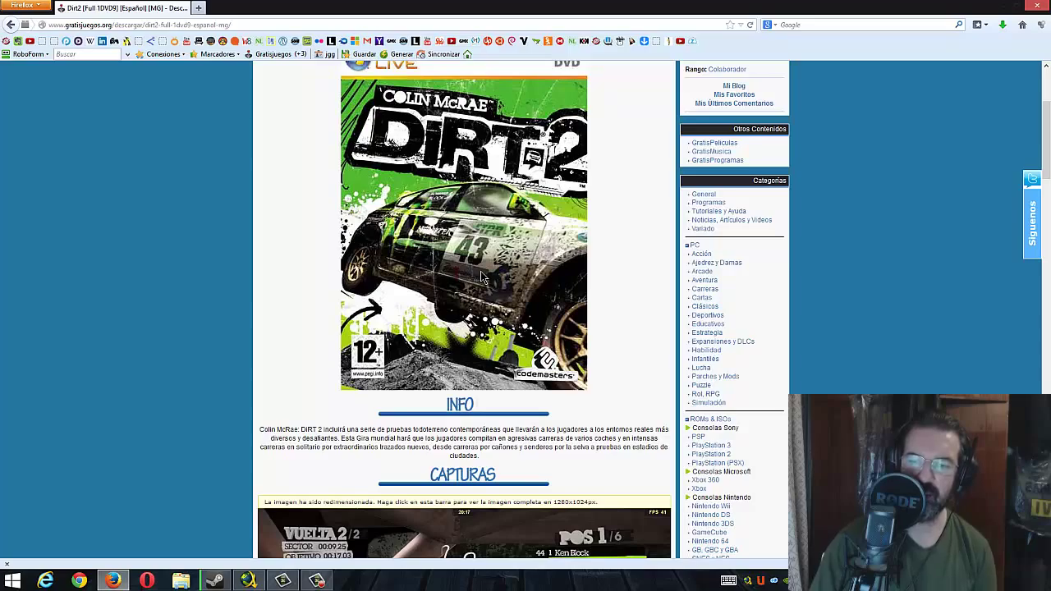
pyautogui.scroll(-5, 482, 278)
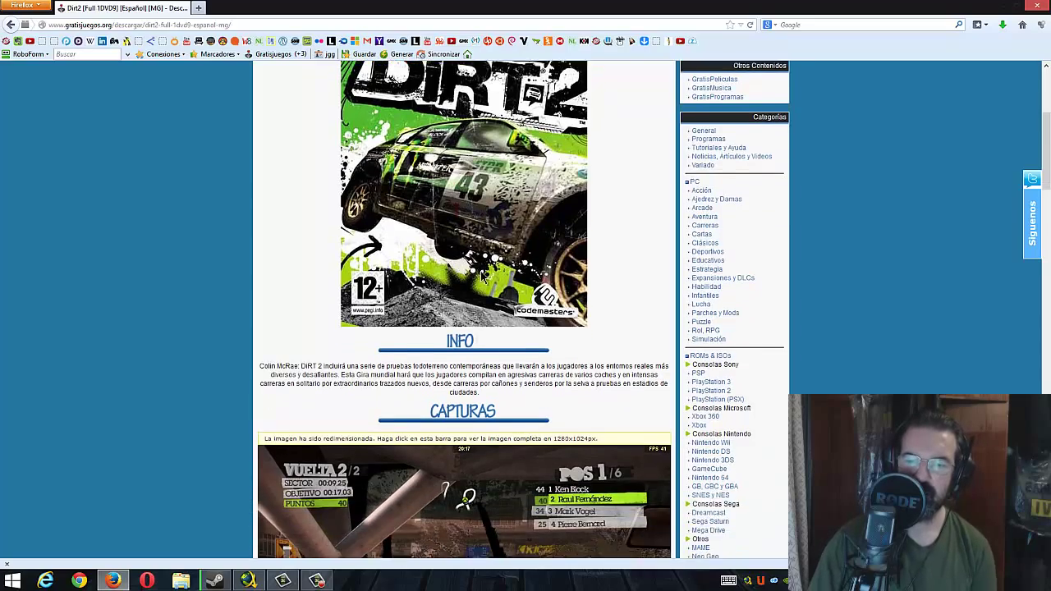
pyautogui.scroll(-7, 483, 277)
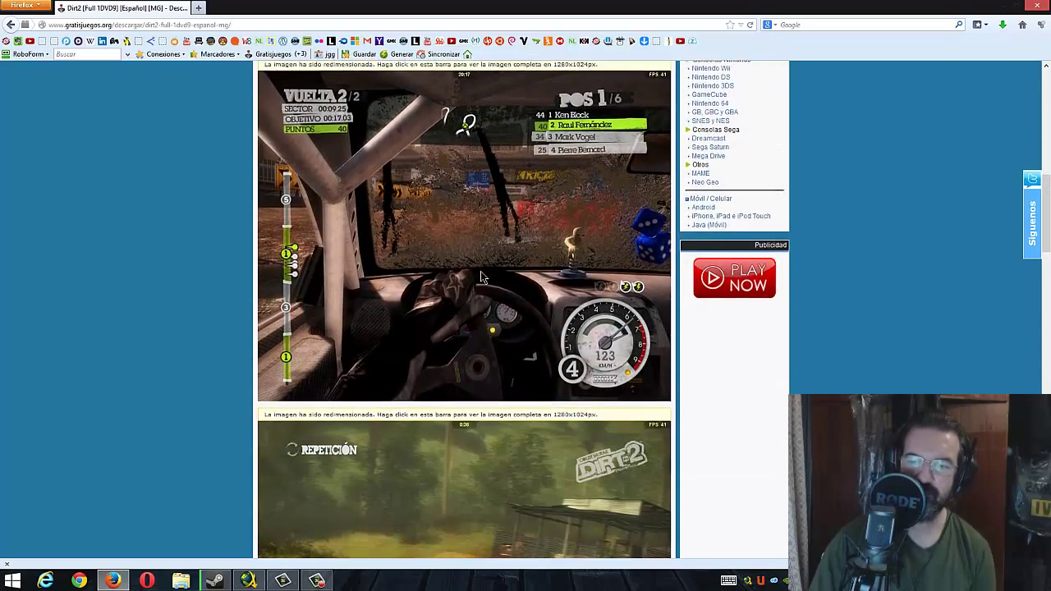
pyautogui.scroll(-5, 480, 278)
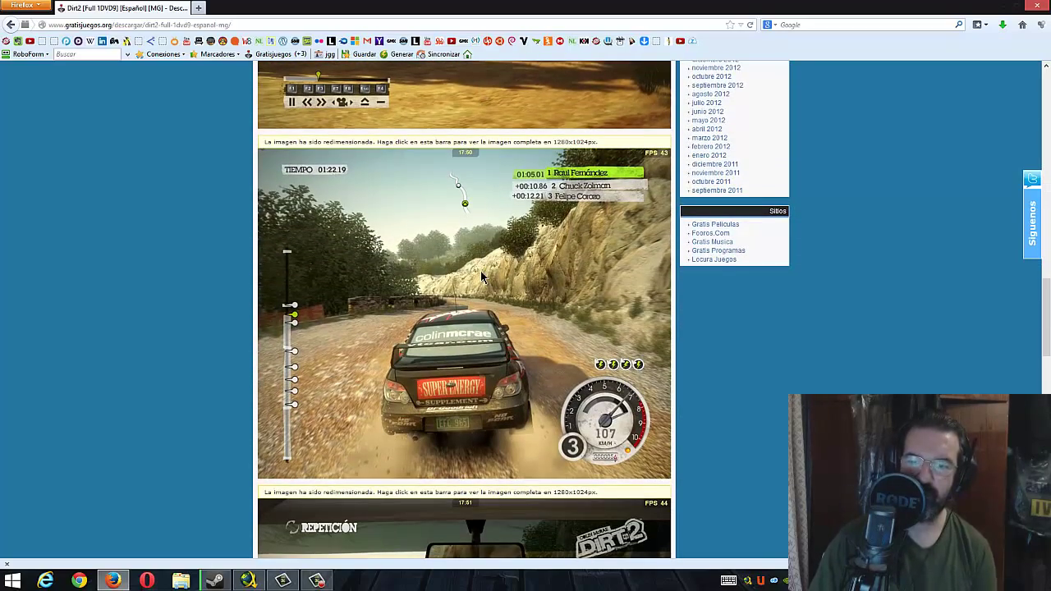
pyautogui.scroll(-7, 481, 278)
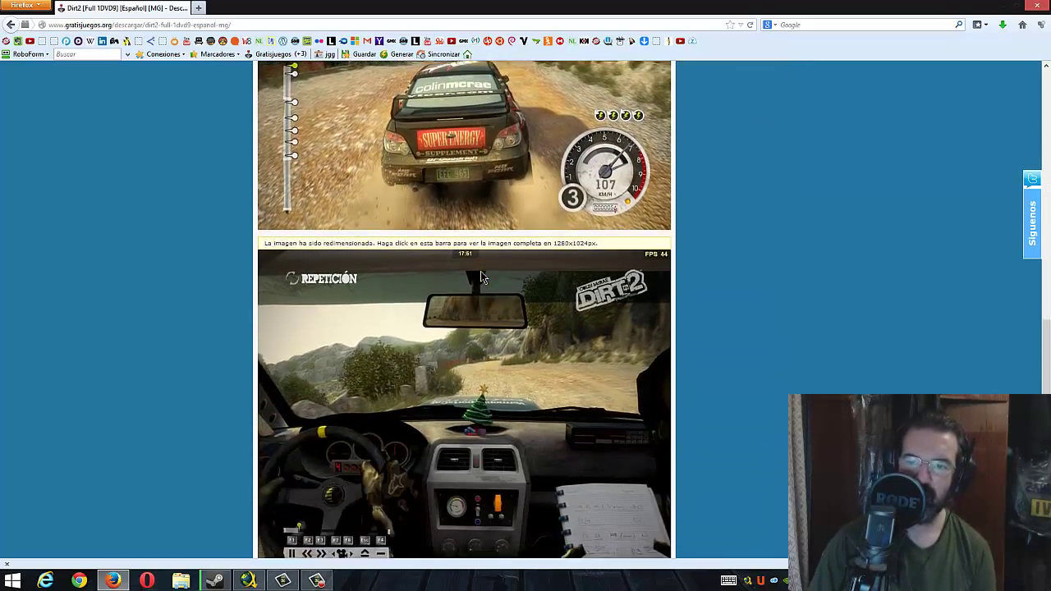
pyautogui.scroll(-3, 481, 277)
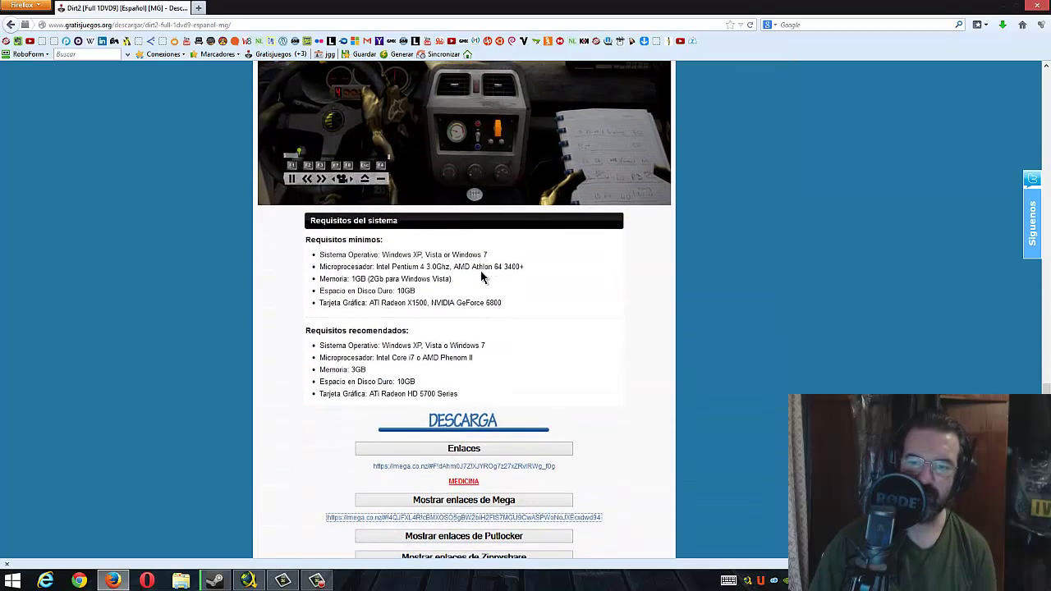
pyautogui.scroll(-1, 481, 278)
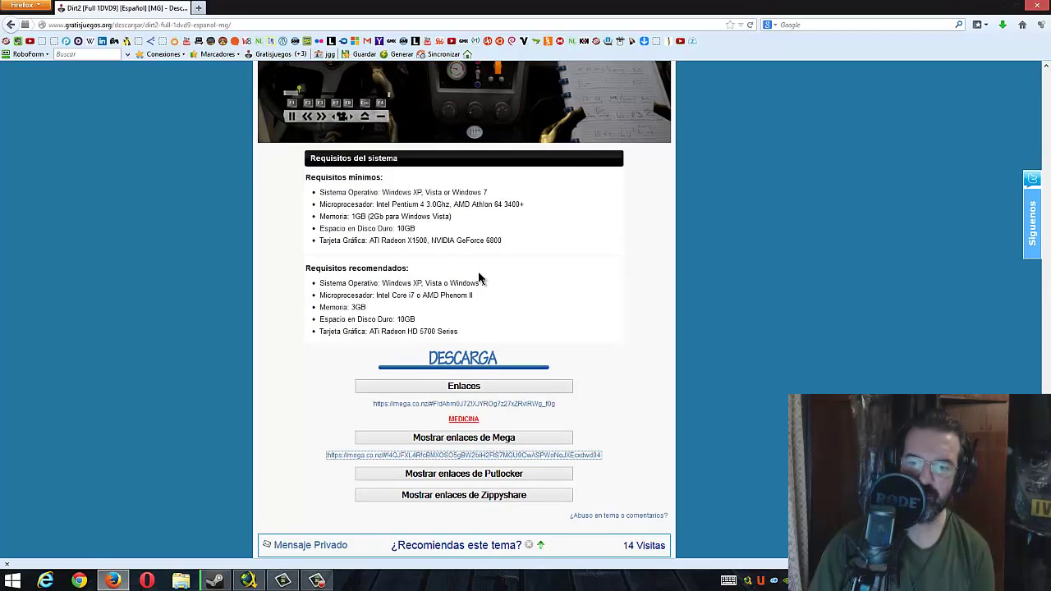
# - Switch to JDownloader and check the download progress of the drt2 and 0x00002m3d_TRD packages
pyautogui.moveTo(117, 580)
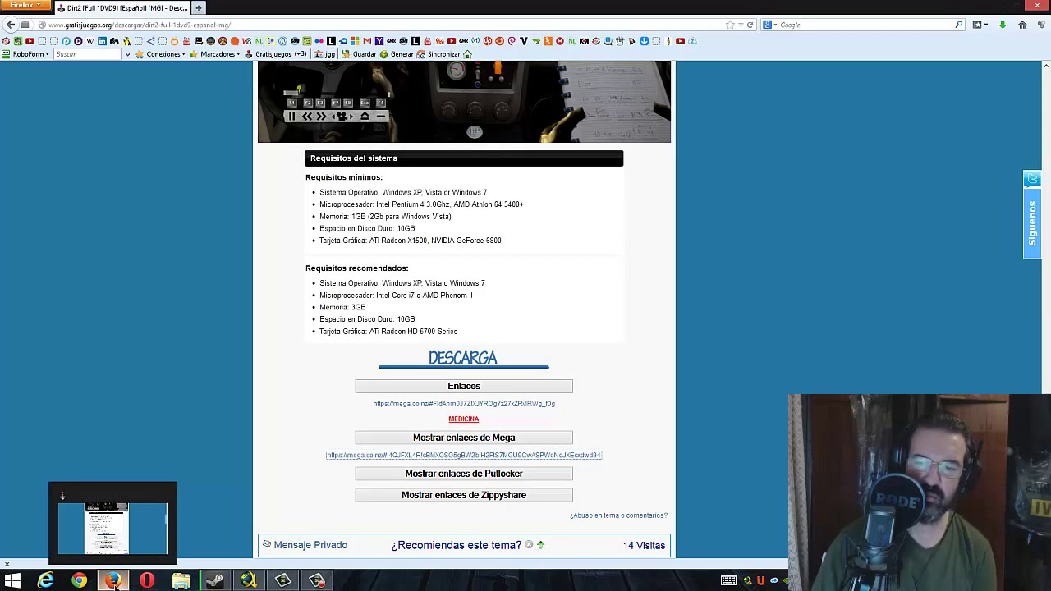
pyautogui.click(113, 581)
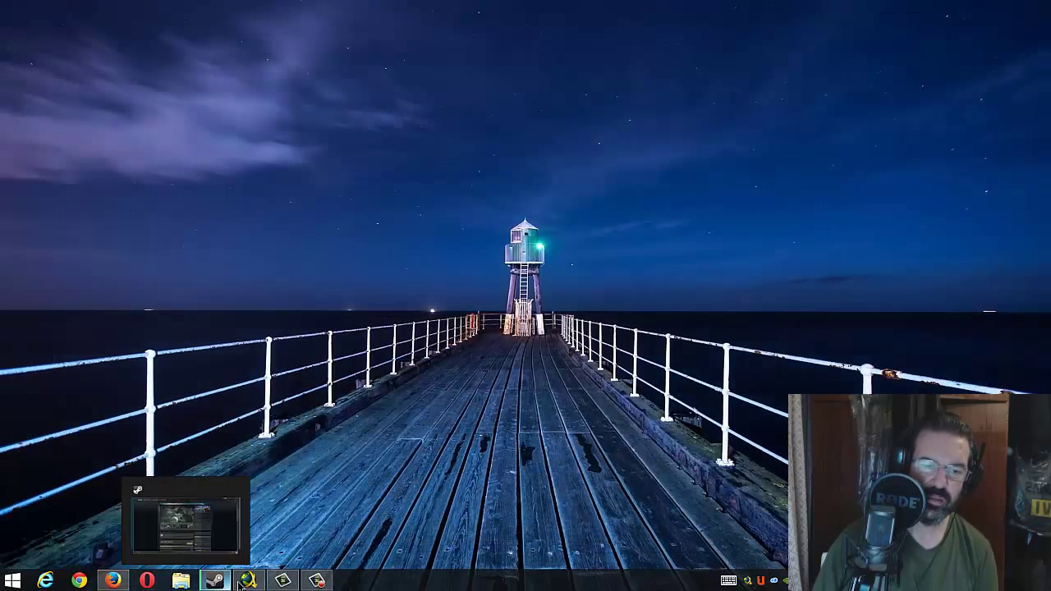
pyautogui.click(248, 582)
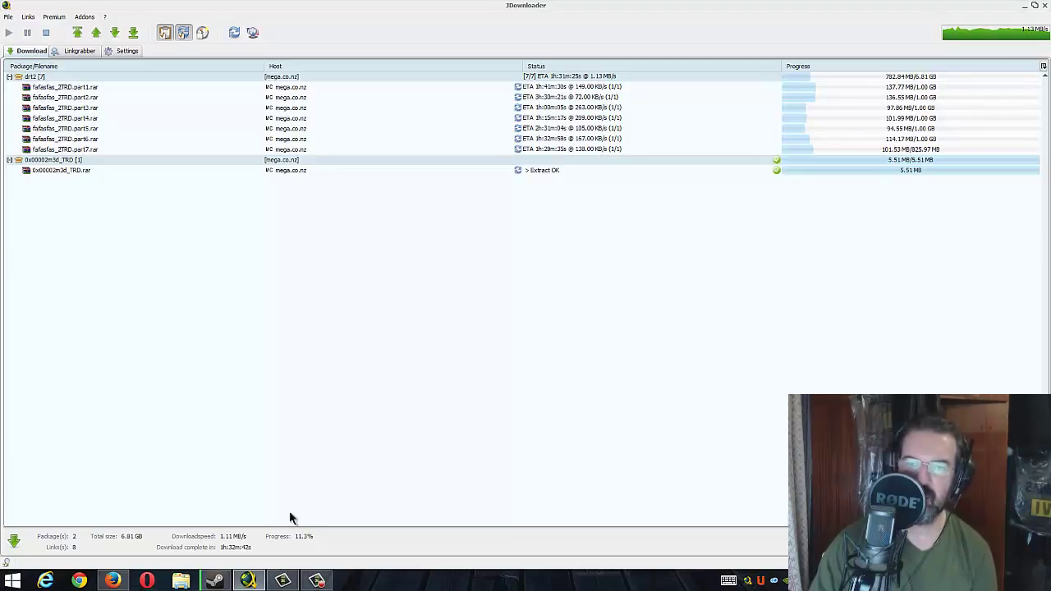
pyautogui.click(249, 579)
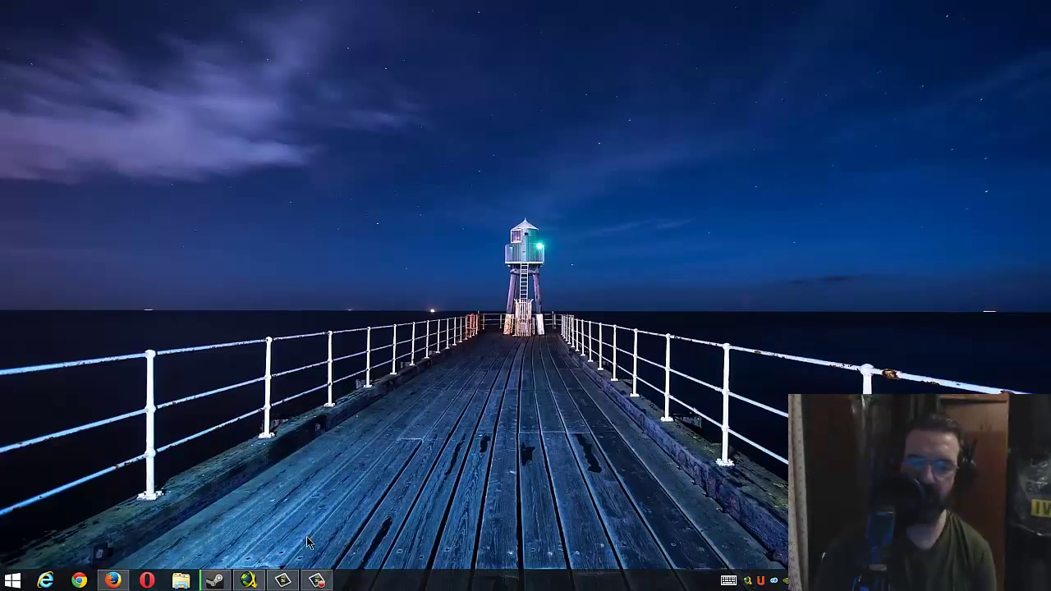
pyautogui.click(317, 580)
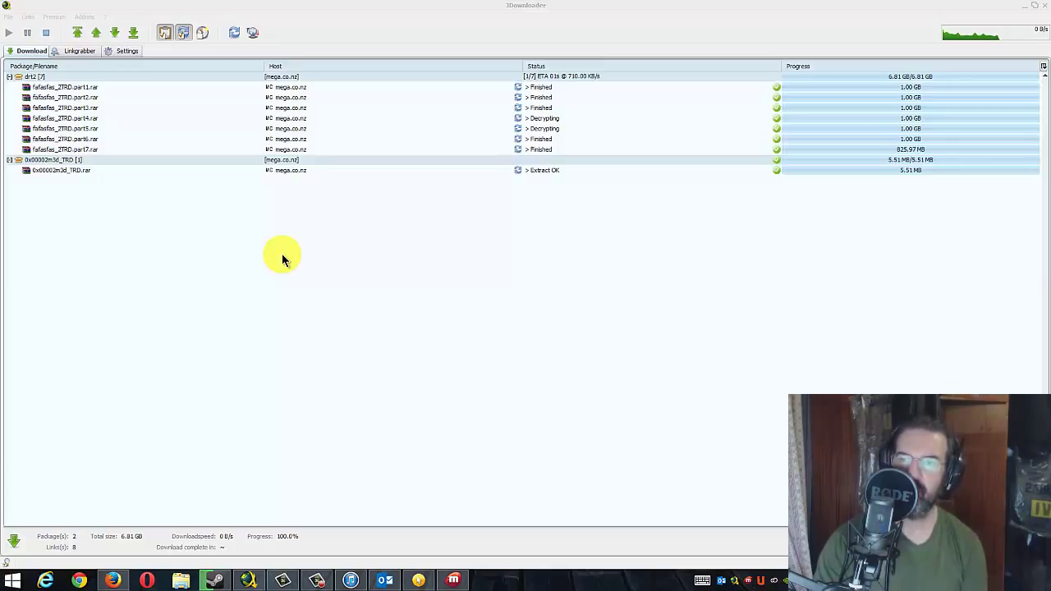
# - Switch to Firefox and review the Dirt2 page through its download links and comment section, dismissing the Miro_Helper.exe error
pyautogui.click(114, 581)
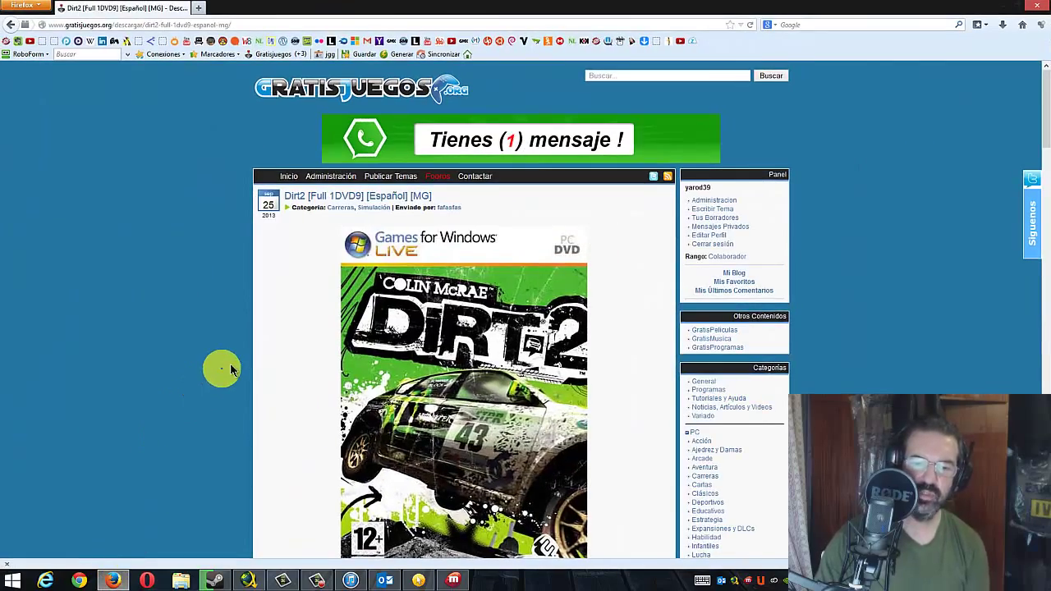
pyautogui.scroll(-10, 230, 371)
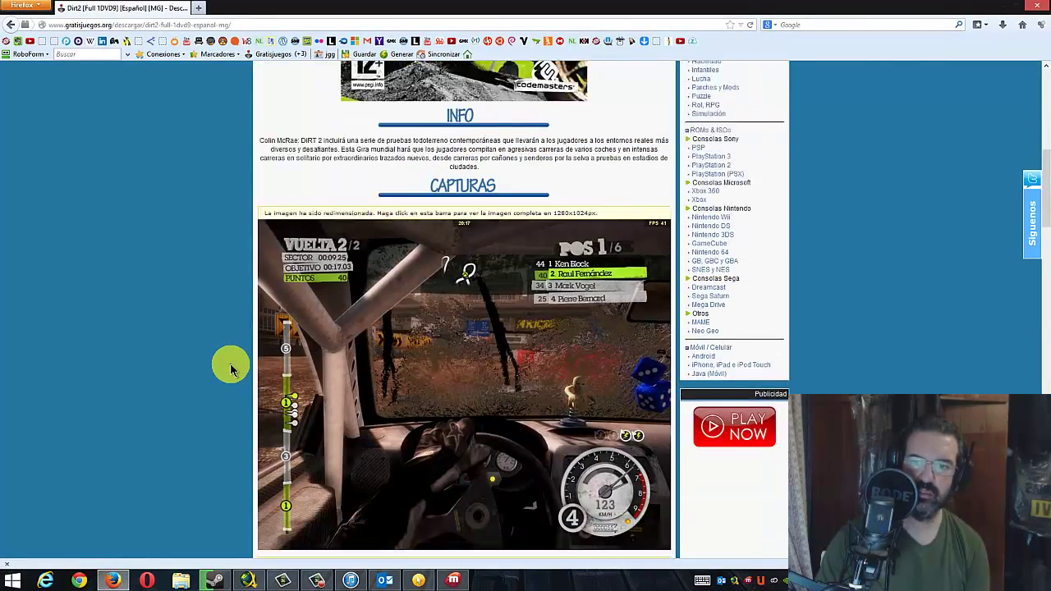
pyautogui.scroll(-8, 231, 370)
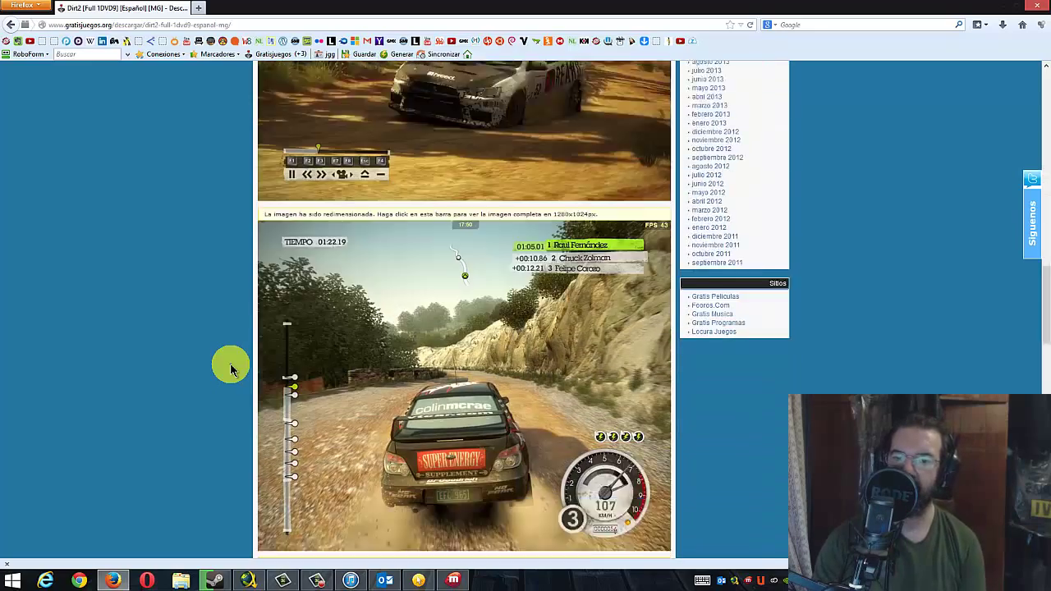
pyautogui.scroll(-8, 231, 370)
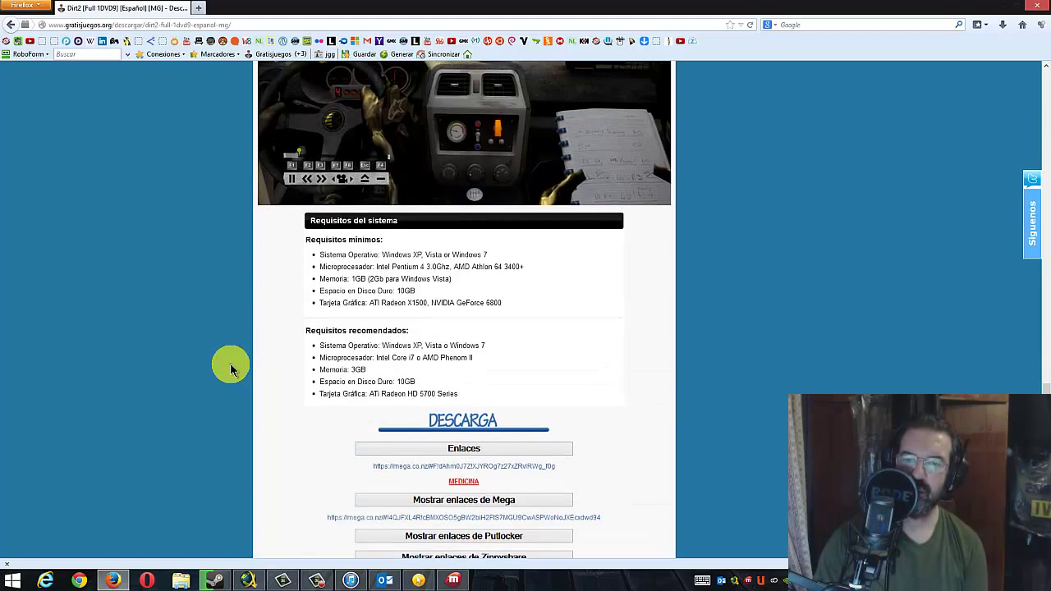
pyautogui.scroll(-3, 231, 370)
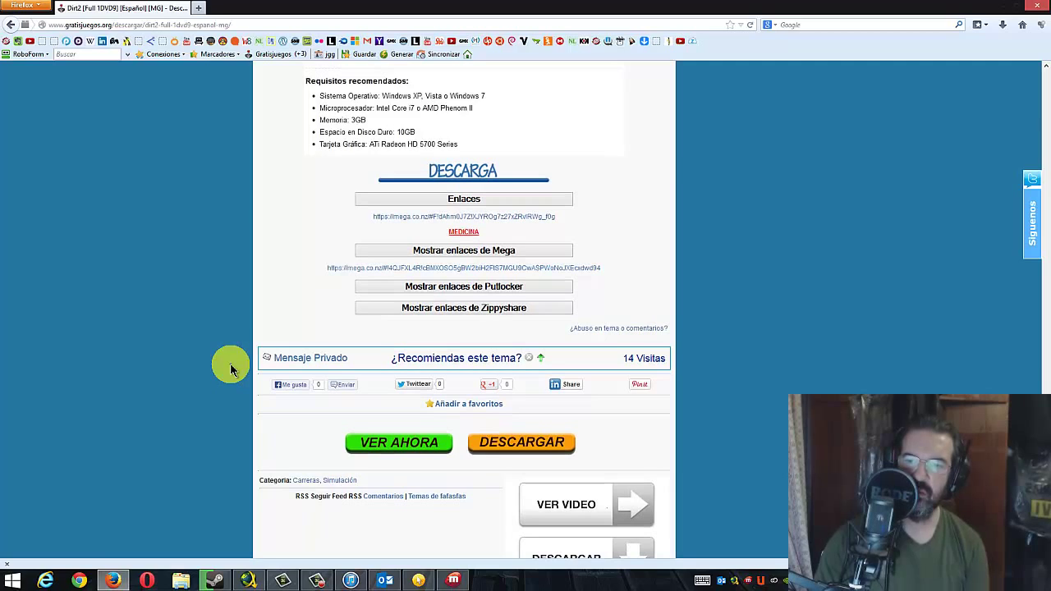
pyautogui.scroll(-3, 231, 370)
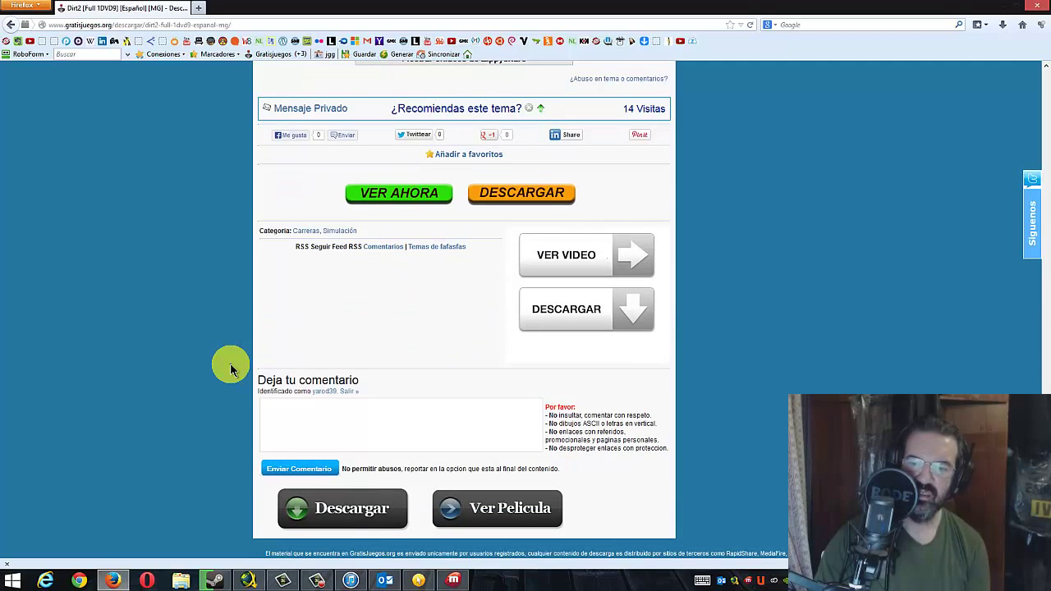
pyautogui.scroll(-1, 231, 371)
pyautogui.scroll(6, 231, 370)
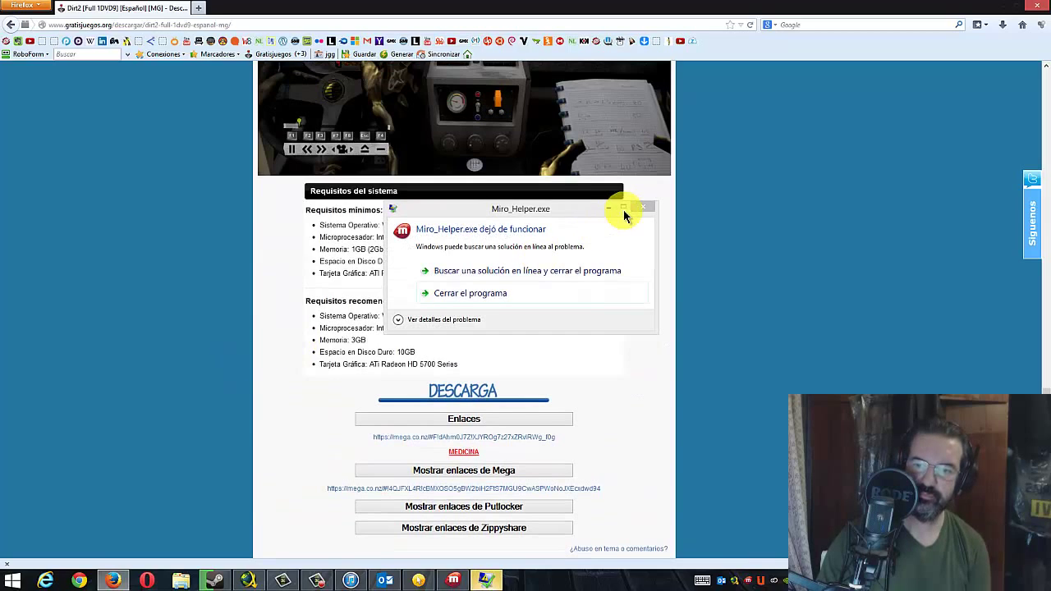
pyautogui.click(643, 211)
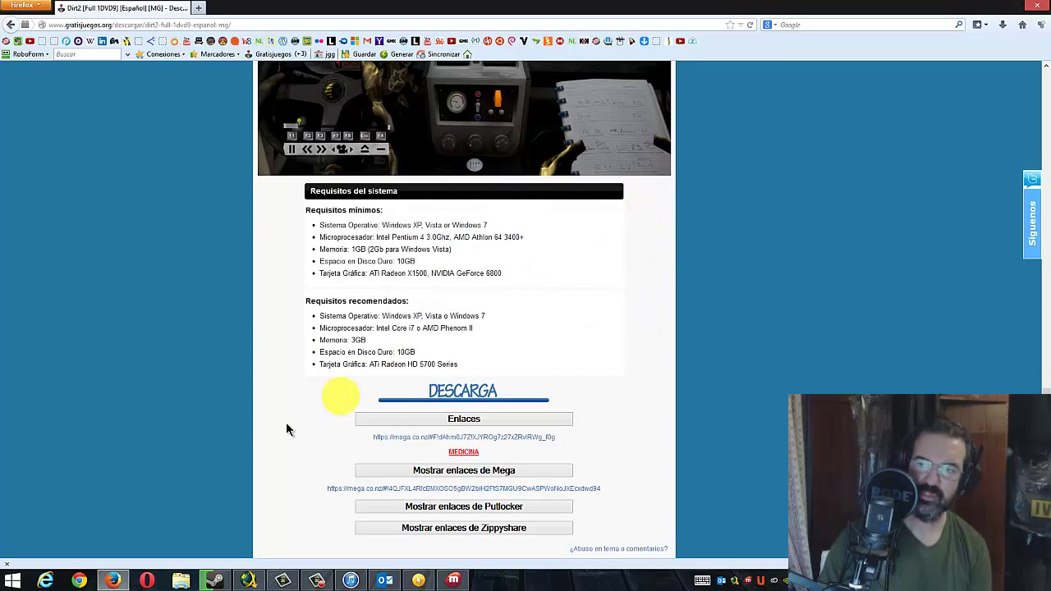
# - Return to JDownloader and open the download directory of fafasfas_2TRD.part1.rar
pyautogui.click(116, 583)
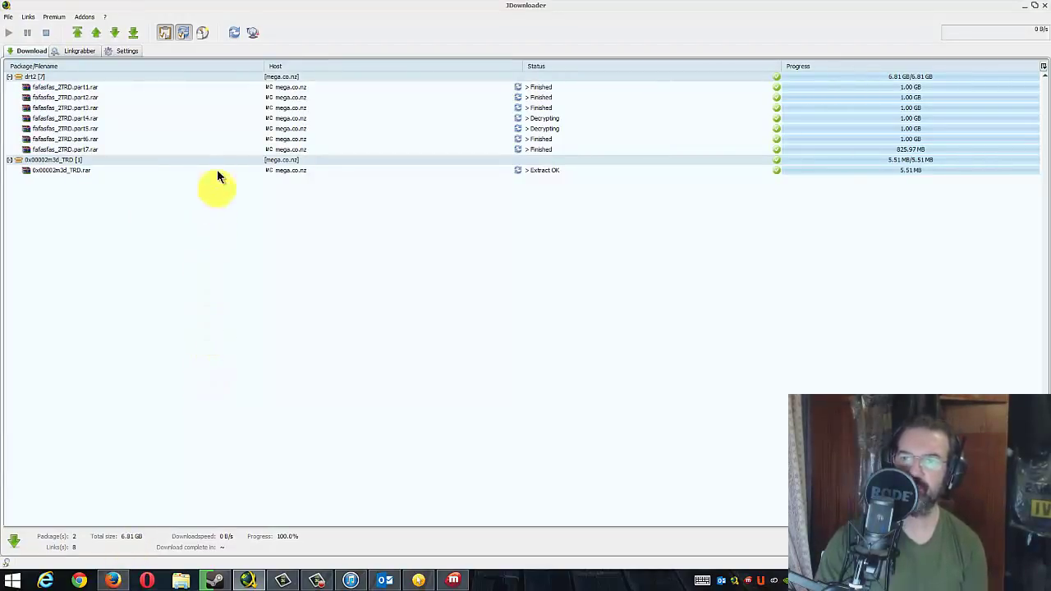
pyautogui.rightClick(237, 90)
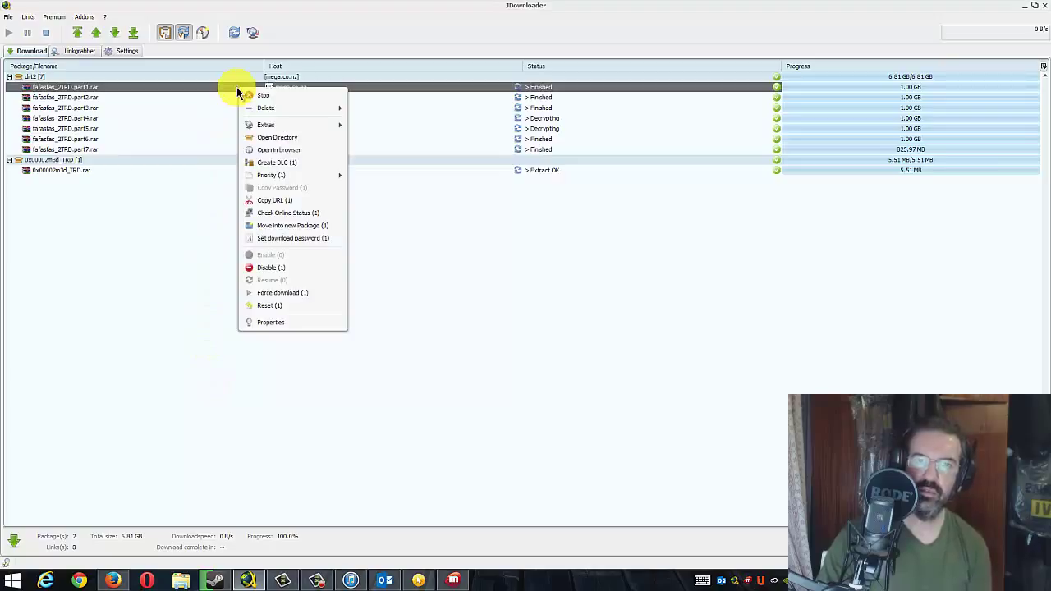
pyautogui.click(257, 141)
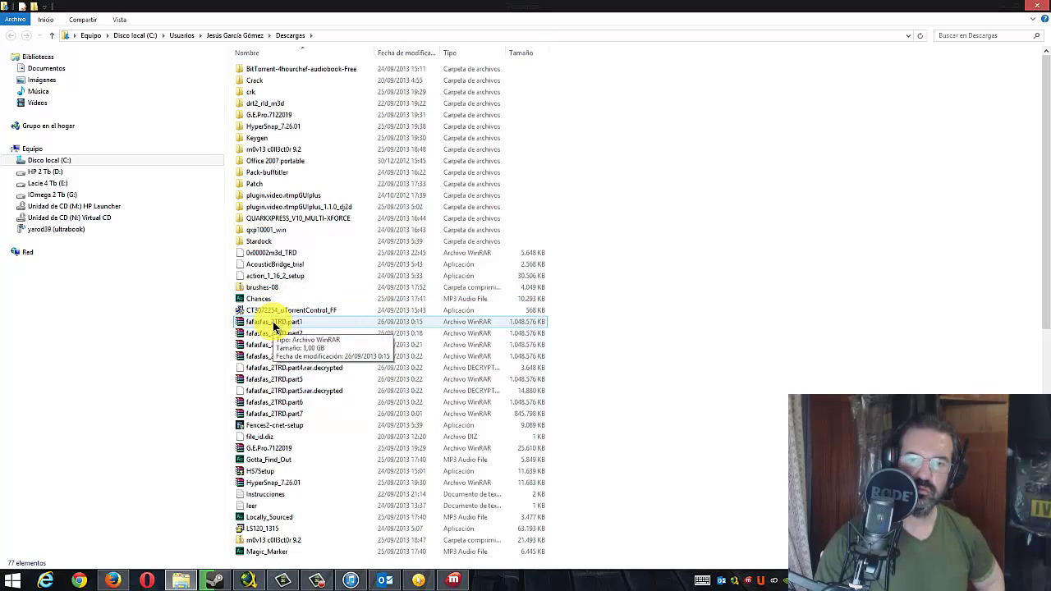
# - Extract the multi-part archive starting from fafasfas_2TRD.part1 into its own fafasfas_2TRD folder
pyautogui.doubleClick(274, 324)
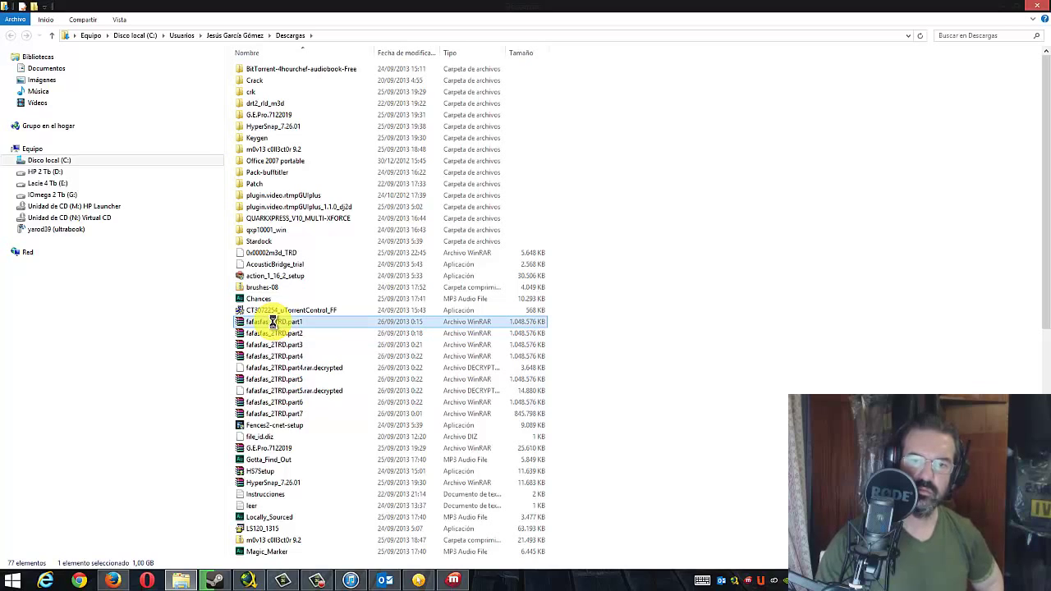
pyautogui.rightClick(273, 322)
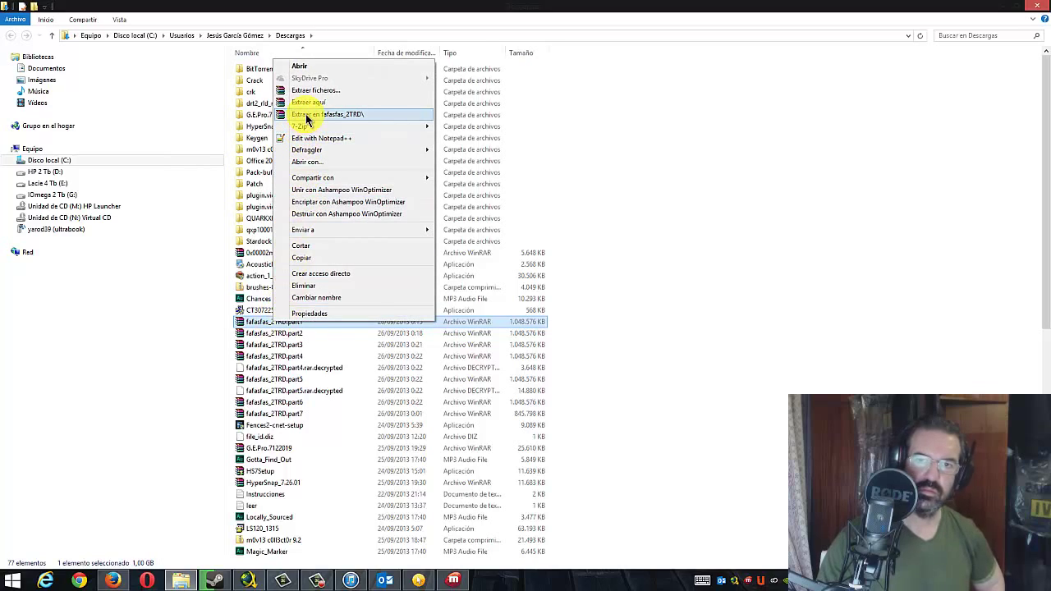
pyautogui.click(307, 115)
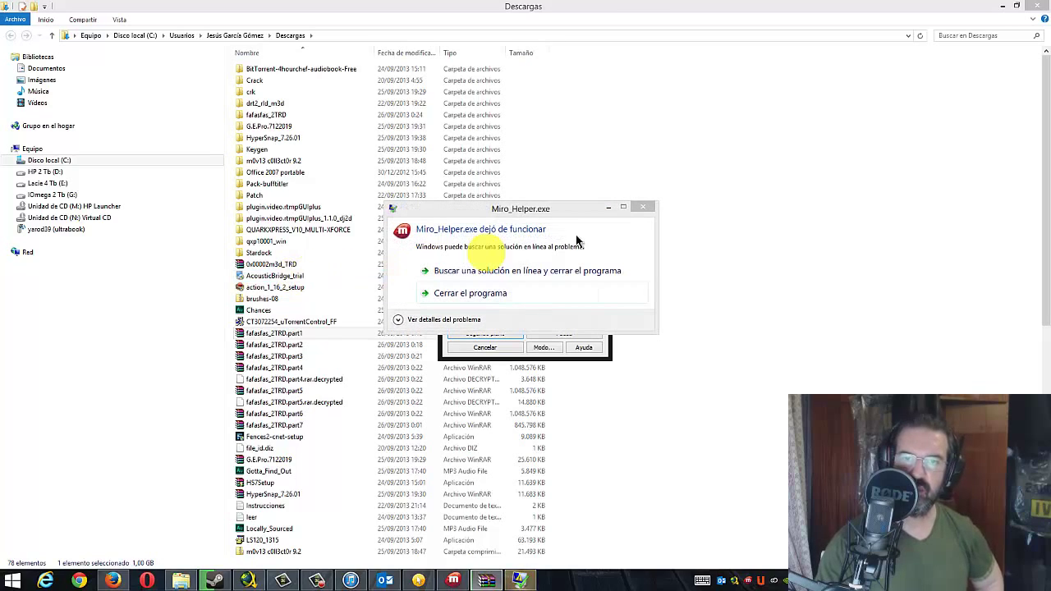
# - Dismiss the Miro_Helper.exe error and check the video conversion in Miro
pyautogui.click(643, 207)
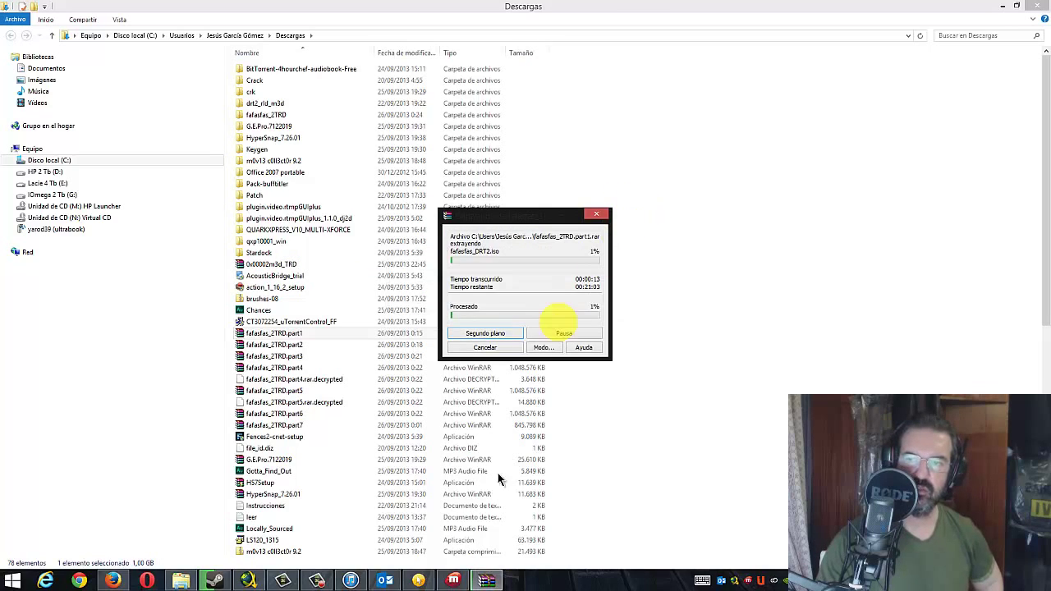
pyautogui.click(454, 581)
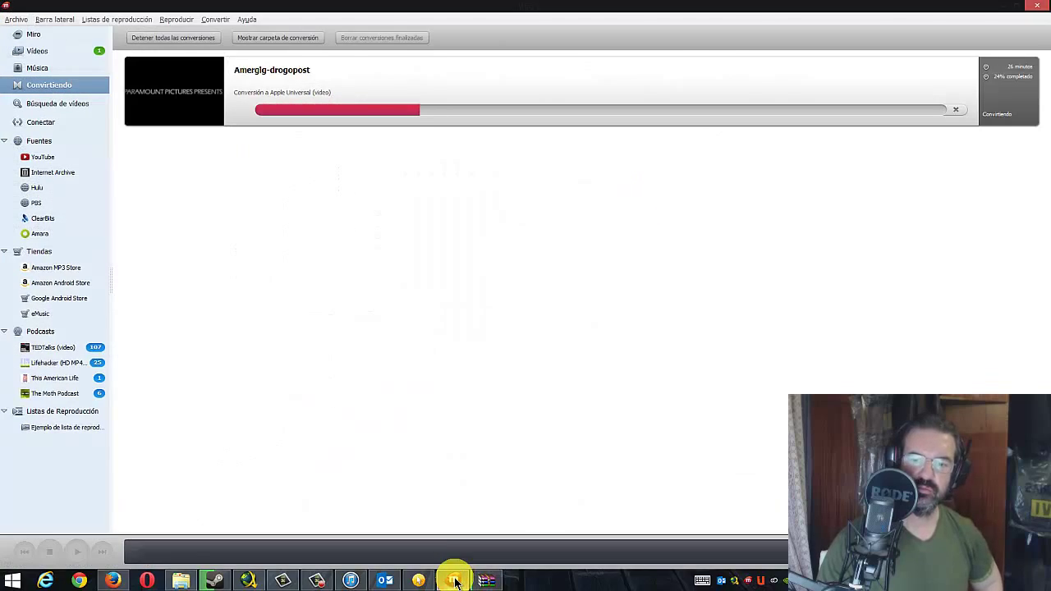
pyautogui.click(454, 581)
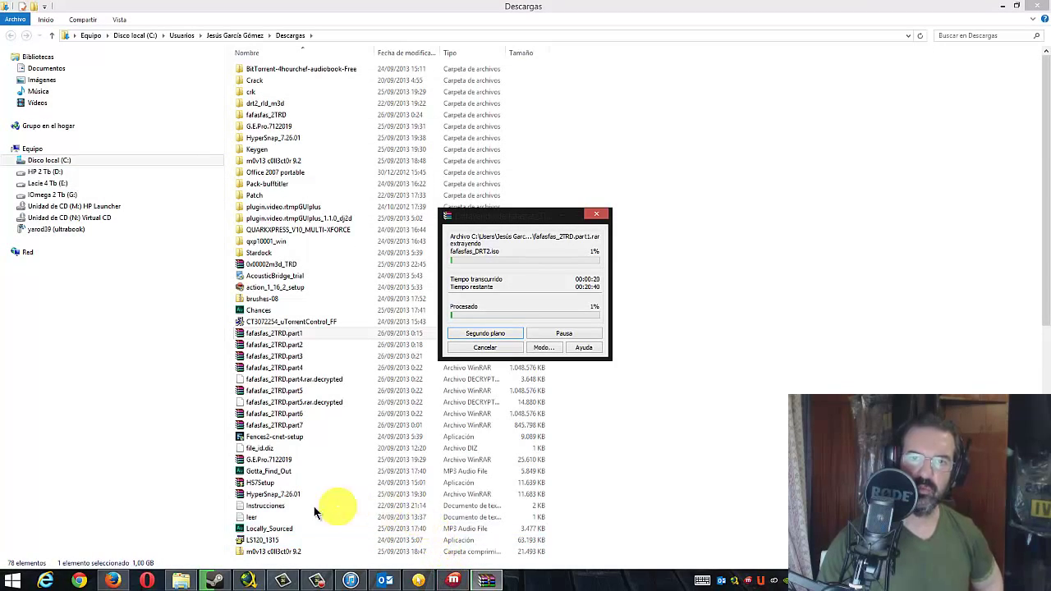
# - Look over the Dirt2 download links in Firefox and the drt2 package's status in JDownloader
pyautogui.click(113, 580)
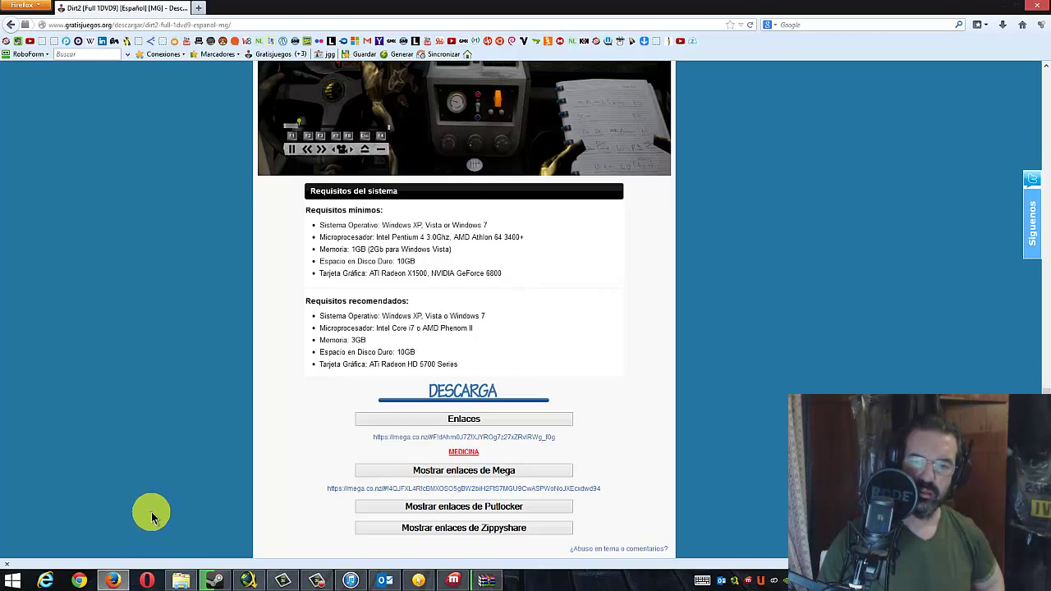
pyautogui.click(115, 581)
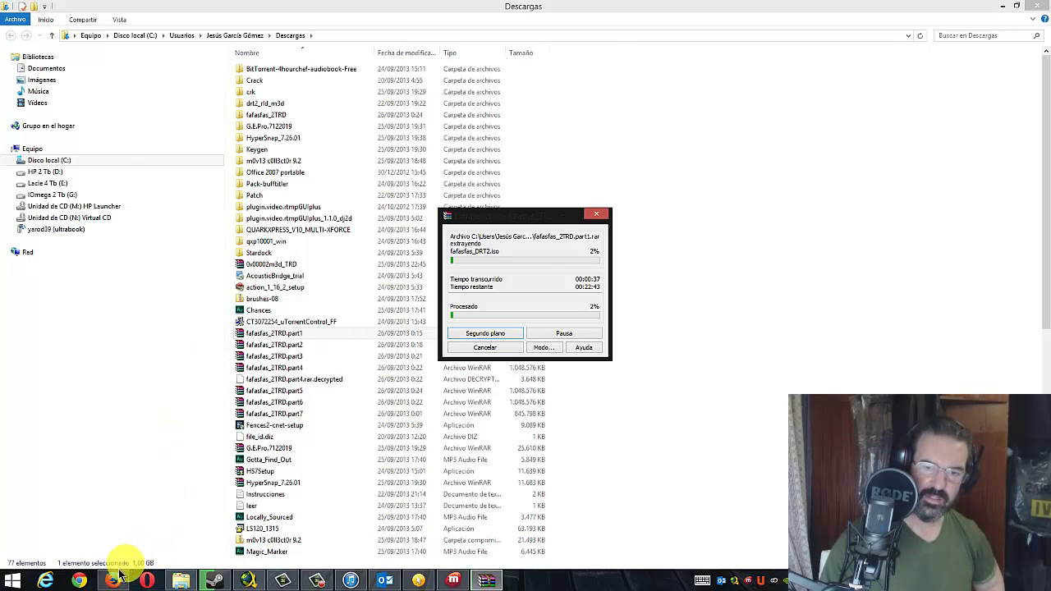
pyautogui.click(249, 582)
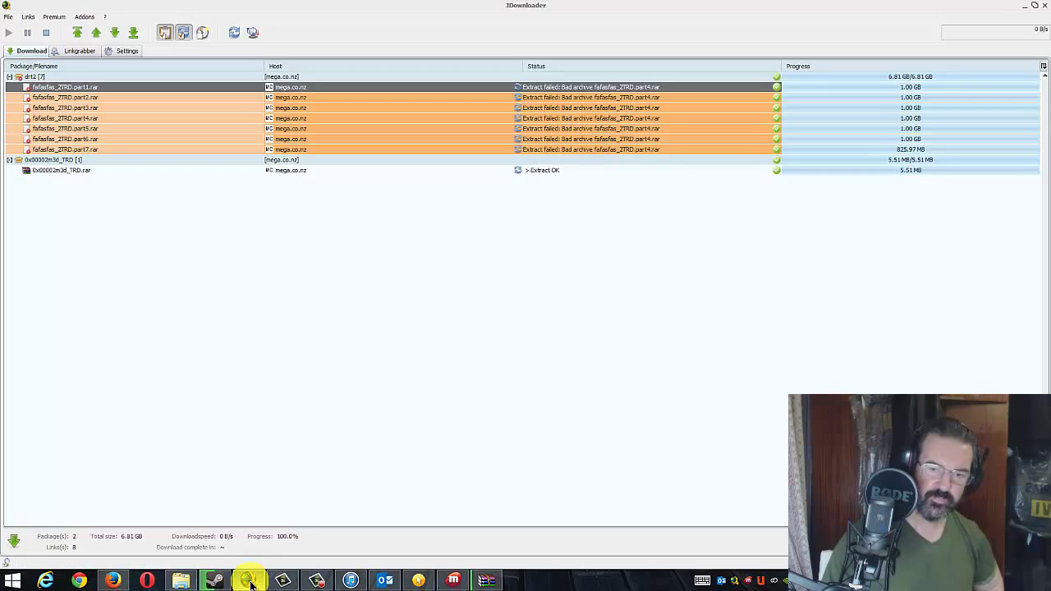
pyautogui.click(250, 581)
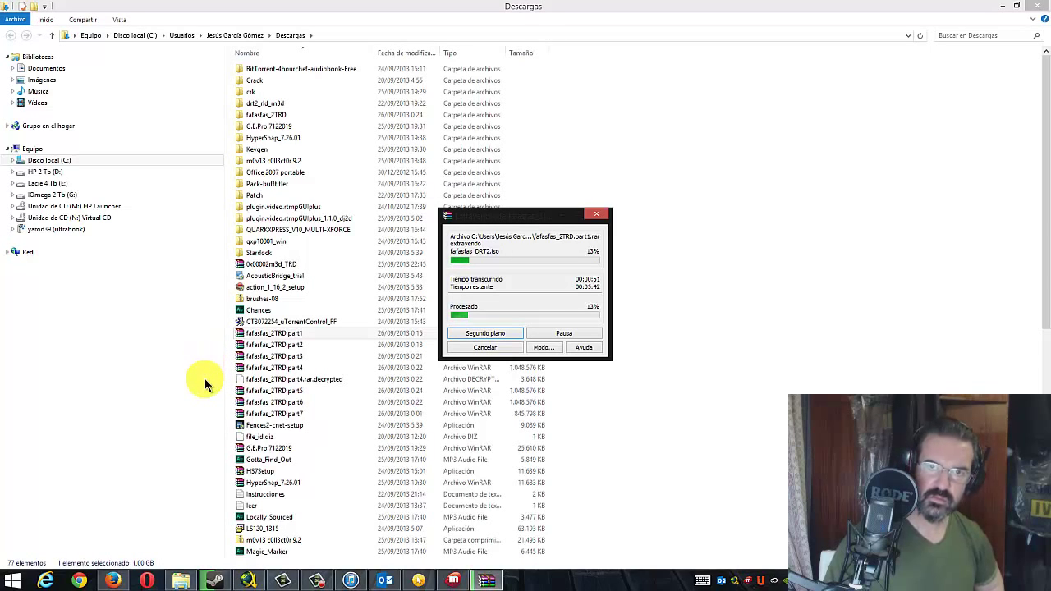
# - Open the 0x00002m3d_TRD archive from the Descargas folder in WinRAR to inspect its contents
pyautogui.click(265, 267)
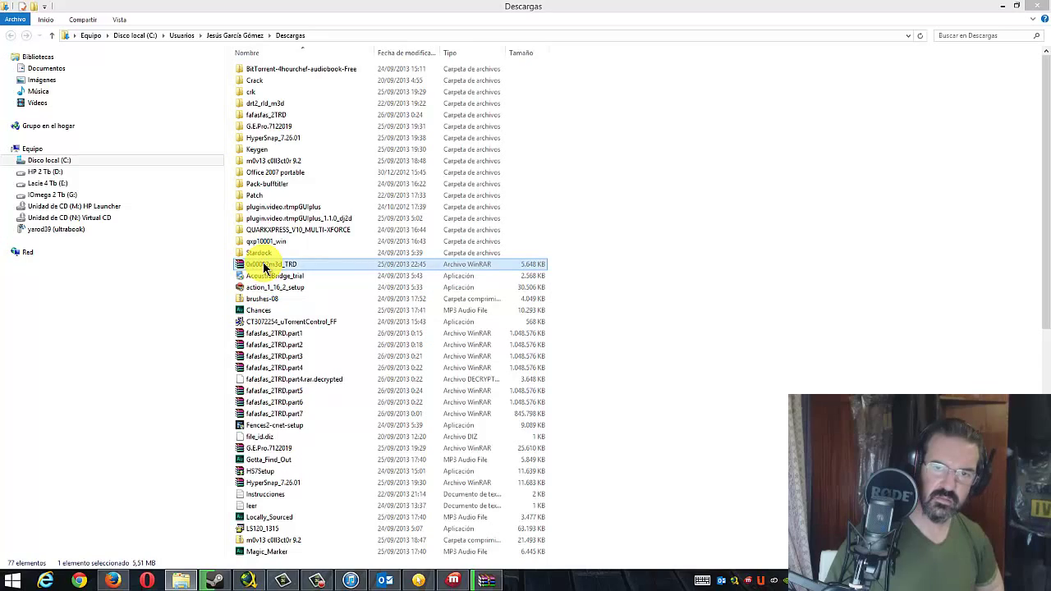
pyautogui.doubleClick(265, 267)
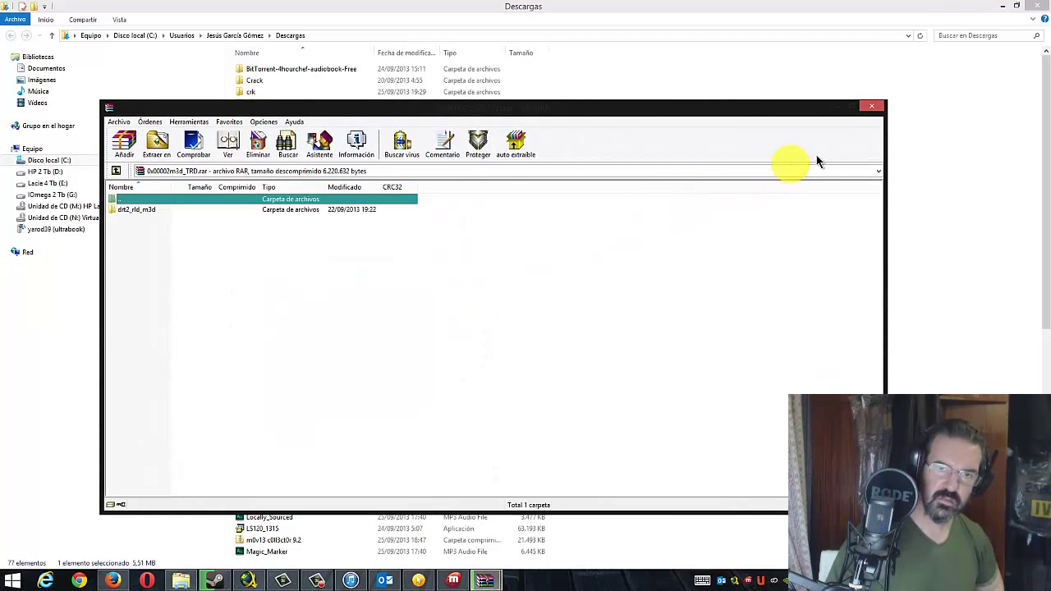
# - Close the archive window and check the contents of the extracted drt2_rld_m3d folder, returning to Descargas
pyautogui.click(873, 109)
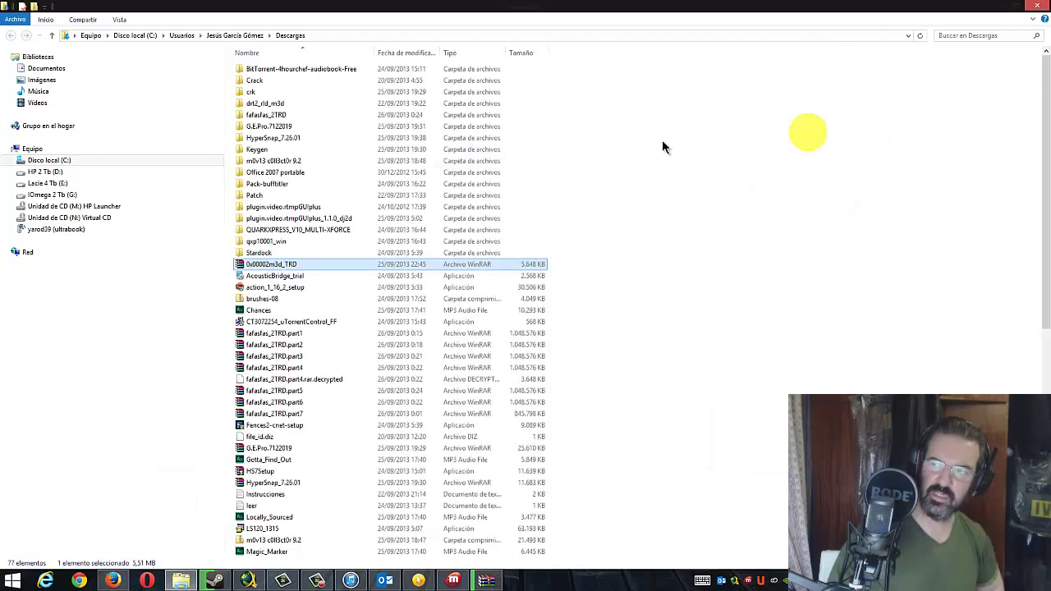
pyautogui.doubleClick(275, 104)
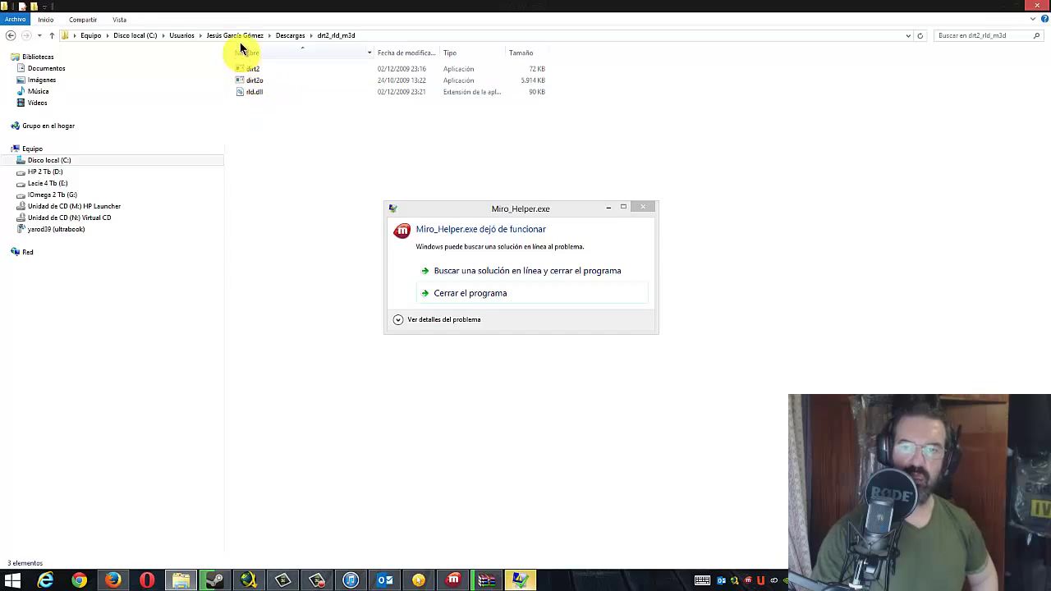
pyautogui.click(284, 37)
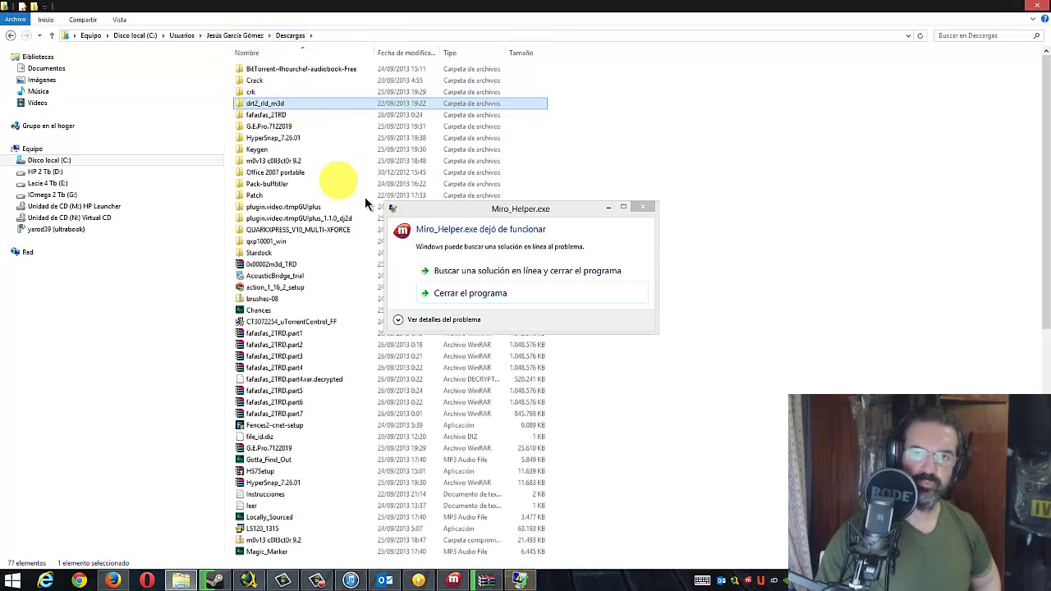
pyautogui.click(643, 209)
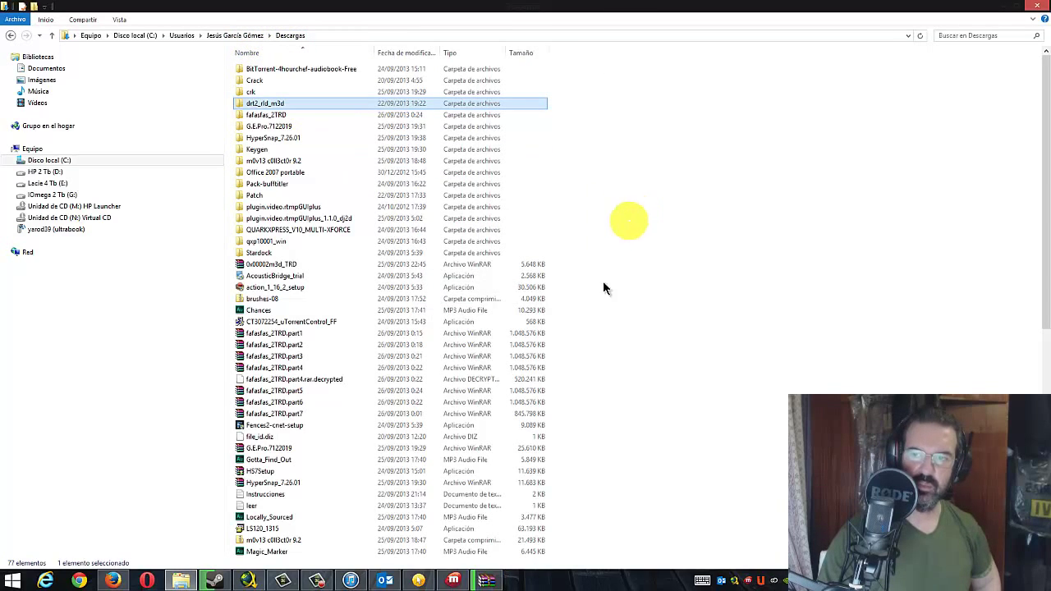
# - Check the archive extraction progress in WinRAR and the video conversion in Miro, dismissing the Miro_Helper.exe error
pyautogui.click(488, 580)
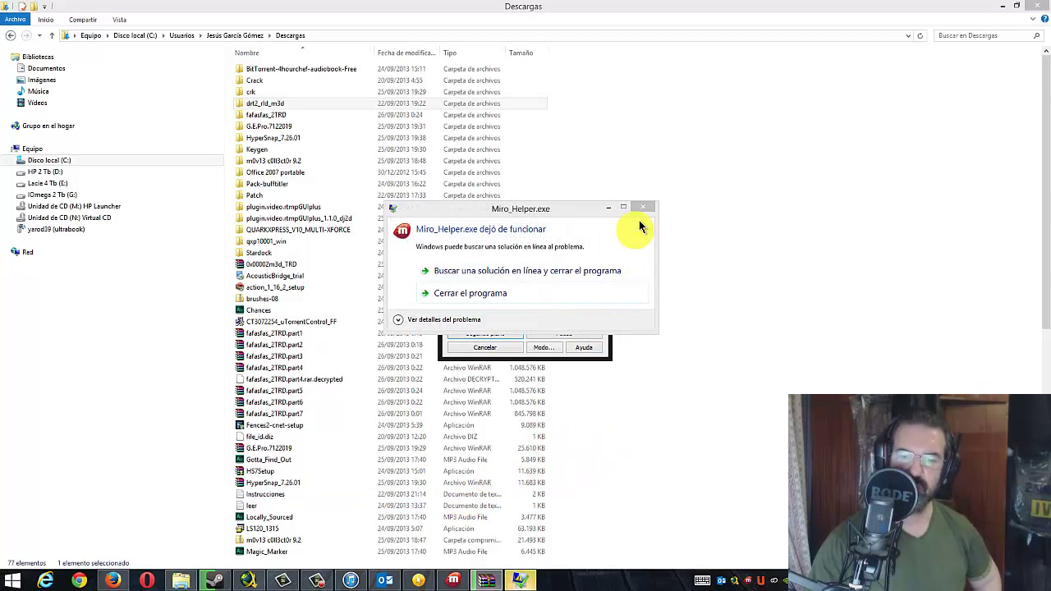
pyautogui.click(647, 207)
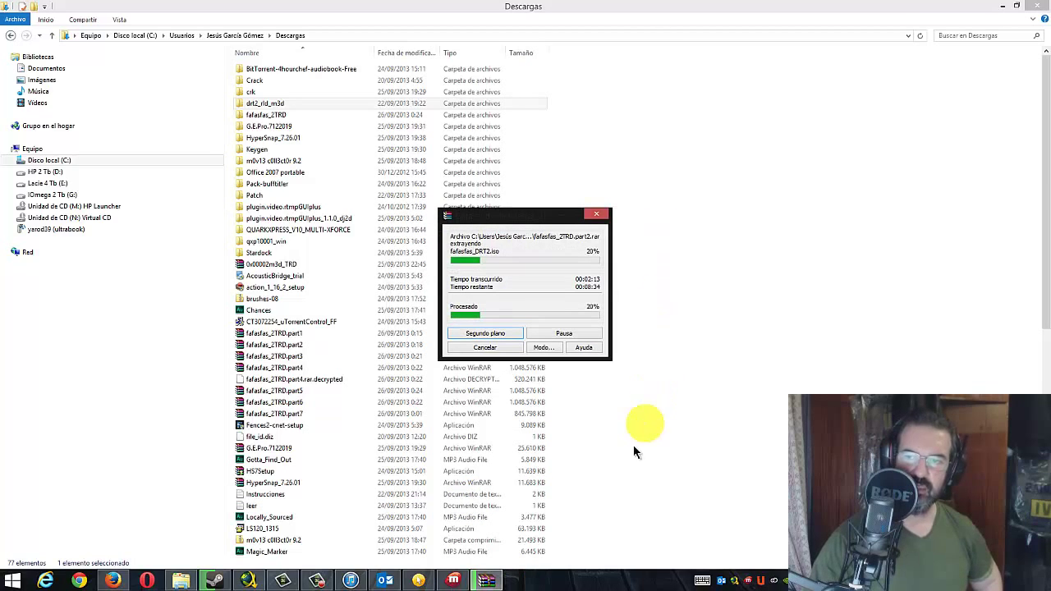
pyautogui.click(453, 581)
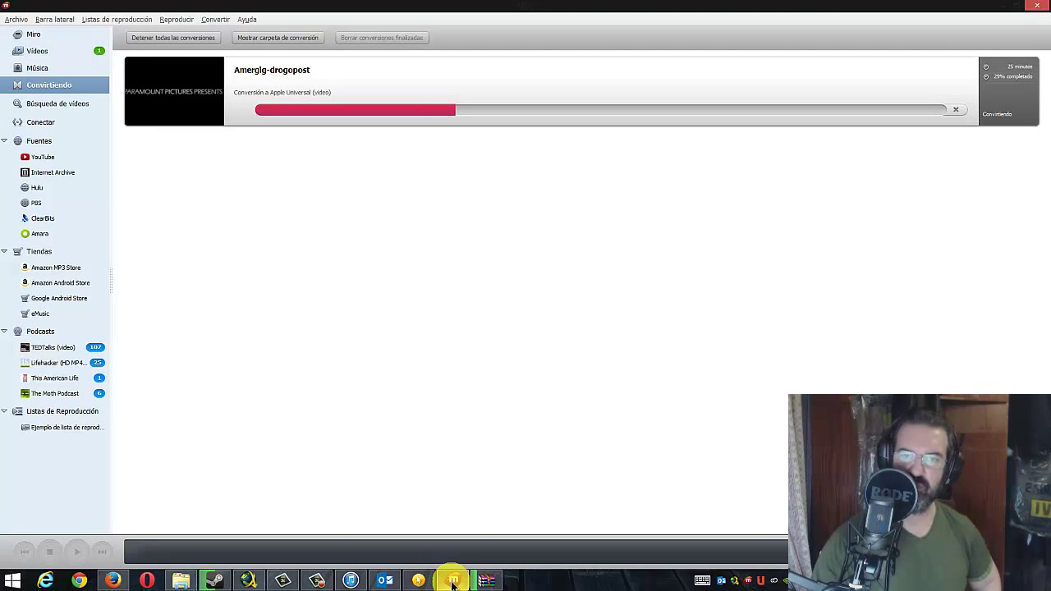
pyautogui.click(453, 581)
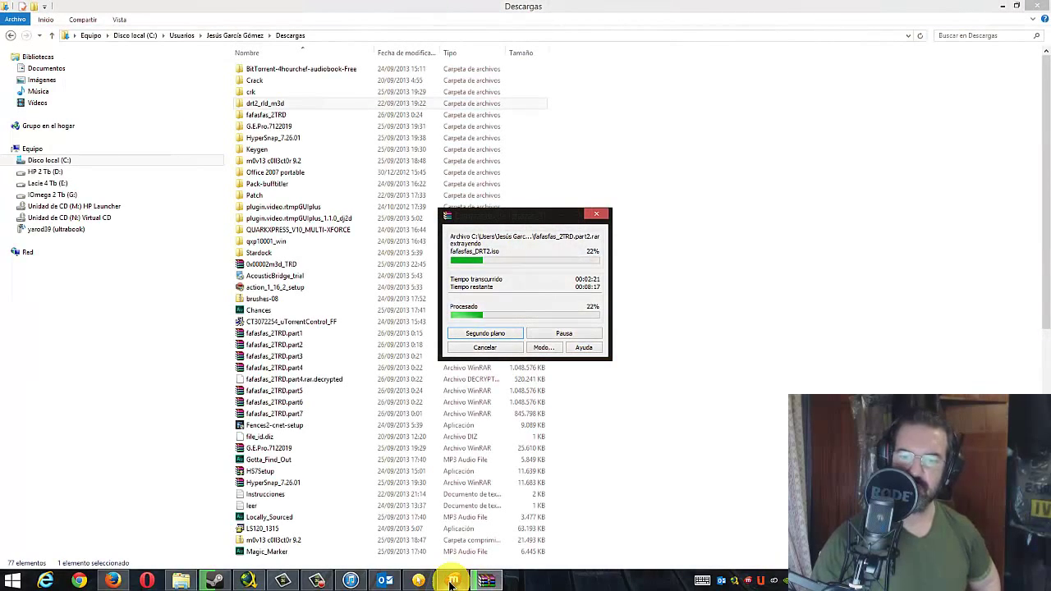
# - Check the podcast download in iTunes and the game download in the Steam library
pyautogui.click(351, 581)
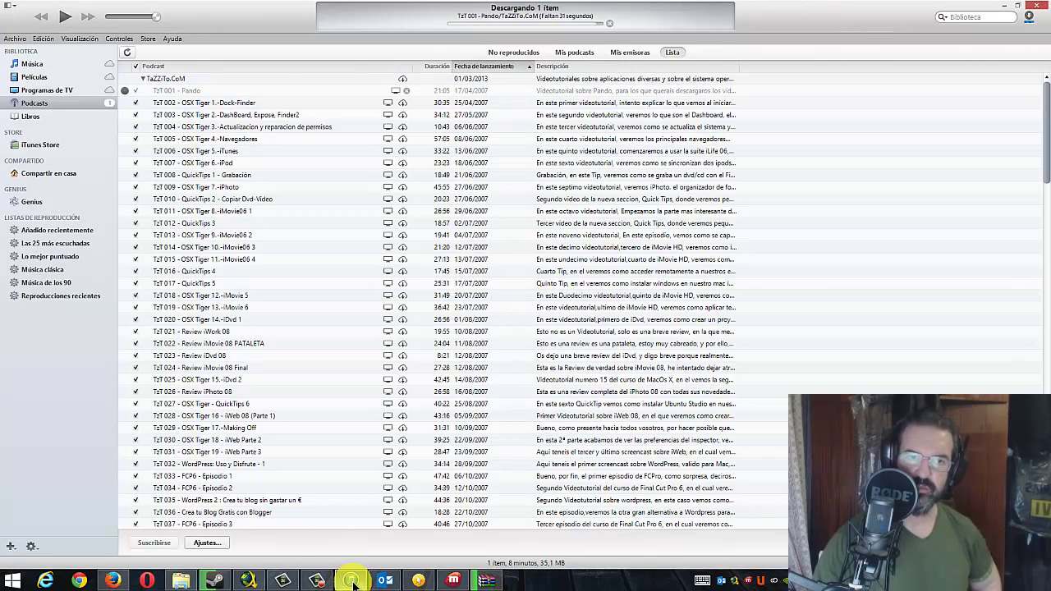
pyautogui.click(352, 581)
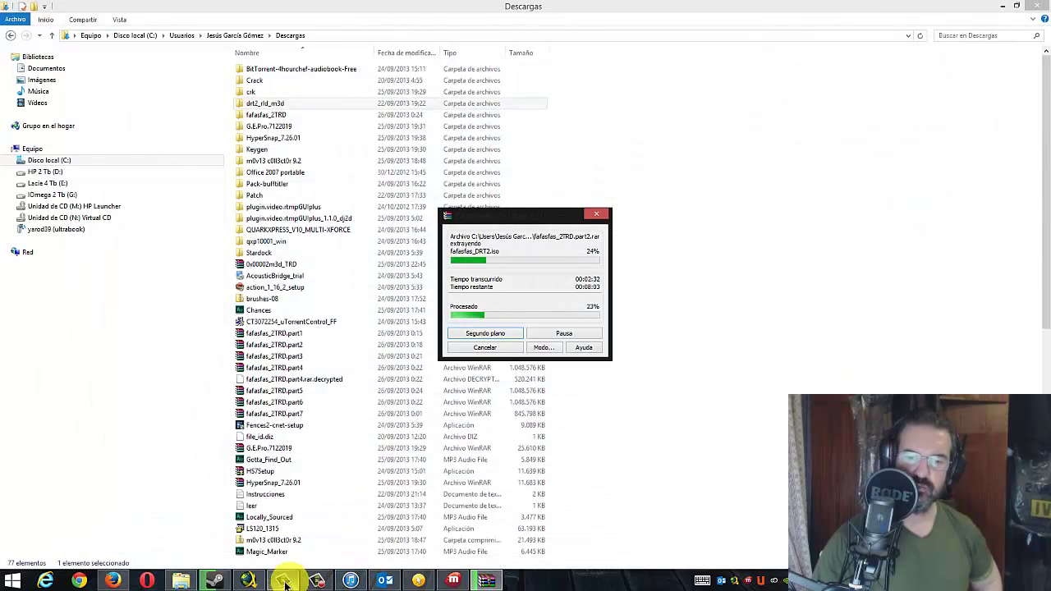
pyautogui.click(218, 583)
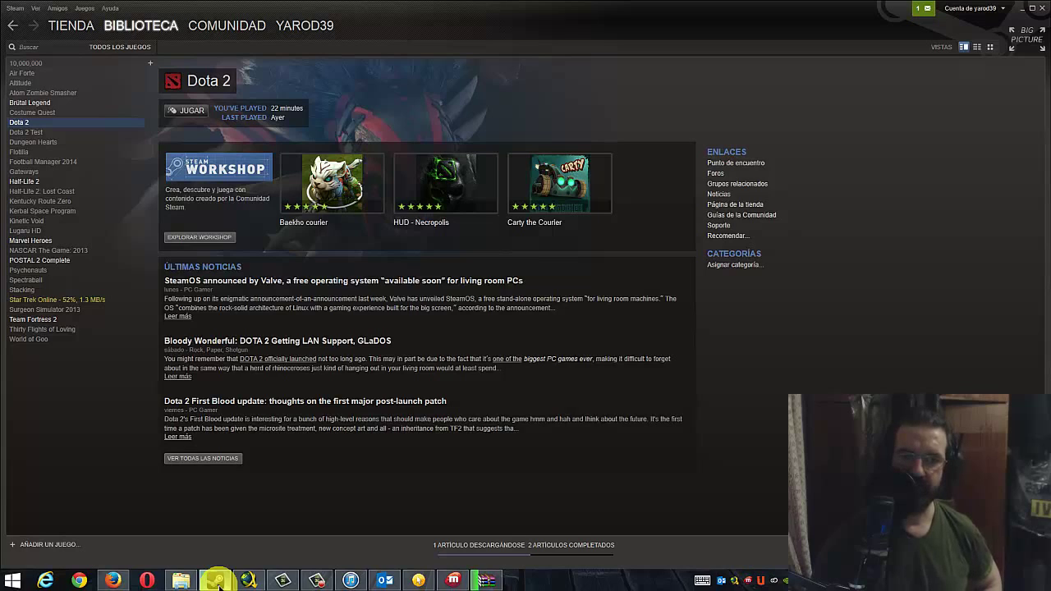
pyautogui.click(218, 584)
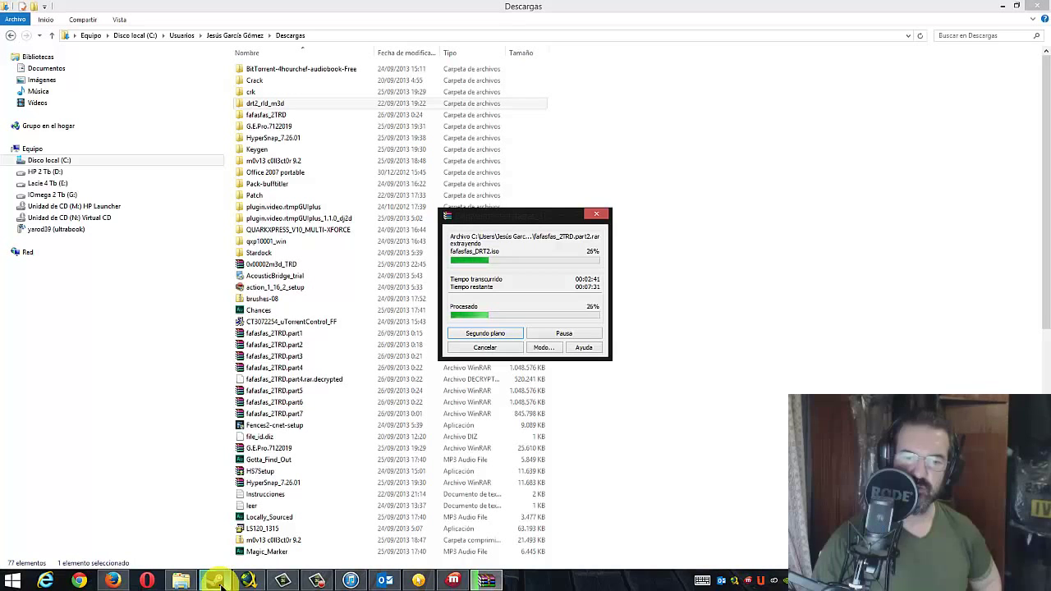
# - Switch to the Steam store and look through the best-selling action games and their prices
pyautogui.moveTo(216, 585)
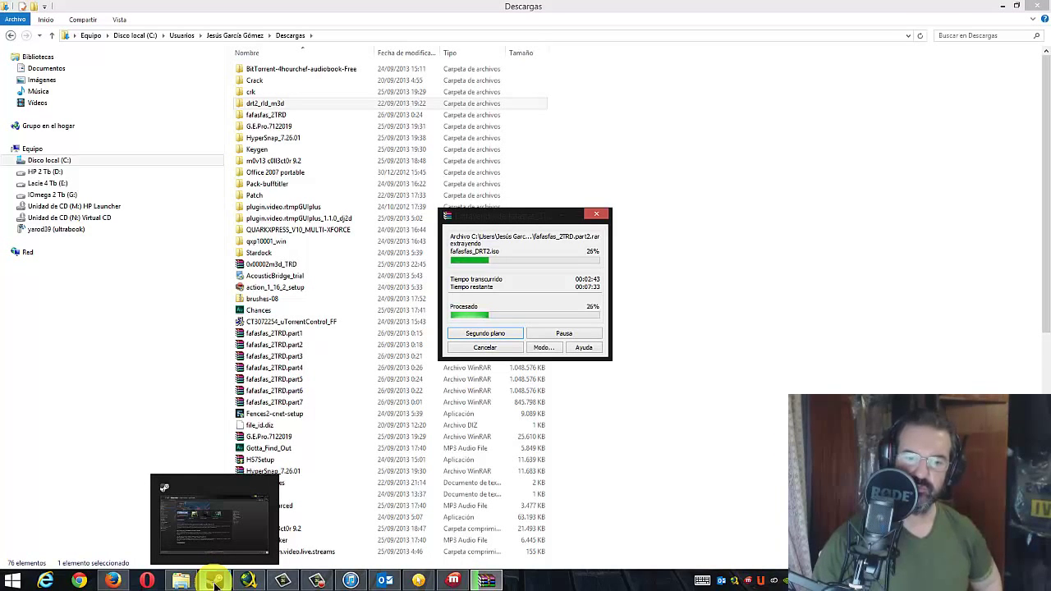
pyautogui.click(215, 583)
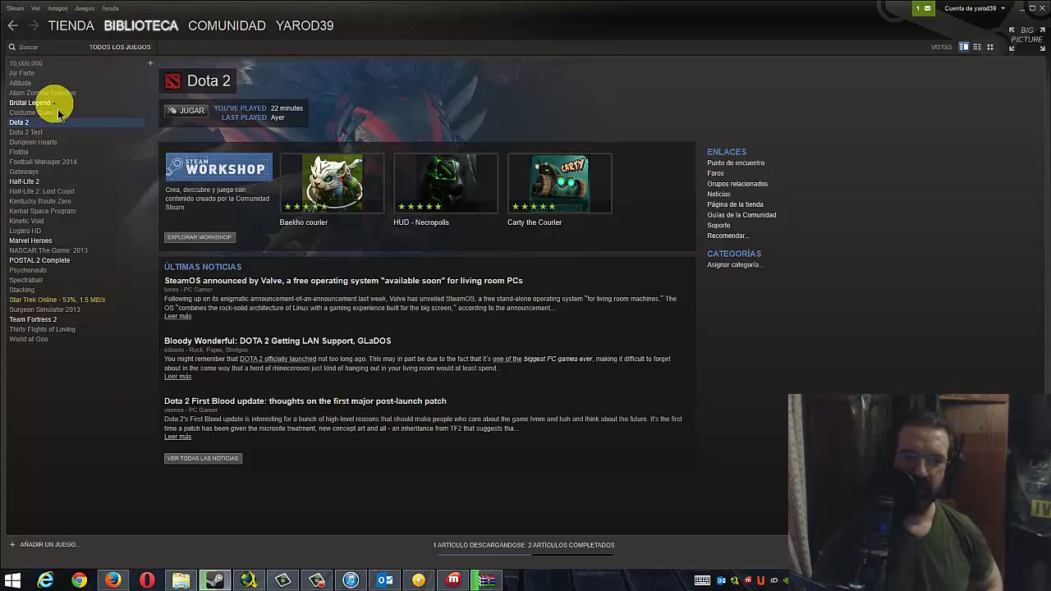
pyautogui.click(78, 29)
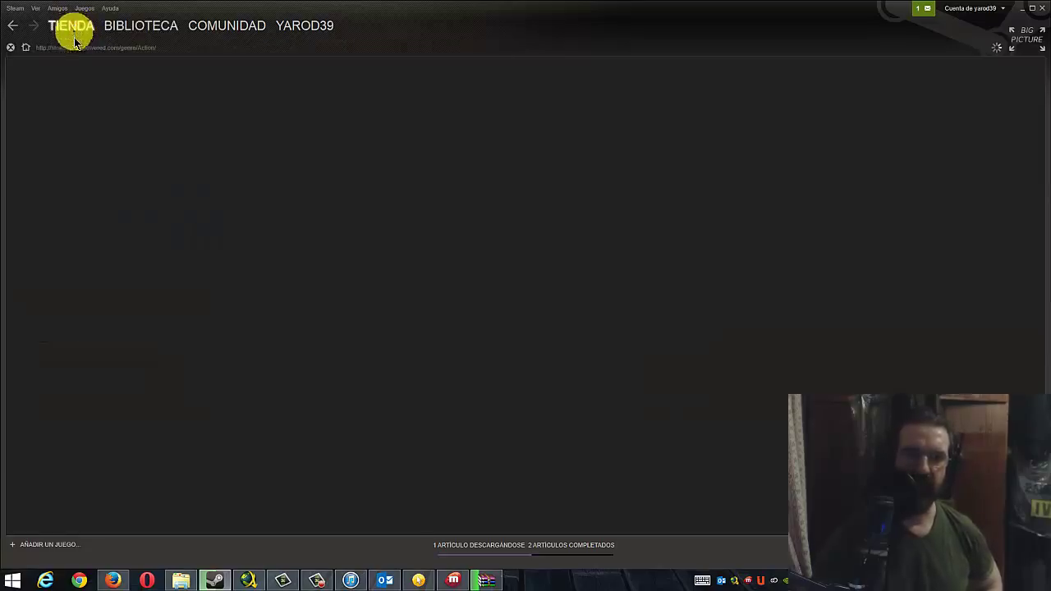
pyautogui.moveTo(73, 34)
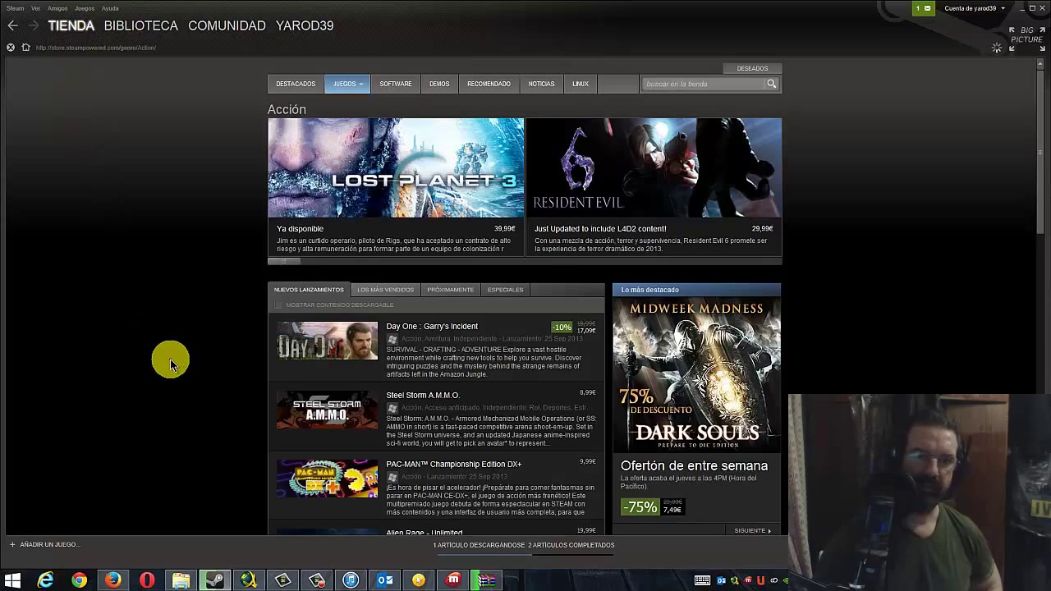
pyautogui.click(385, 292)
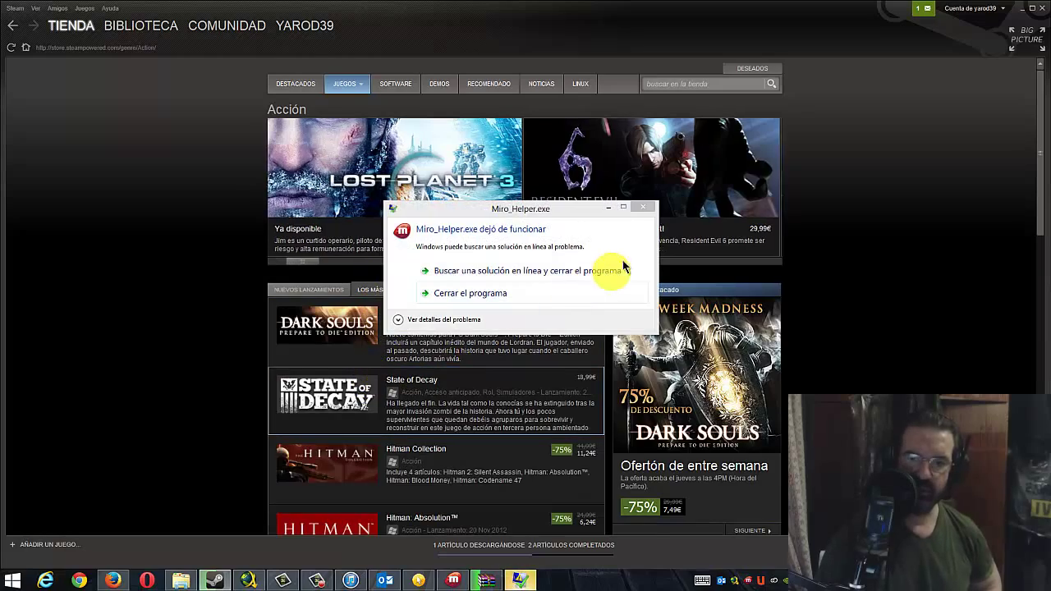
pyautogui.click(644, 209)
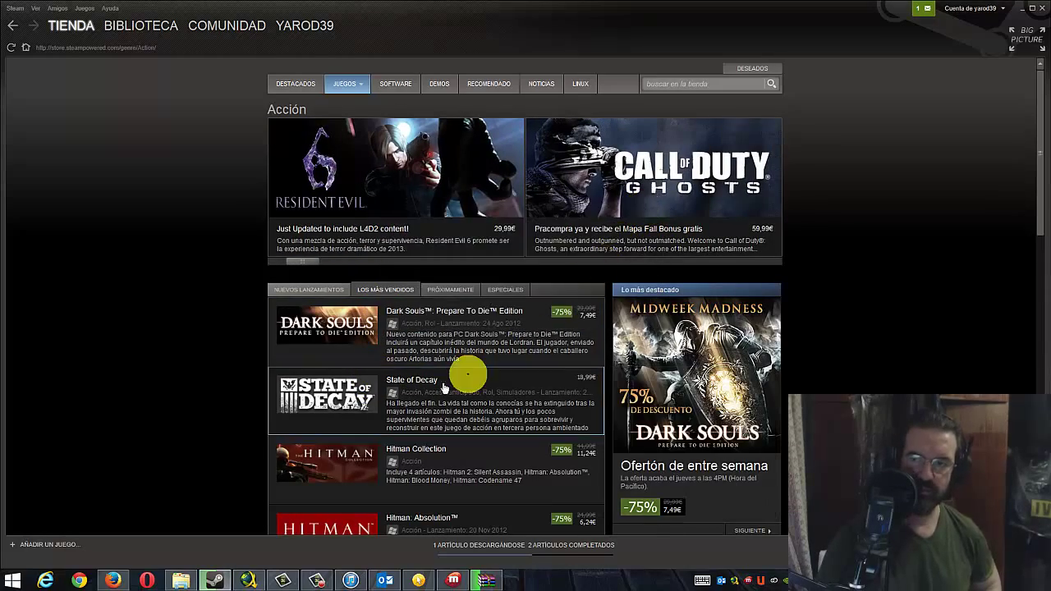
pyautogui.scroll(-1, 439, 383)
pyautogui.scroll(-4, 440, 388)
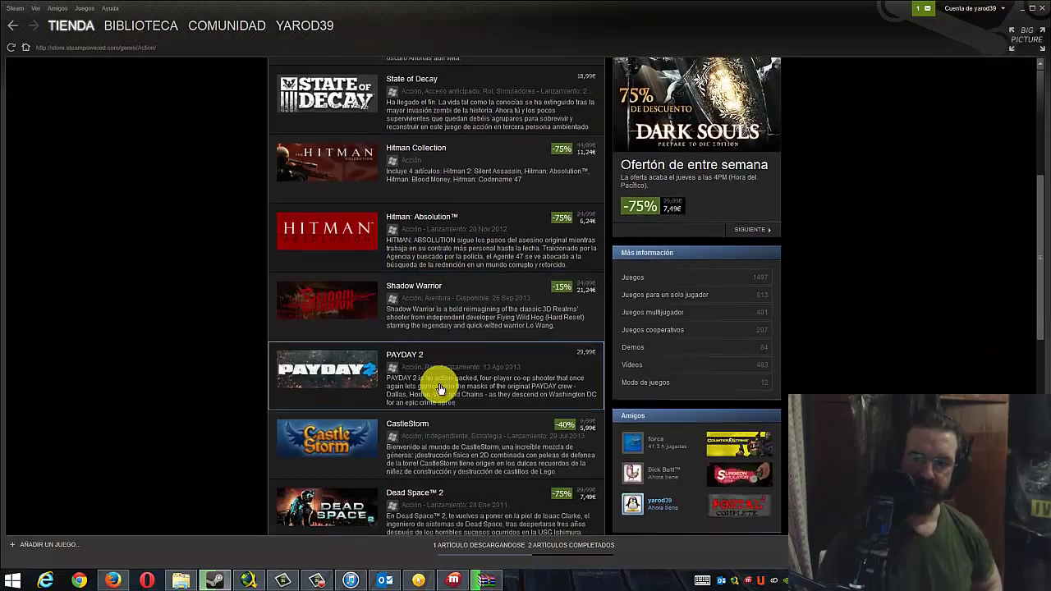
pyautogui.scroll(-2, 440, 389)
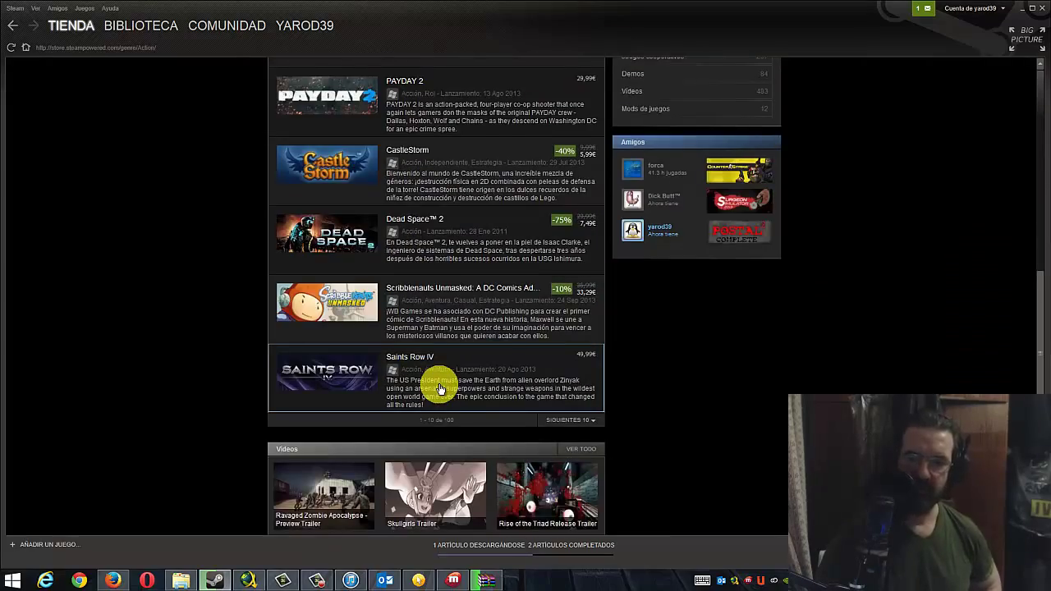
pyautogui.scroll(1, 440, 388)
pyautogui.scroll(6, 440, 388)
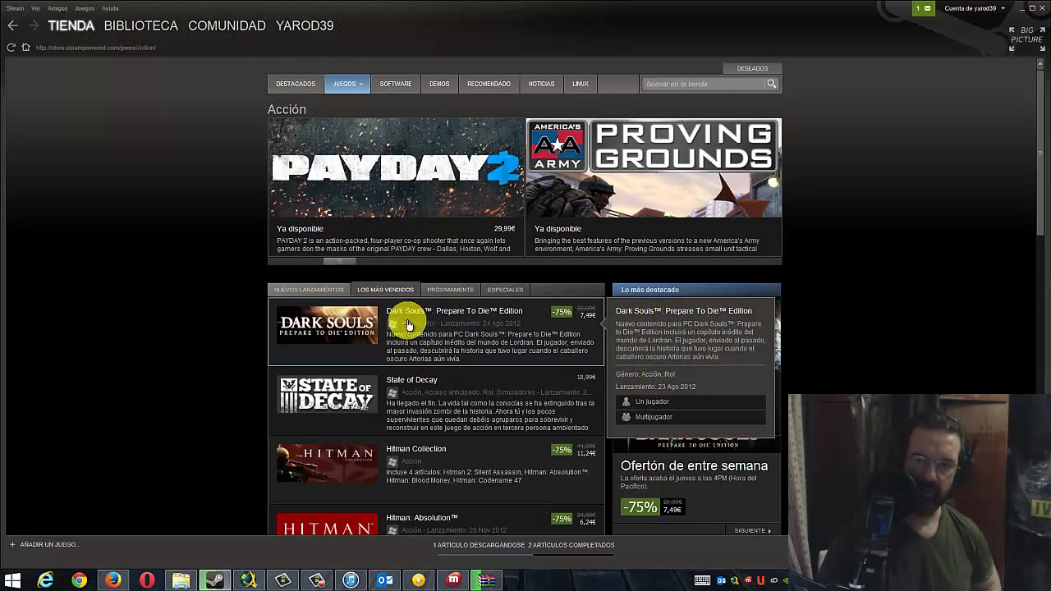
# - Examine the featured games and page through the new releases on the Steam store's front page, up to entries 31–40
pyautogui.click(297, 89)
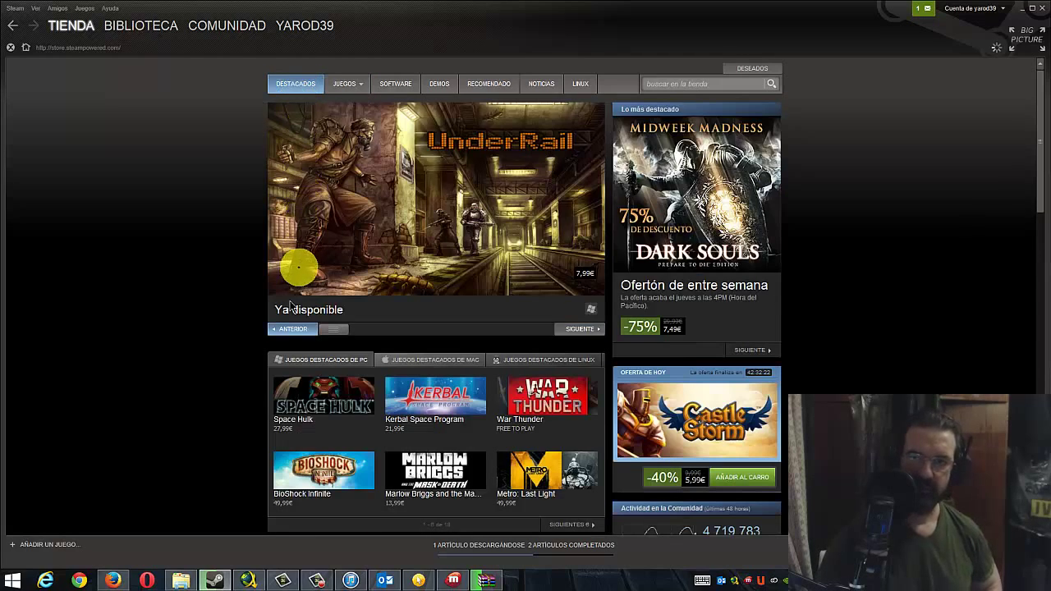
pyautogui.scroll(-5, 253, 353)
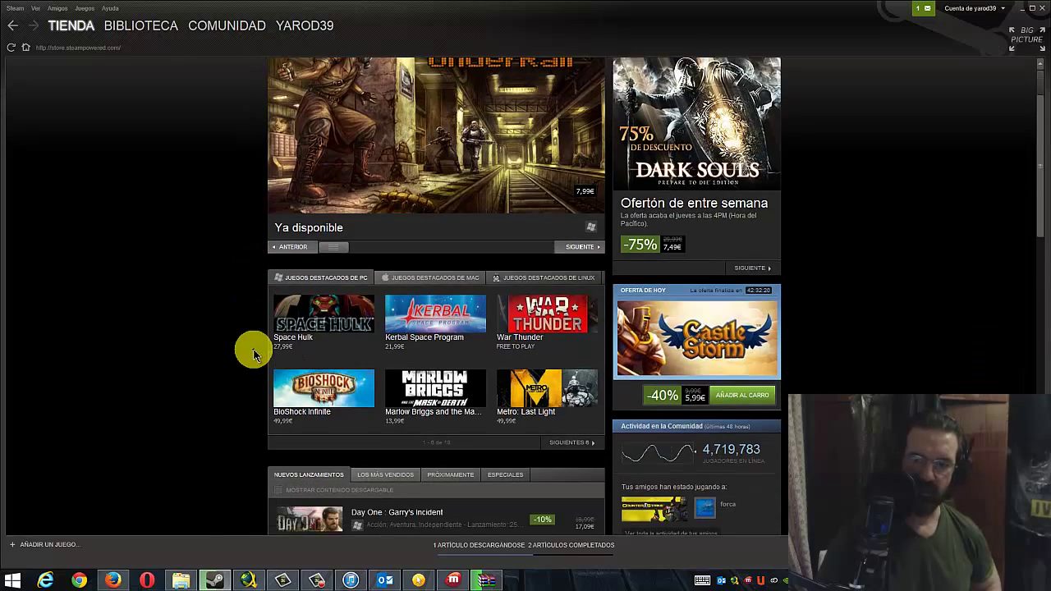
pyautogui.scroll(-1, 253, 353)
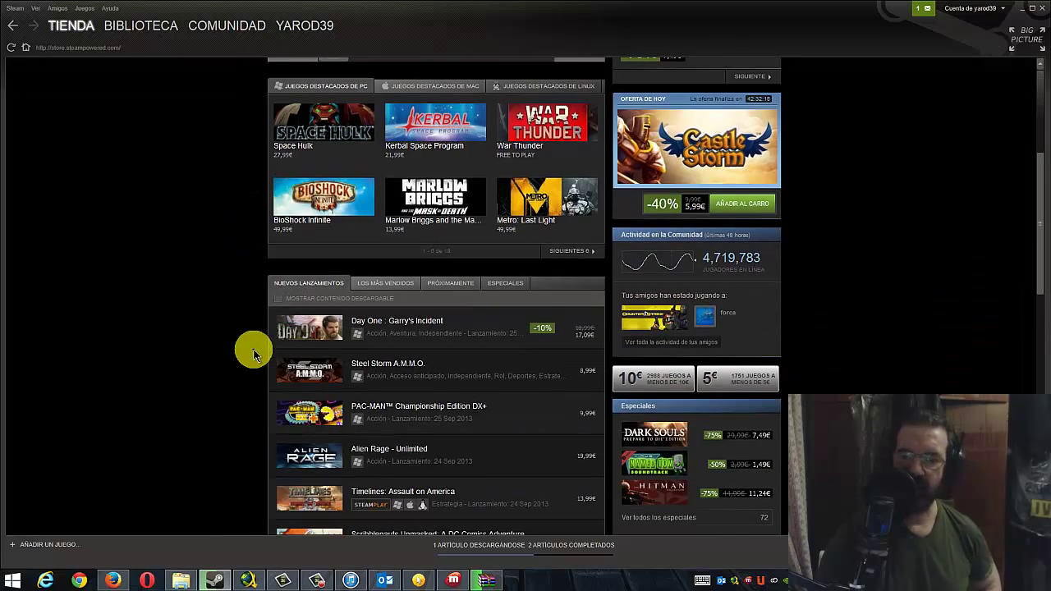
pyautogui.scroll(-3, 253, 354)
pyautogui.scroll(-6, 253, 353)
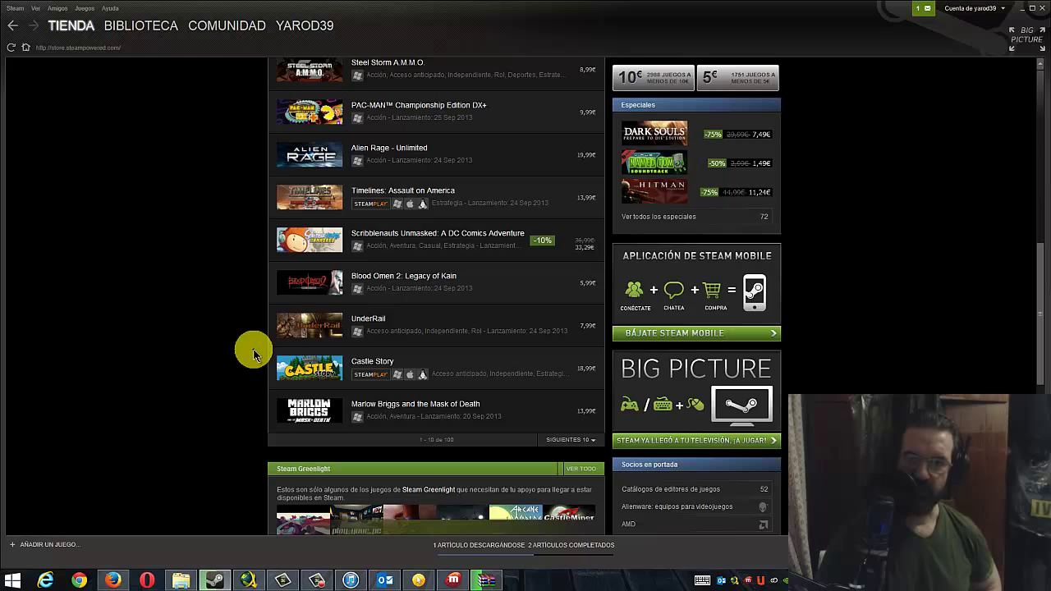
pyautogui.click(569, 444)
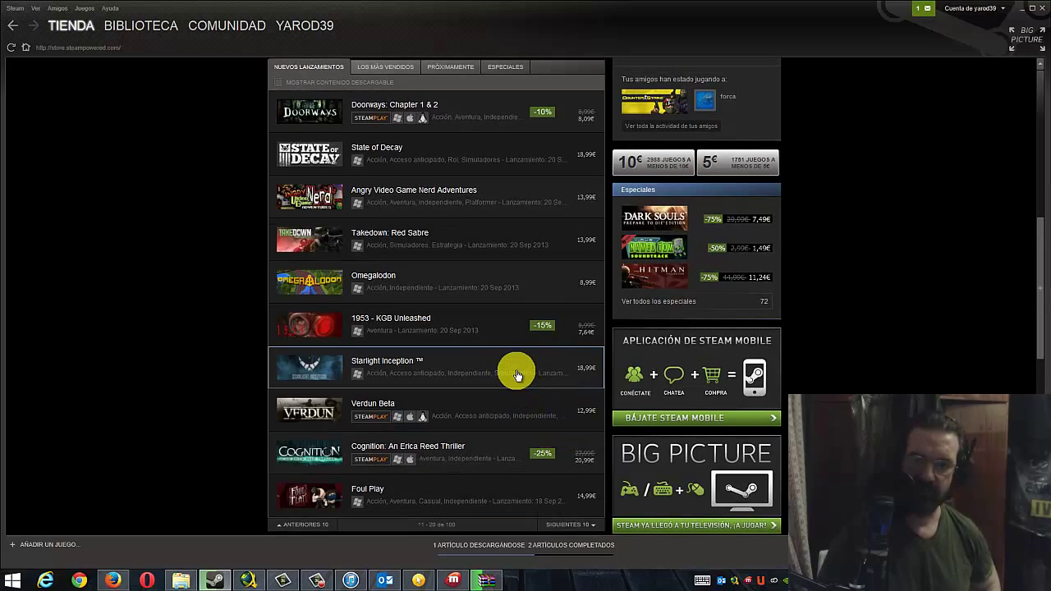
pyautogui.scroll(-1, 511, 403)
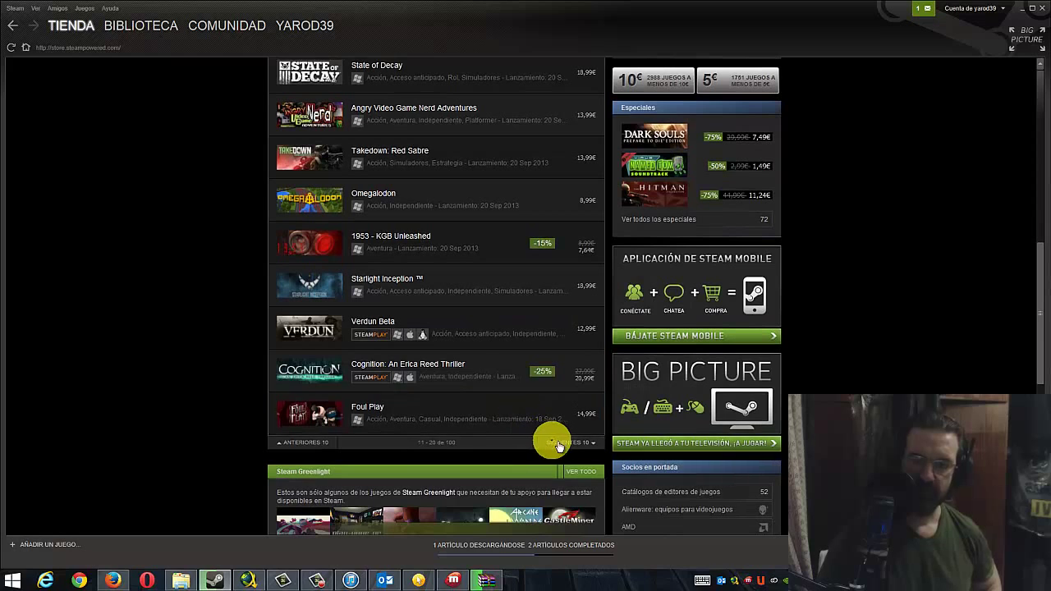
pyautogui.click(567, 445)
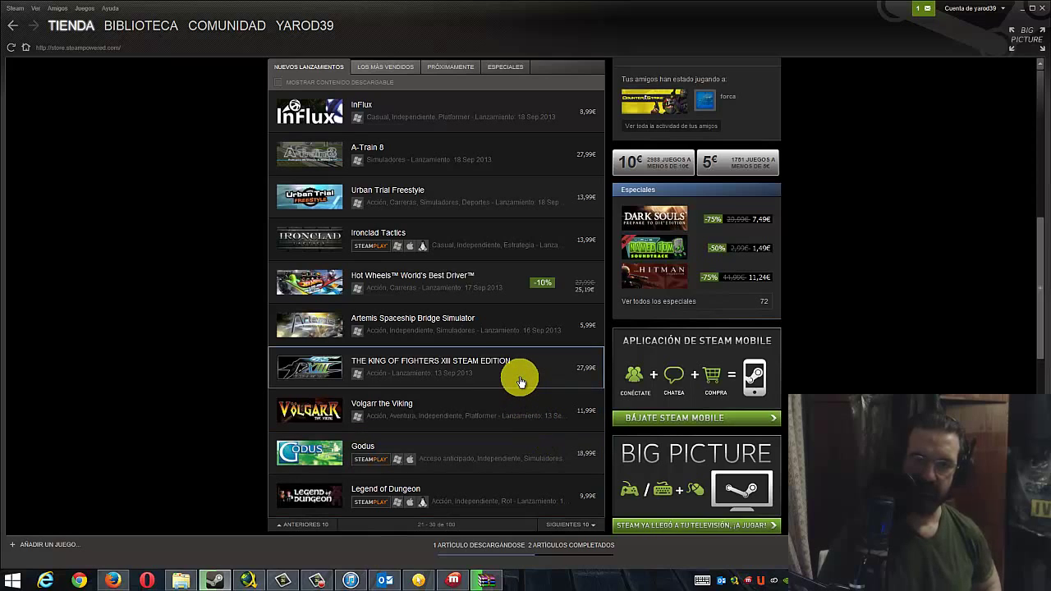
pyautogui.scroll(-2, 516, 375)
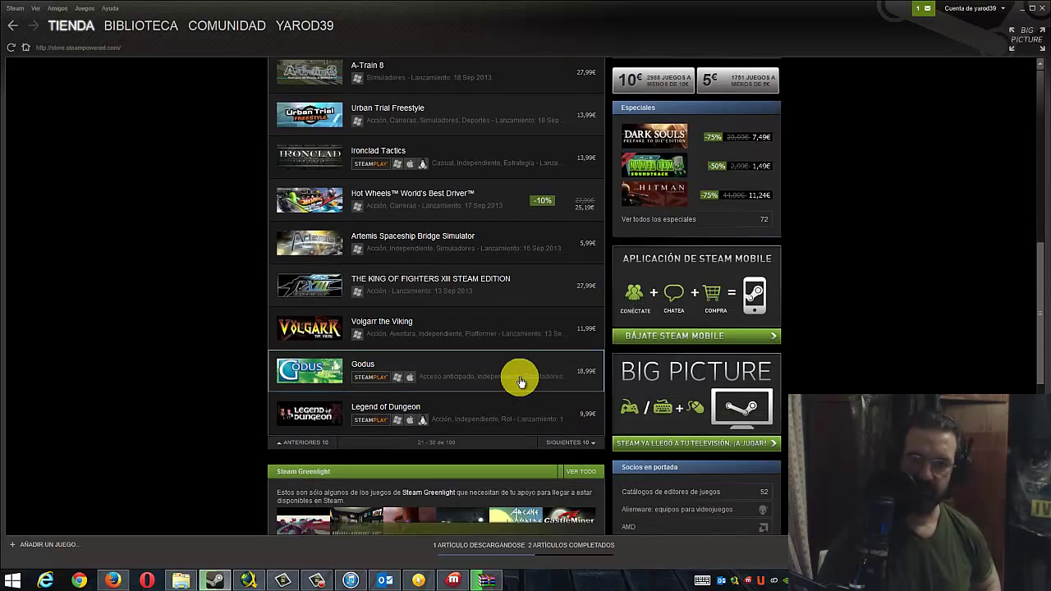
pyautogui.click(565, 447)
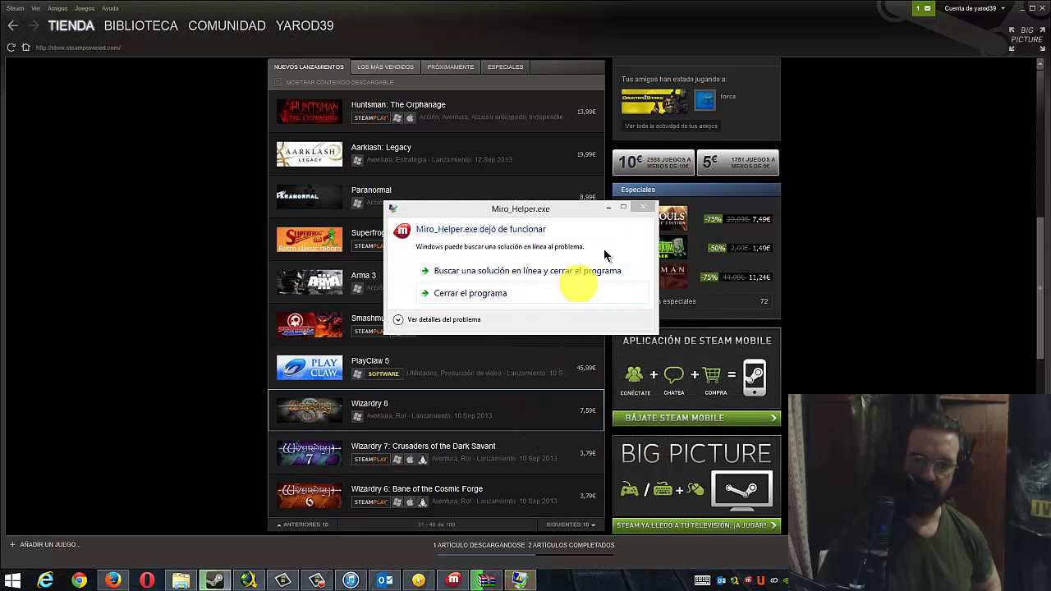
pyautogui.click(642, 206)
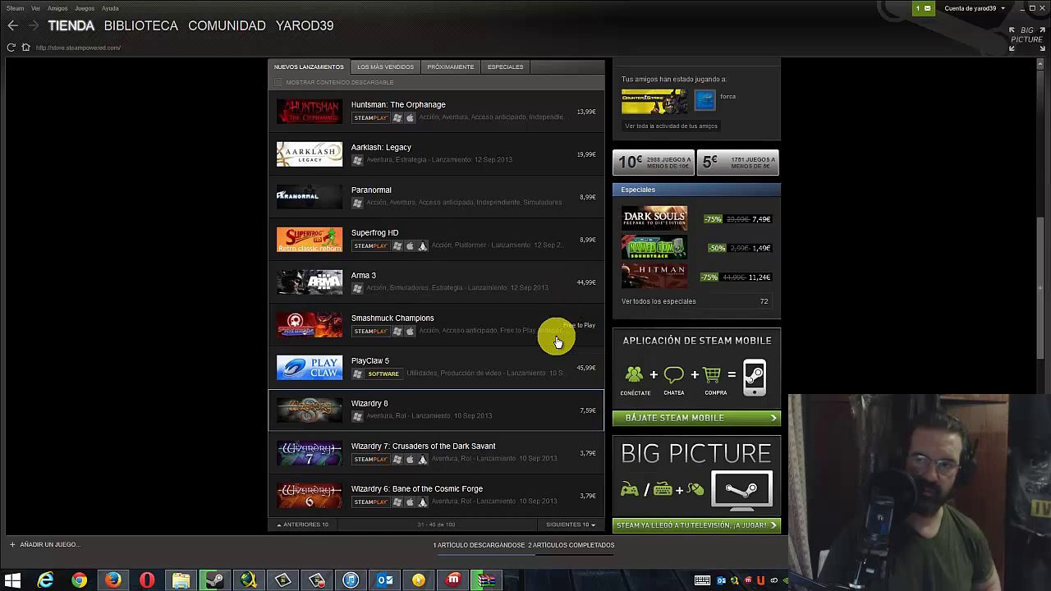
pyautogui.scroll(-1, 556, 341)
pyautogui.scroll(-1, 557, 342)
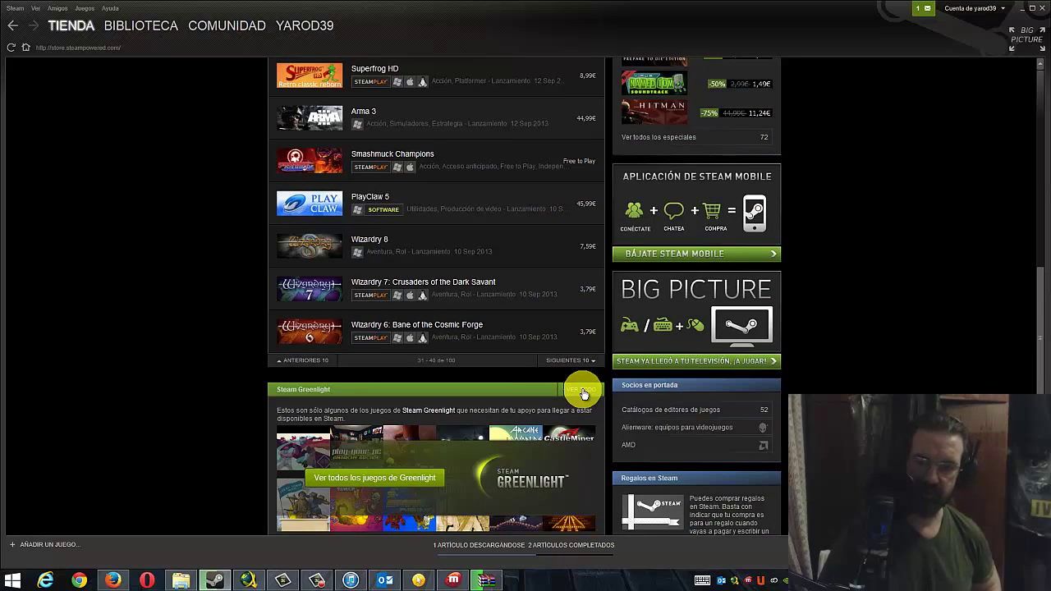
# - View all Steam Greenlight games, then go back to the game library and the extraction progress in Descargas
pyautogui.click(583, 391)
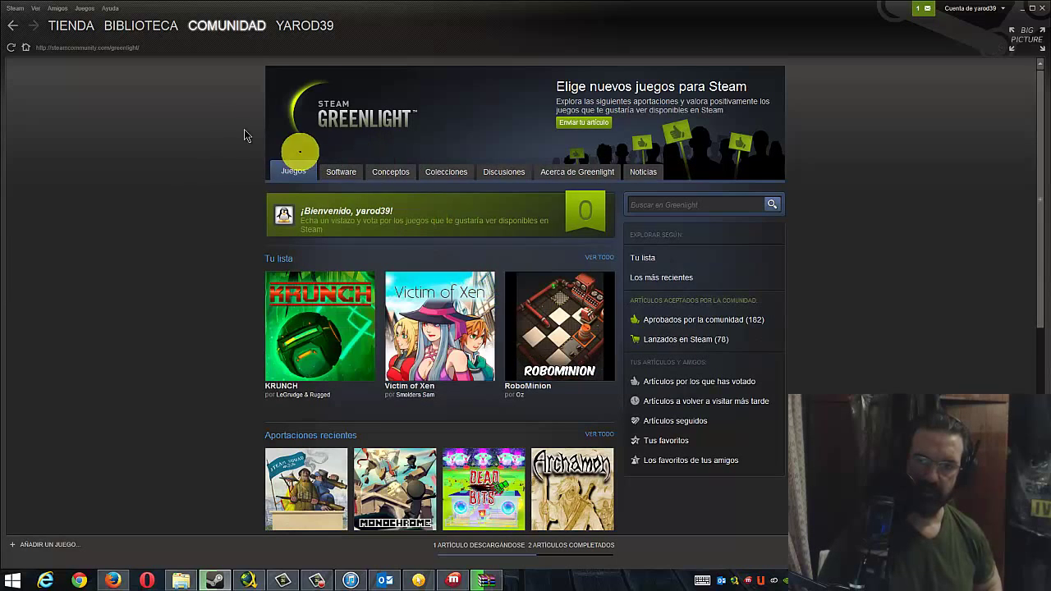
pyautogui.click(136, 26)
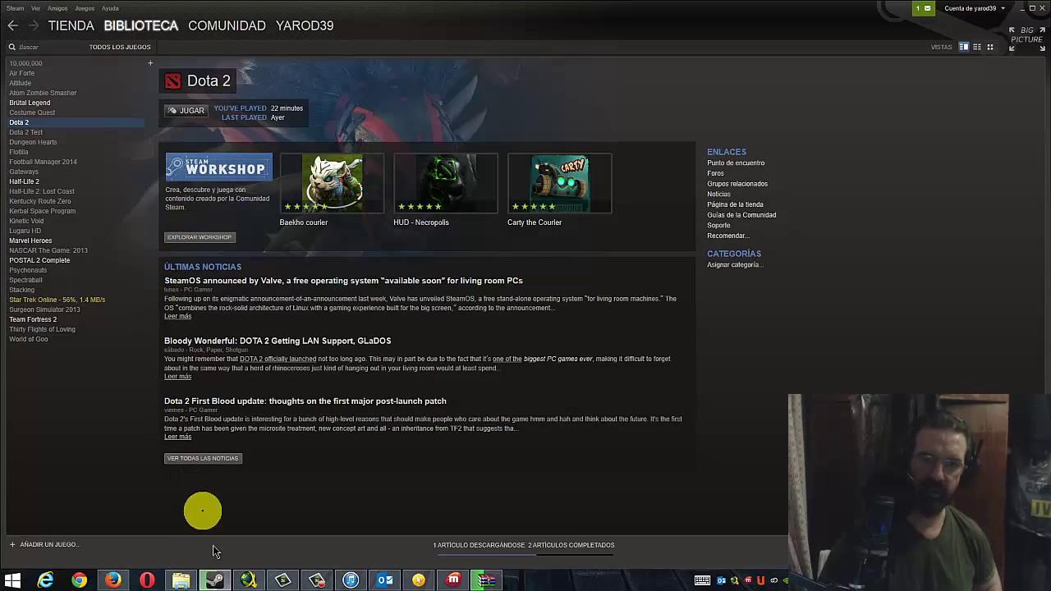
pyautogui.click(213, 581)
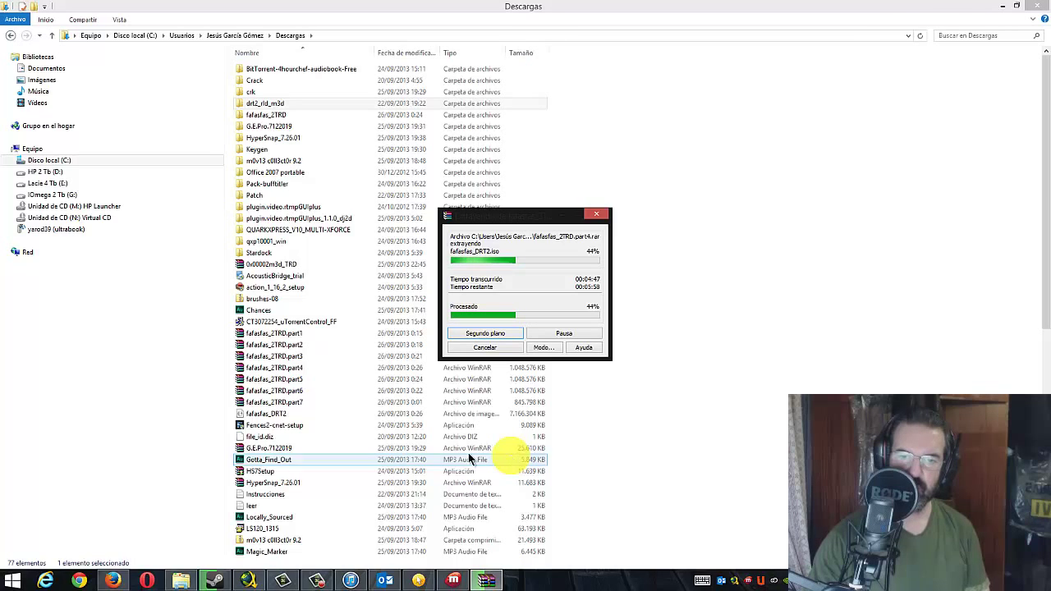
# - Switch to Firefox and review the Dirt2 page's requirements, download links, screenshots and game description, dismissing the Miro_Helper.exe error
pyautogui.click(275, 415)
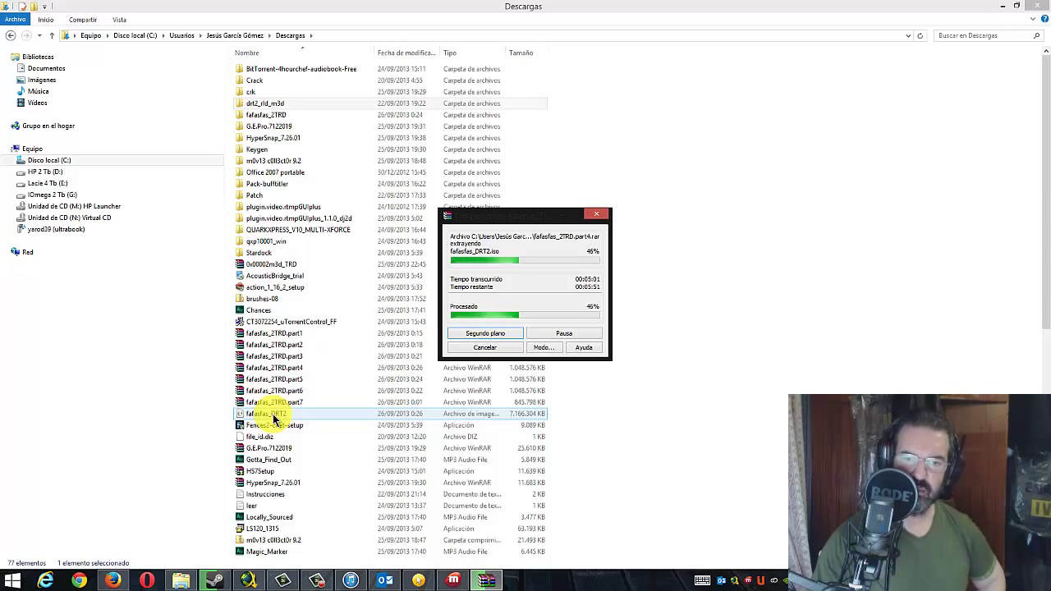
pyautogui.click(113, 582)
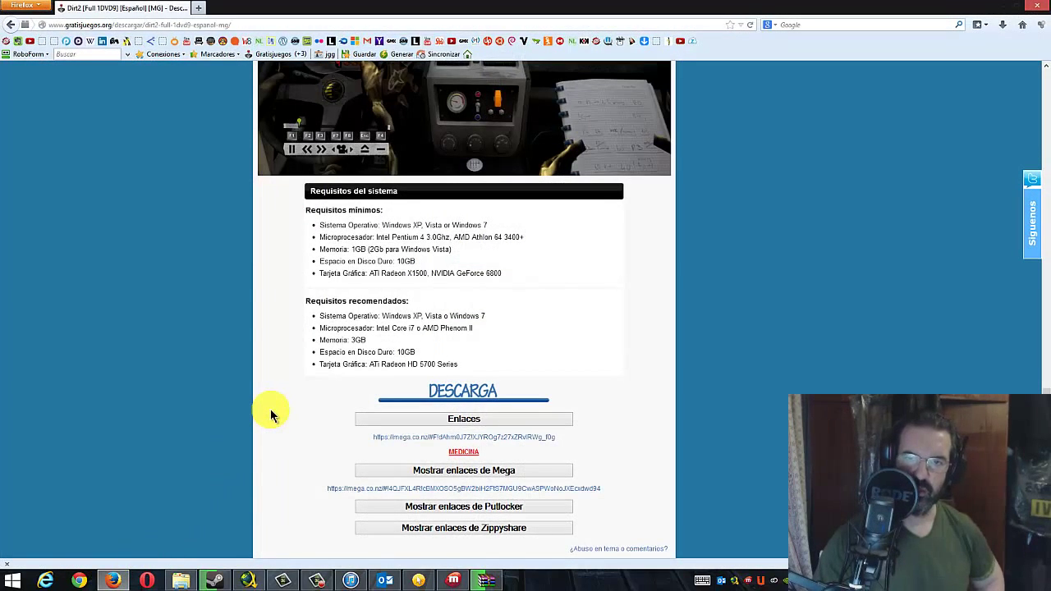
pyautogui.scroll(-3, 271, 414)
pyautogui.scroll(6, 271, 415)
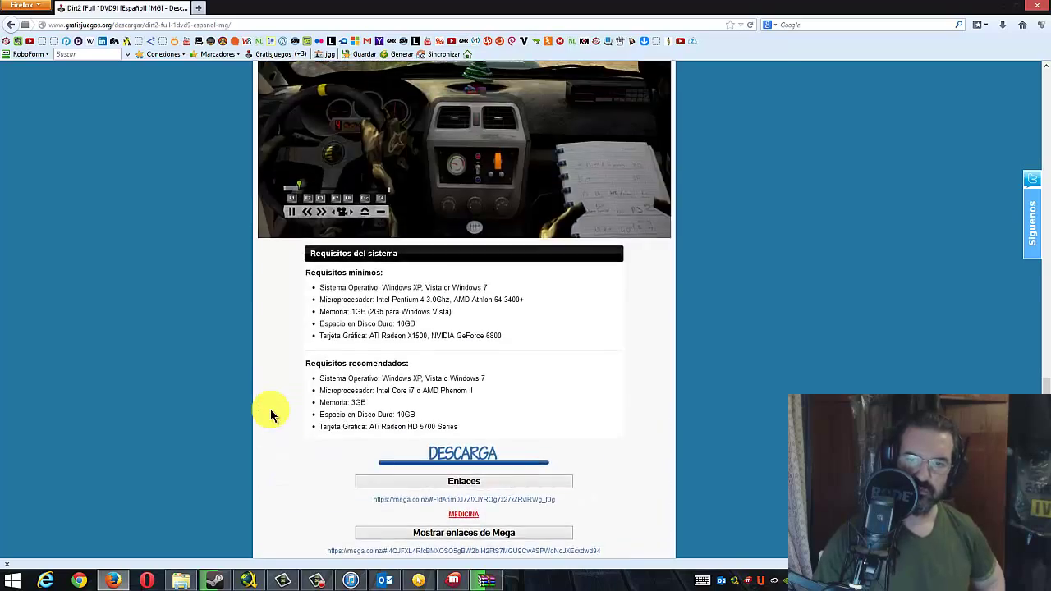
pyautogui.scroll(3, 272, 415)
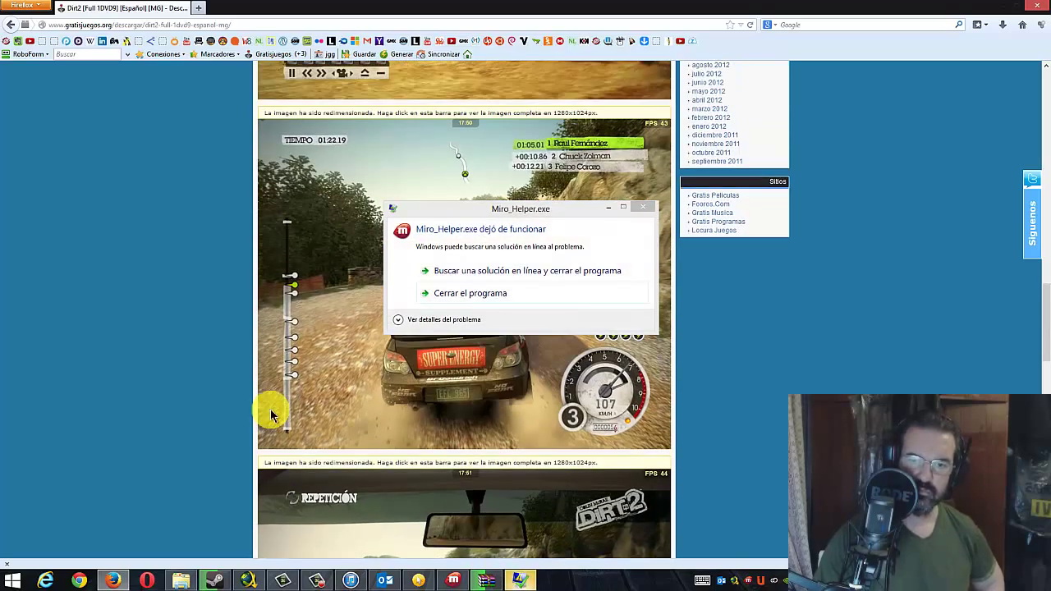
pyautogui.click(645, 207)
pyautogui.click(645, 207)
pyautogui.scroll(6, 452, 312)
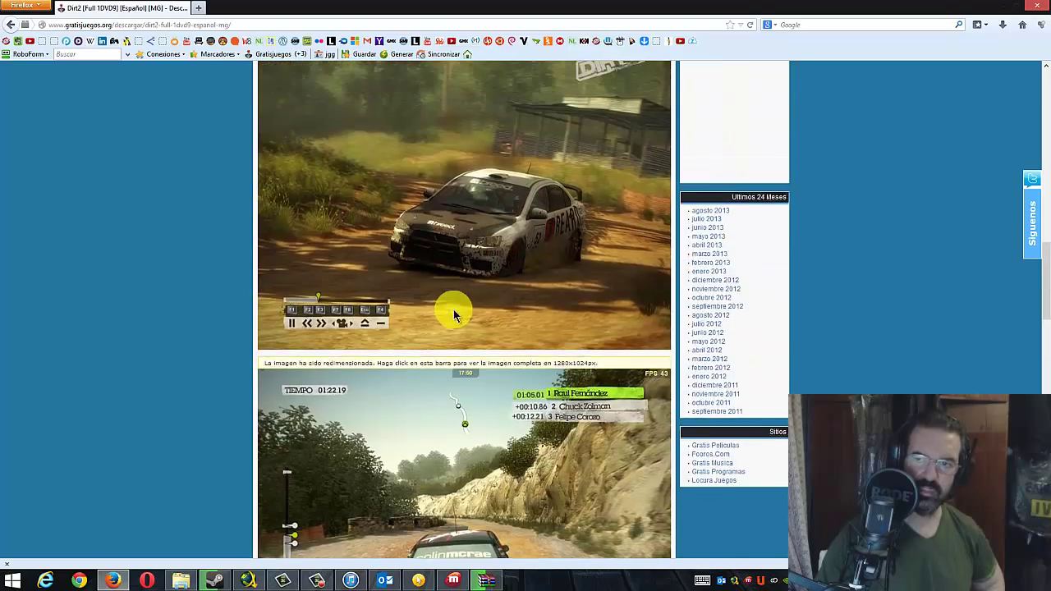
pyautogui.scroll(5, 445, 317)
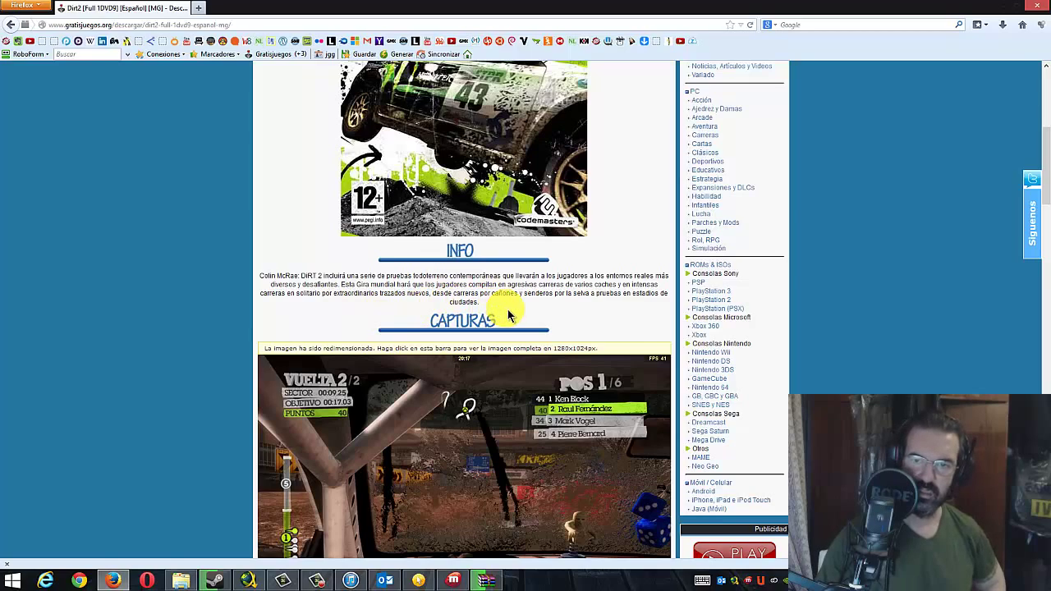
pyautogui.scroll(5, 534, 325)
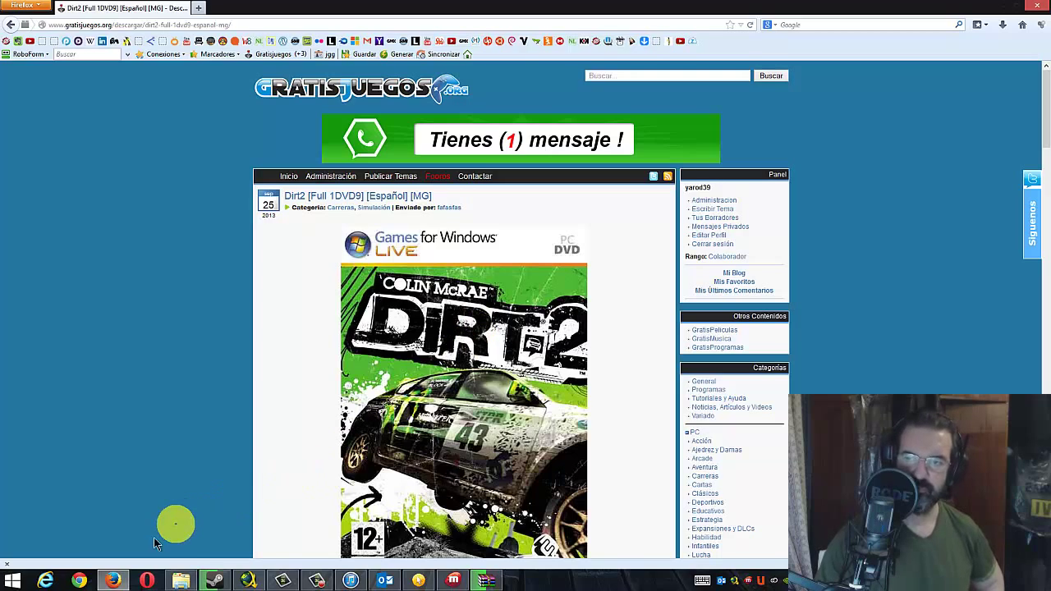
# - Clear the desktop by minimizing Firefox, the Descargas folder and the WinRAR extraction window, and dismiss the Miro_Helper.exe error
pyautogui.click(113, 581)
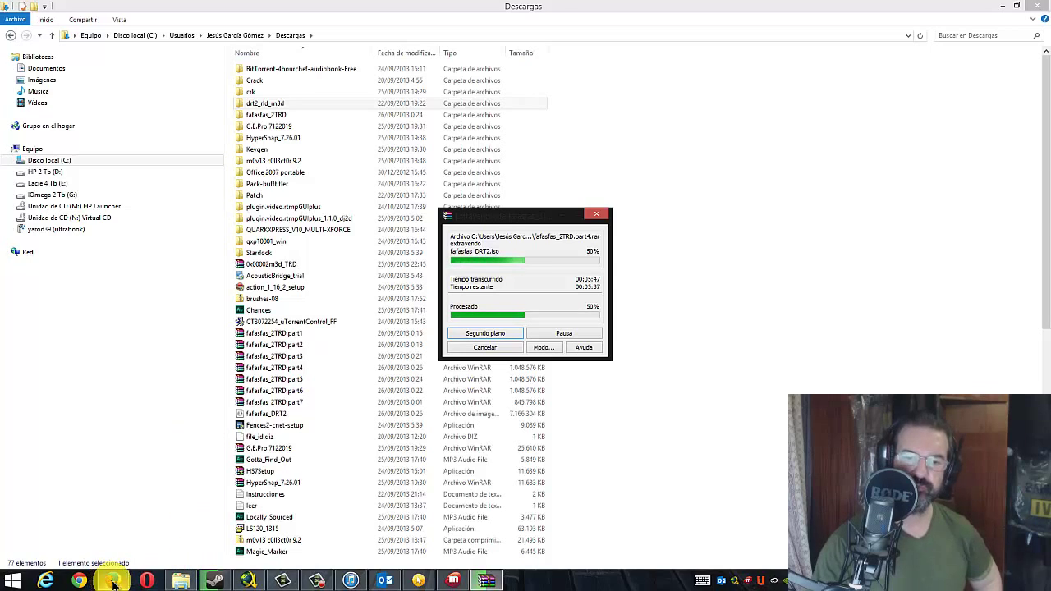
pyautogui.click(179, 581)
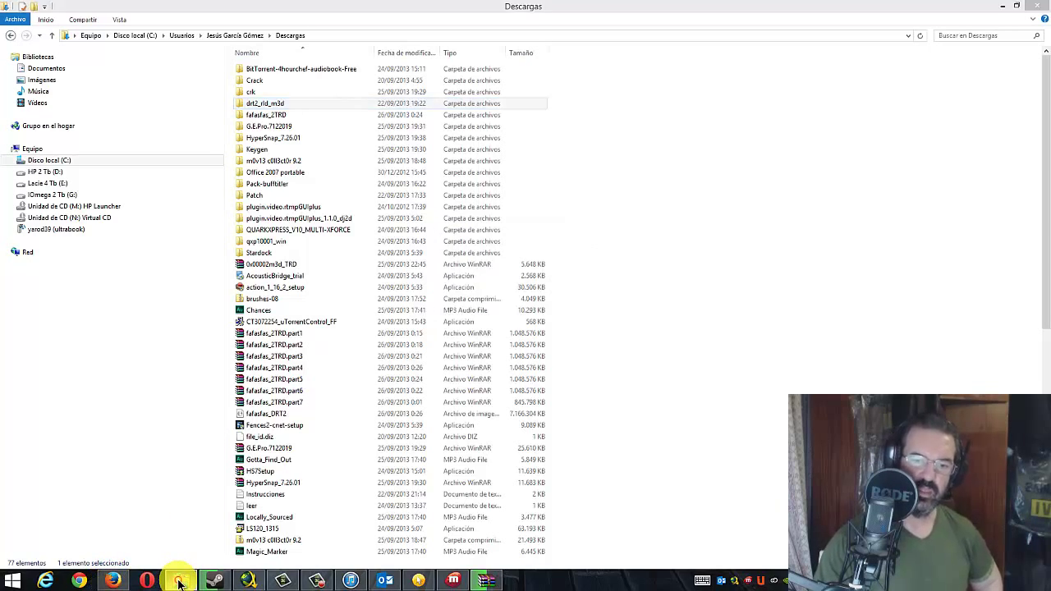
pyautogui.click(179, 582)
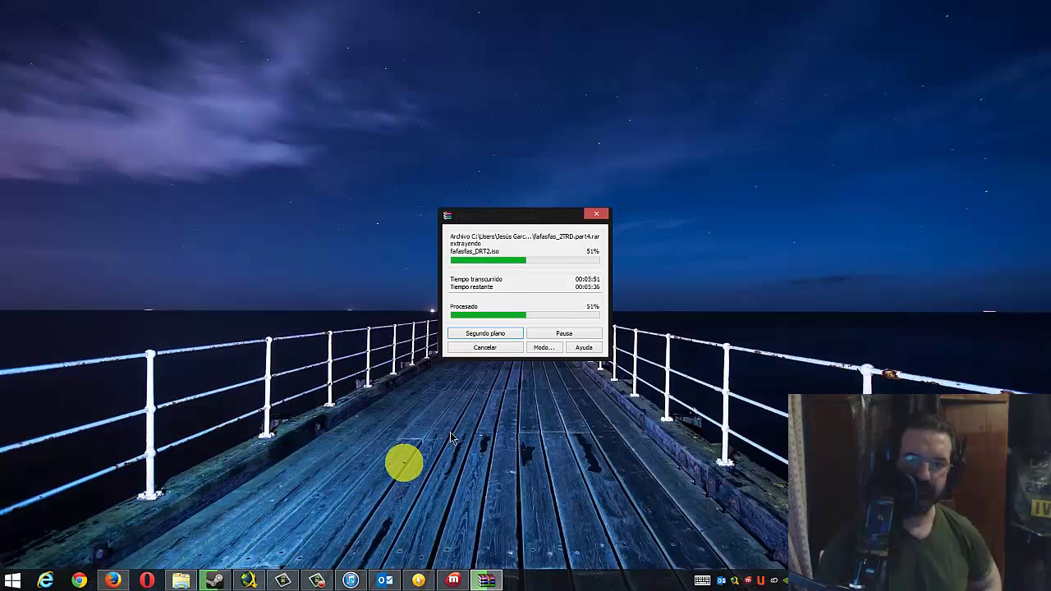
pyautogui.click(564, 215)
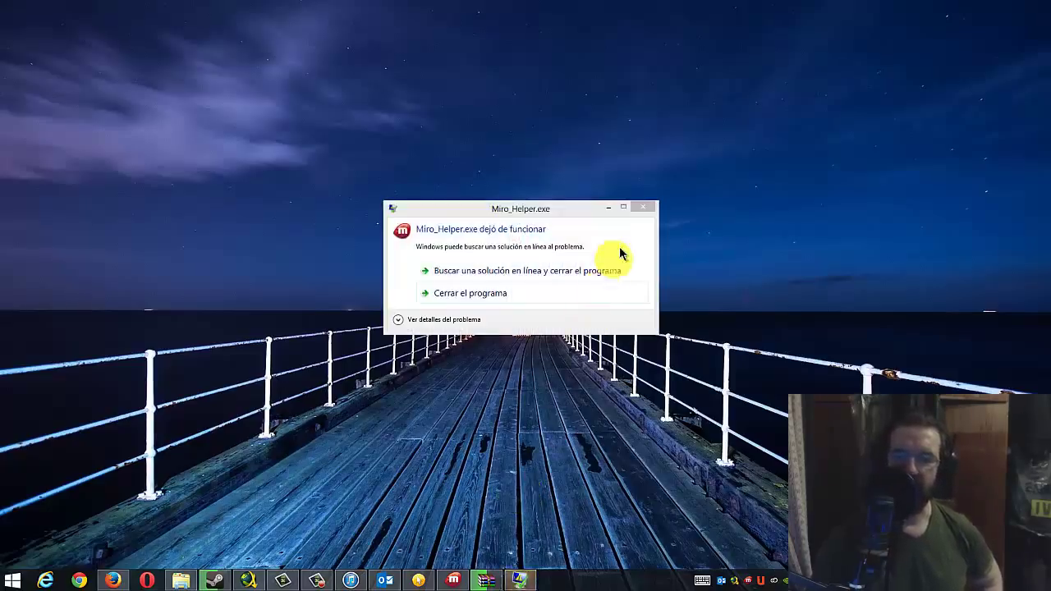
pyautogui.click(643, 207)
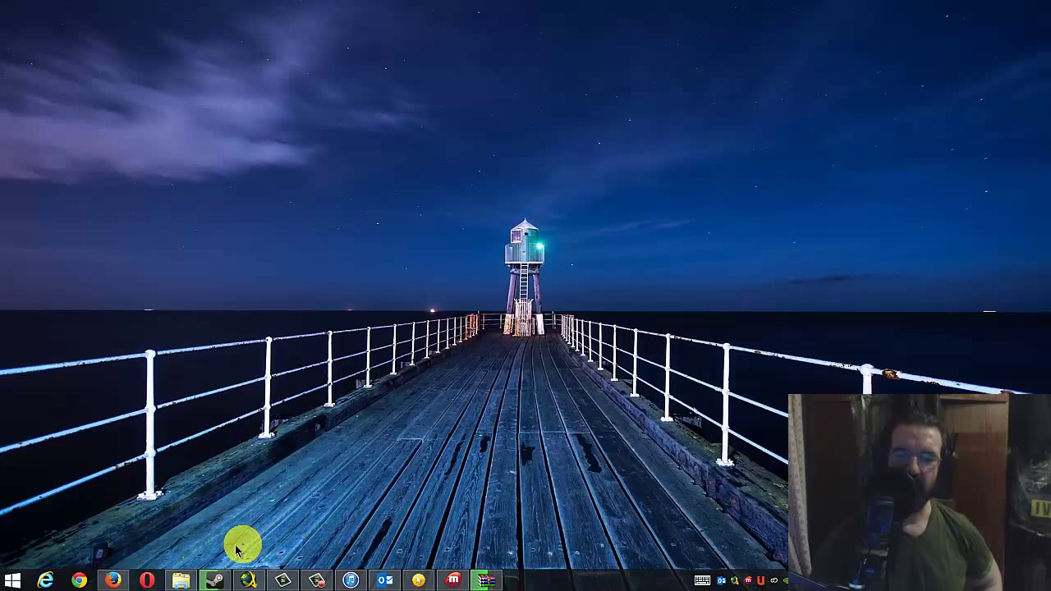
# - Briefly bring up Firefox, the Descargas folder, Steam and JDownloader one after another, minimizing each, and dismiss the Miro_Helper.exe error
pyautogui.click(110, 581)
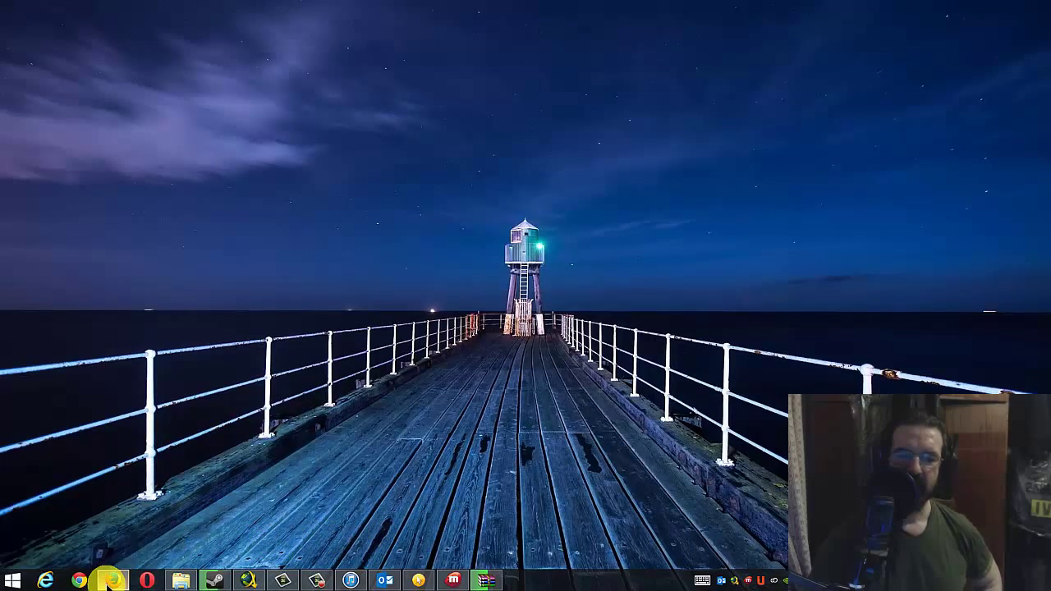
pyautogui.click(111, 580)
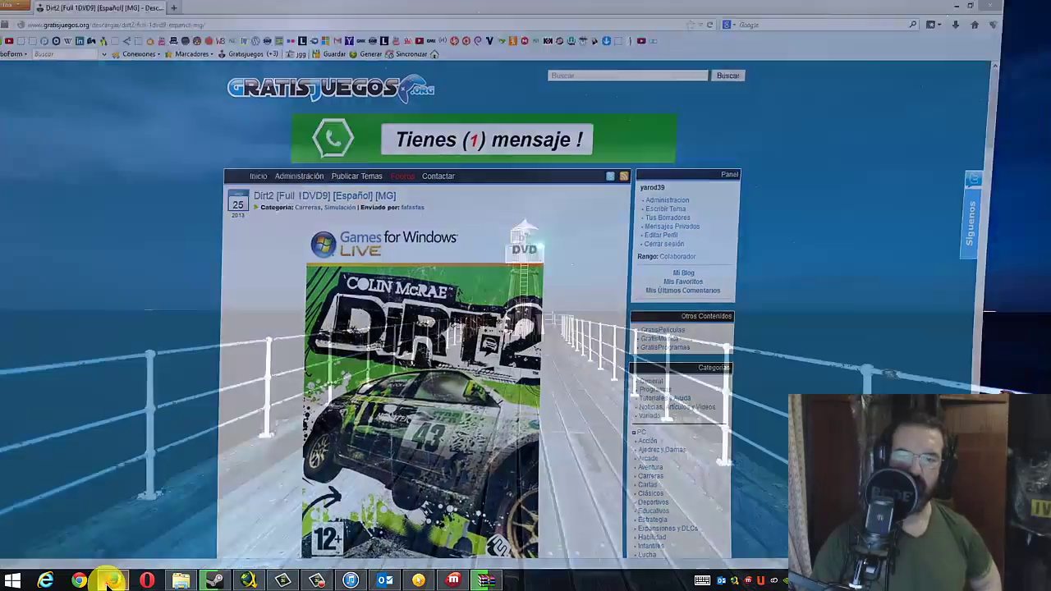
pyautogui.click(182, 582)
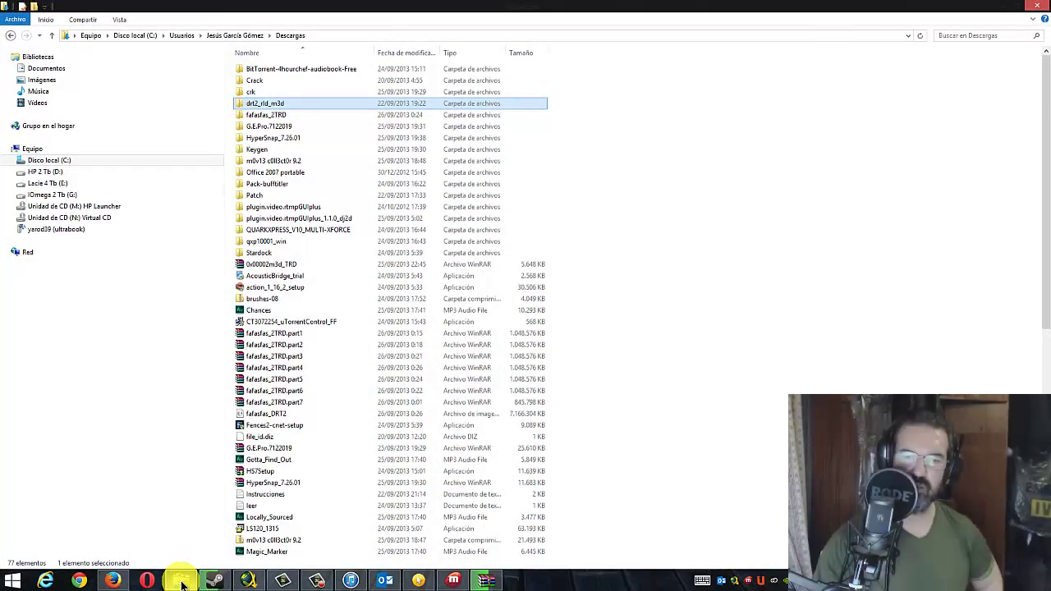
pyautogui.click(182, 582)
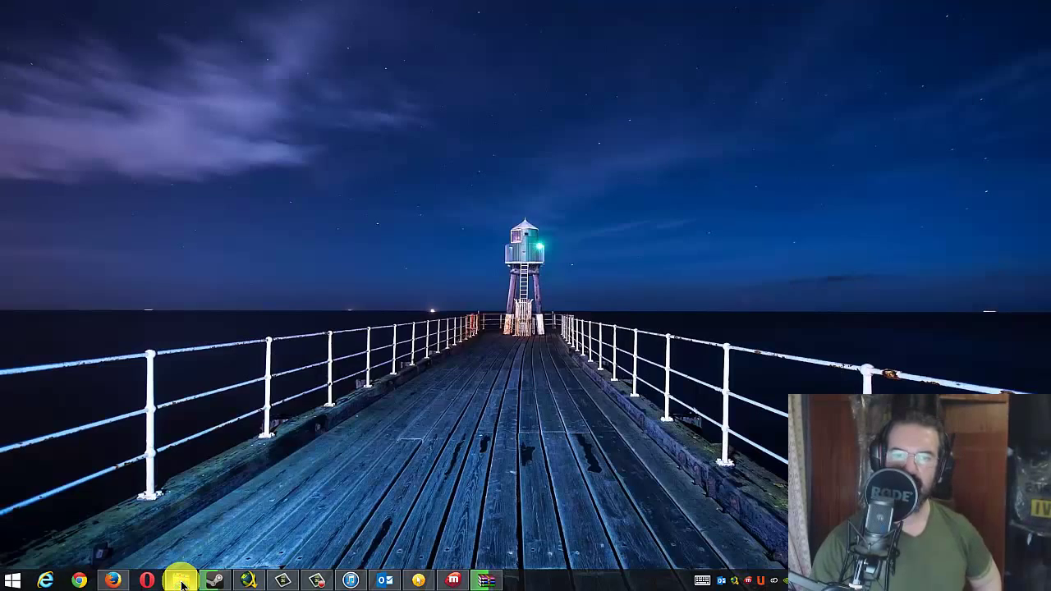
pyautogui.click(212, 582)
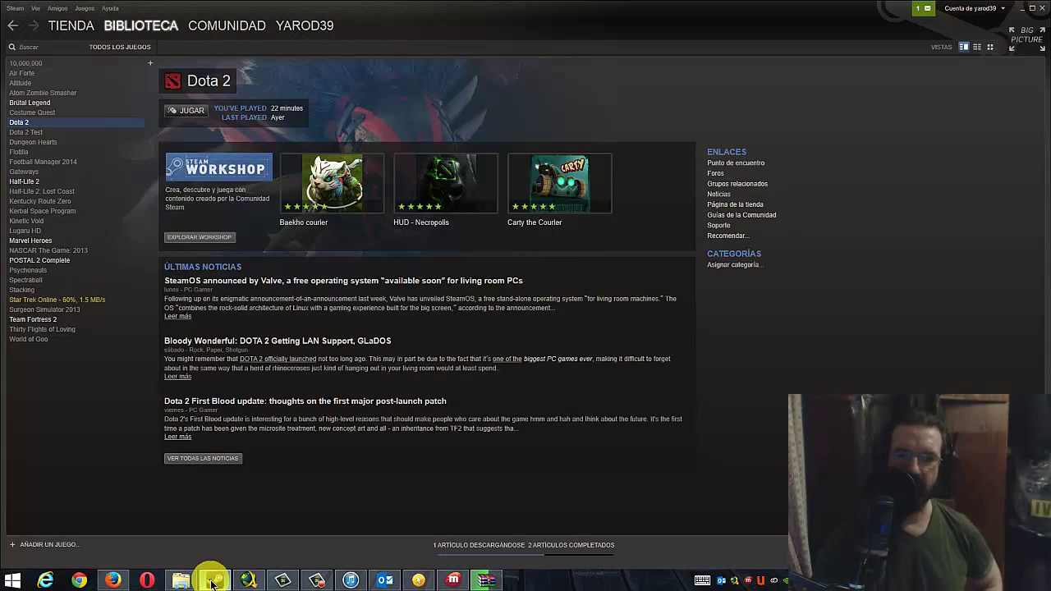
pyautogui.click(213, 582)
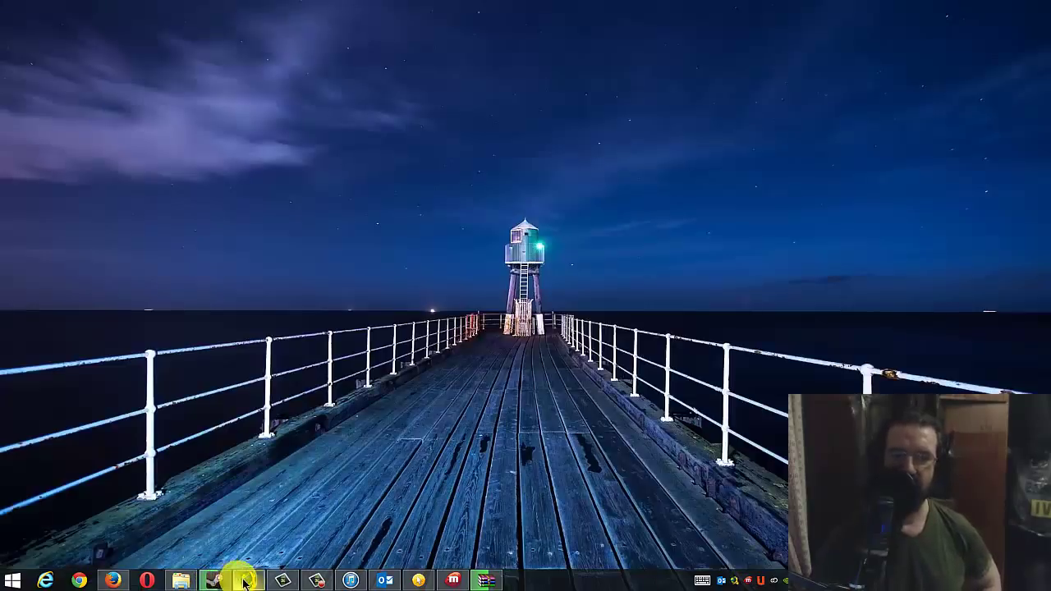
pyautogui.click(249, 581)
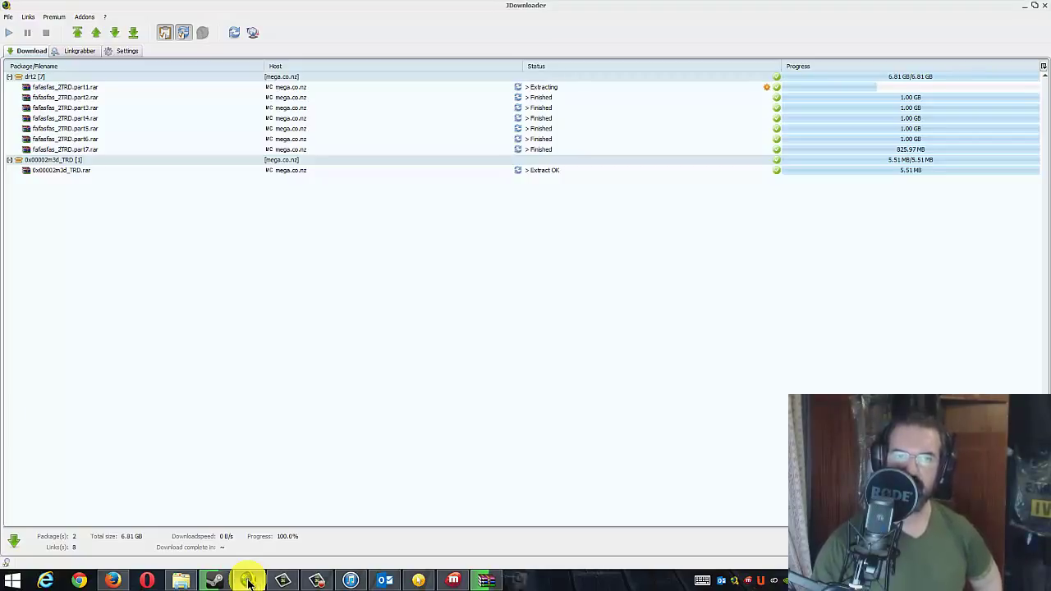
pyautogui.click(248, 582)
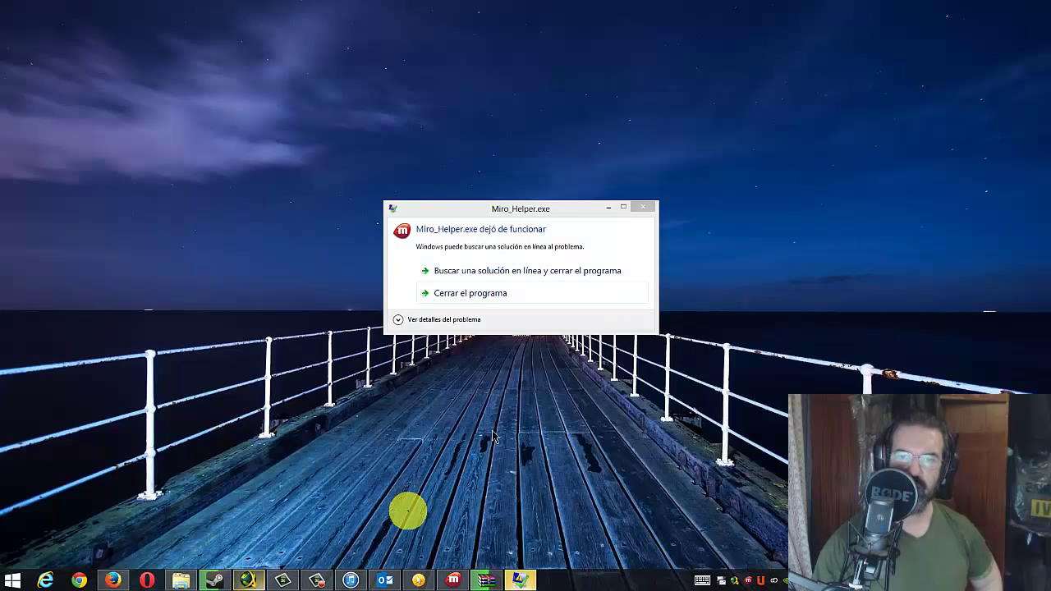
pyautogui.click(644, 209)
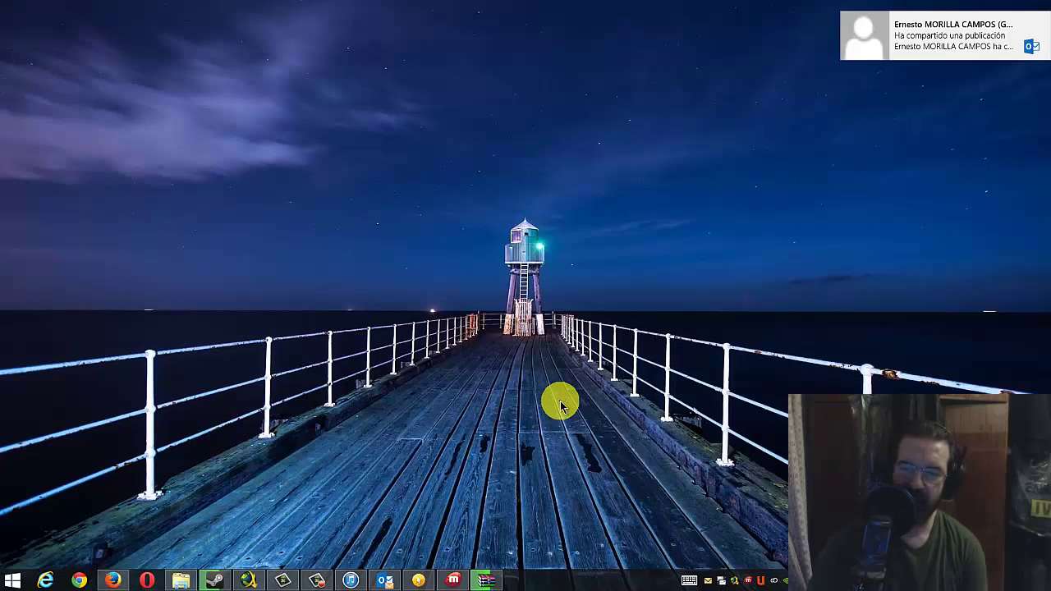
# - Reveal the hidden desktop icons, look through the group of Adobe shortcuts, dismiss the Miro_Helper.exe error and hide the icons again
pyautogui.doubleClick(565, 412)
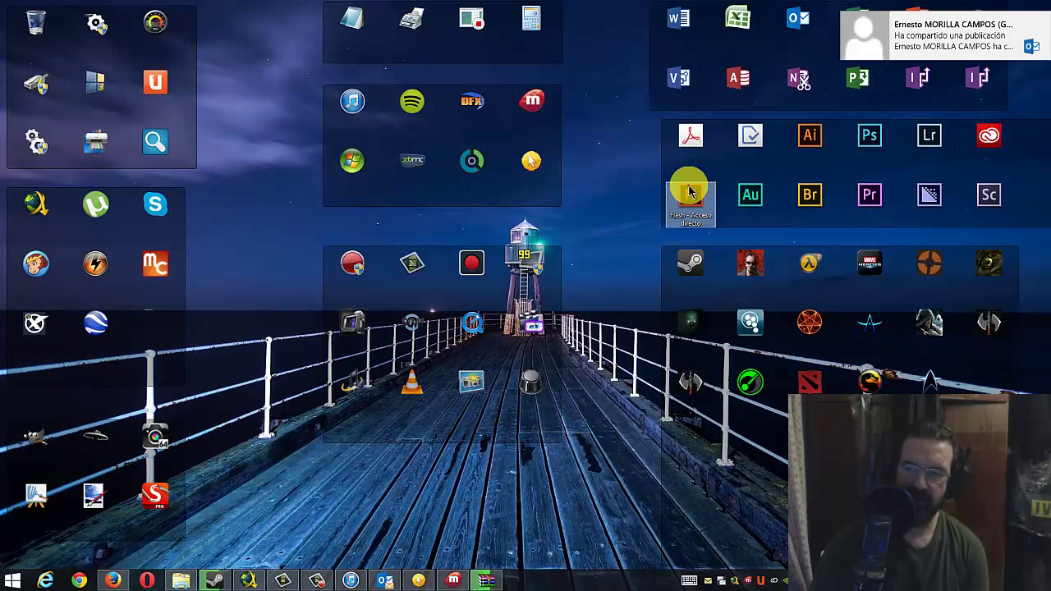
pyautogui.scroll(-1, 690, 192)
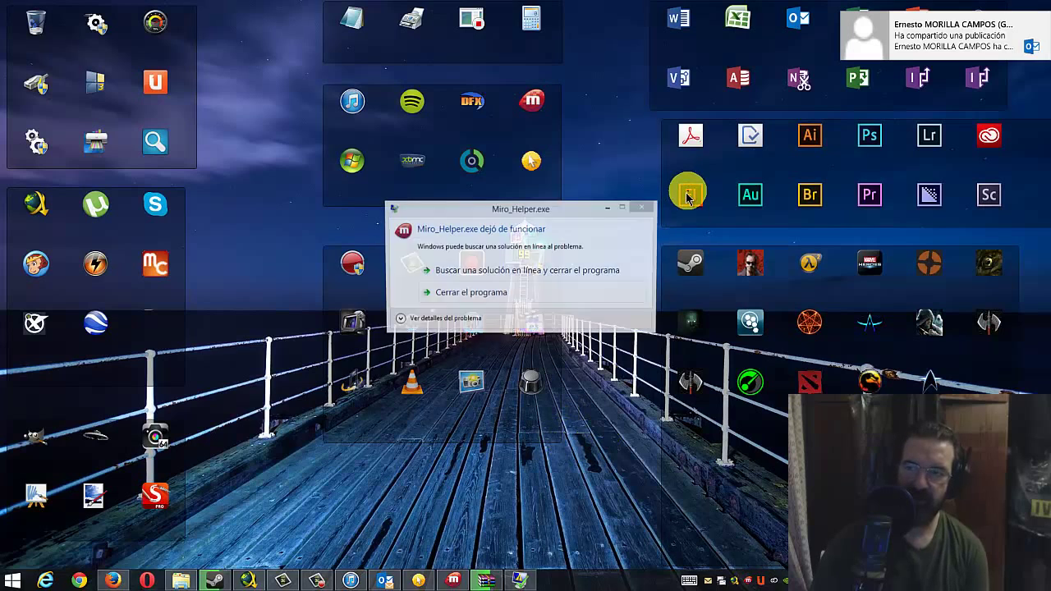
pyautogui.click(643, 209)
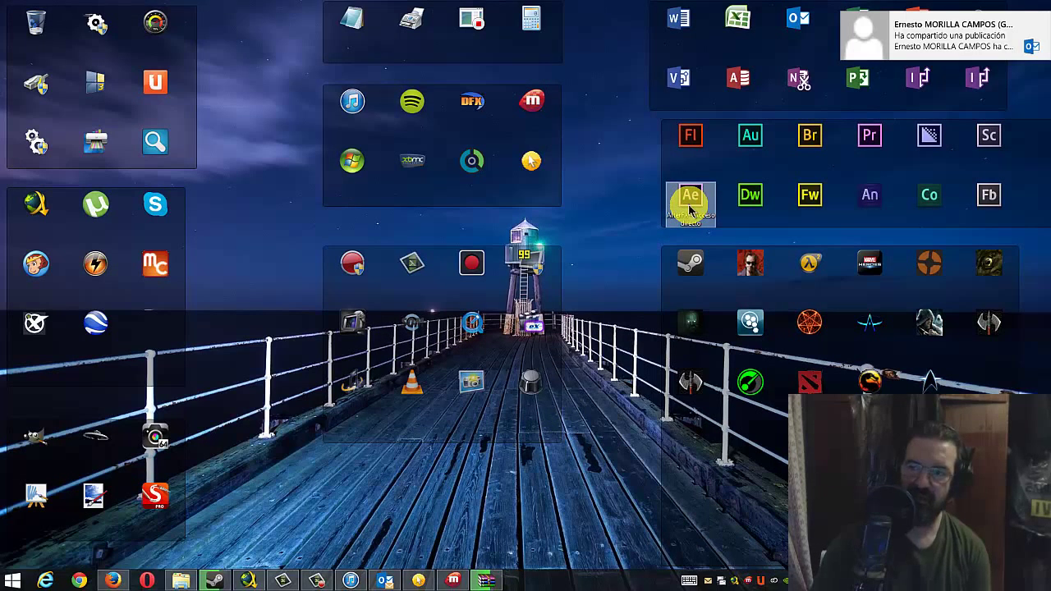
pyautogui.click(691, 202)
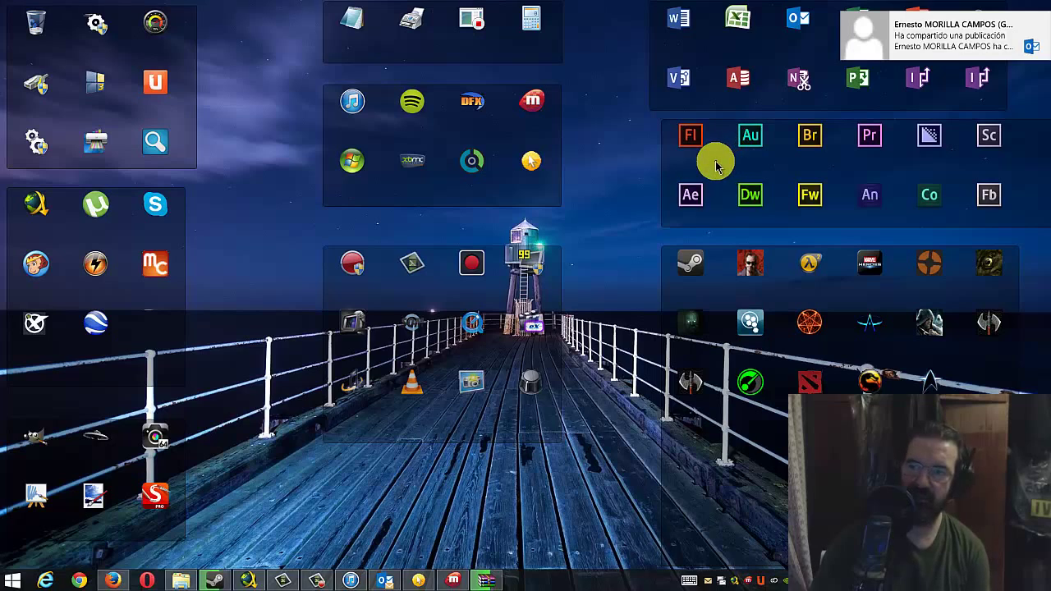
pyautogui.scroll(-1, 715, 170)
pyautogui.scroll(2, 717, 169)
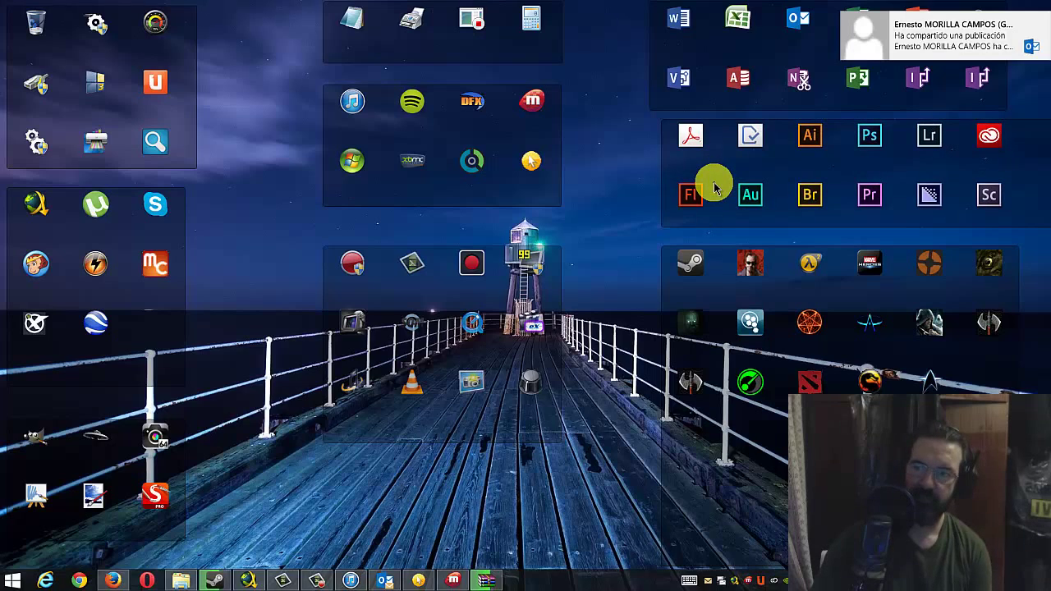
pyautogui.scroll(-2, 719, 167)
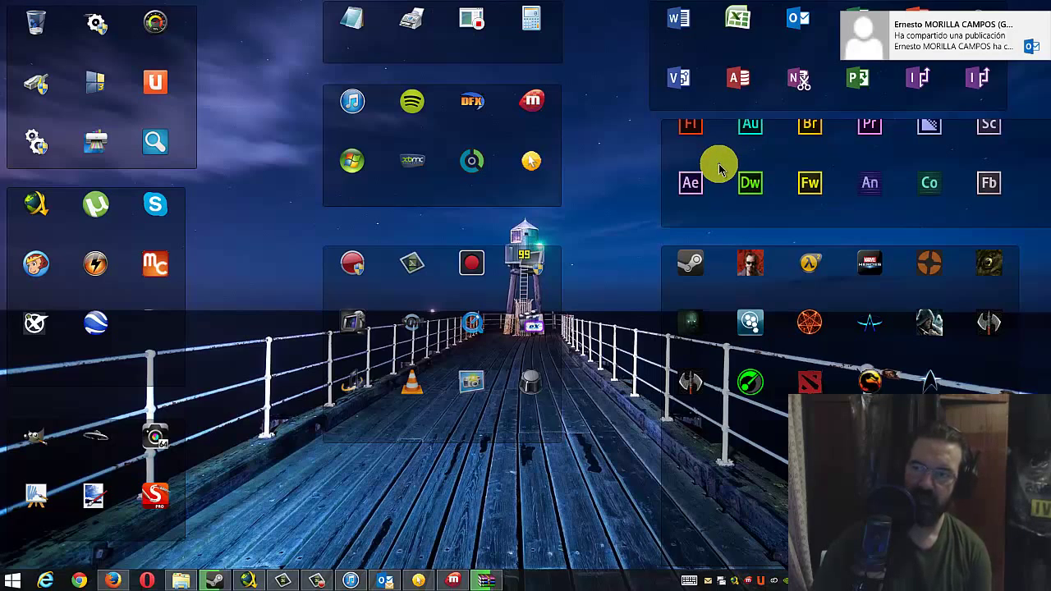
pyautogui.scroll(2, 719, 195)
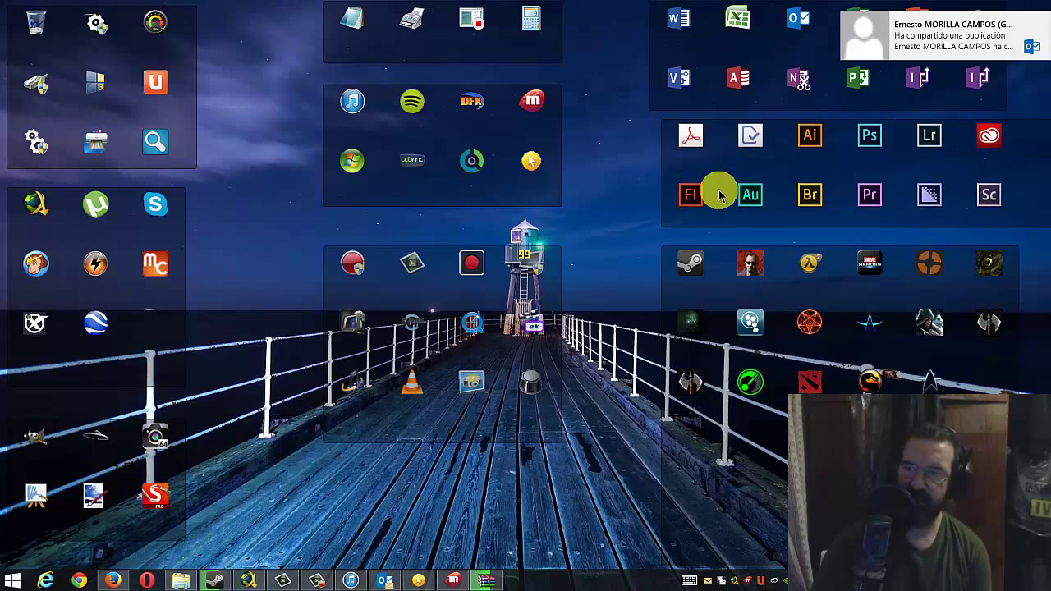
pyautogui.scroll(-2, 720, 195)
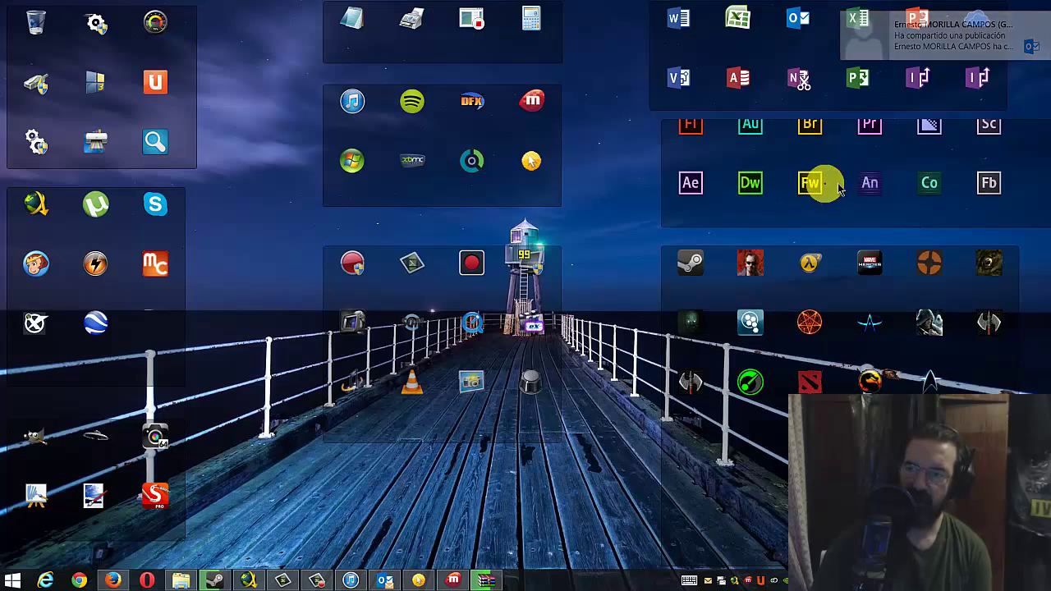
pyautogui.scroll(2, 842, 185)
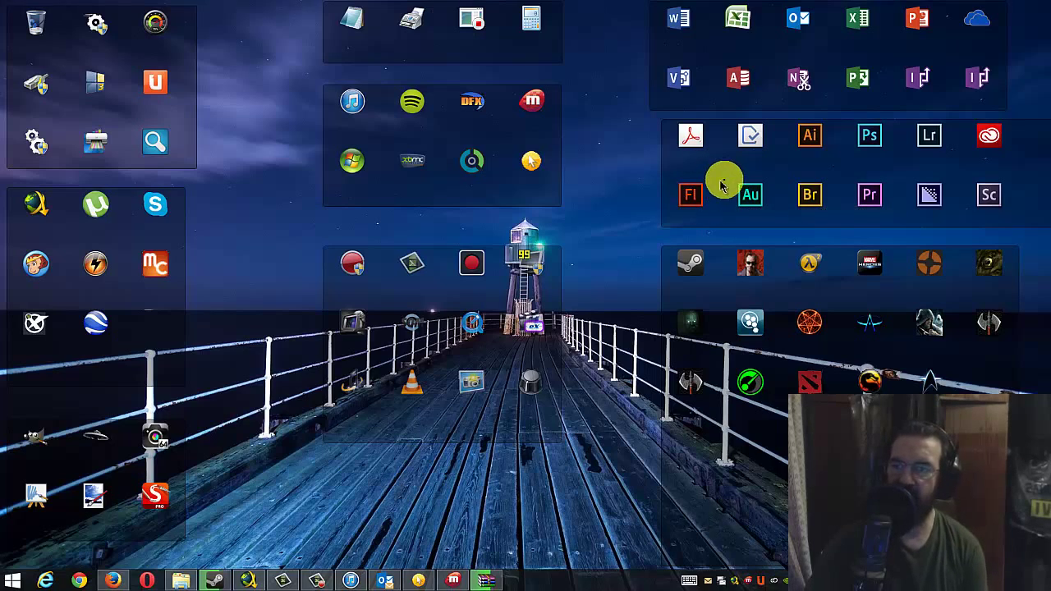
pyautogui.doubleClick(604, 212)
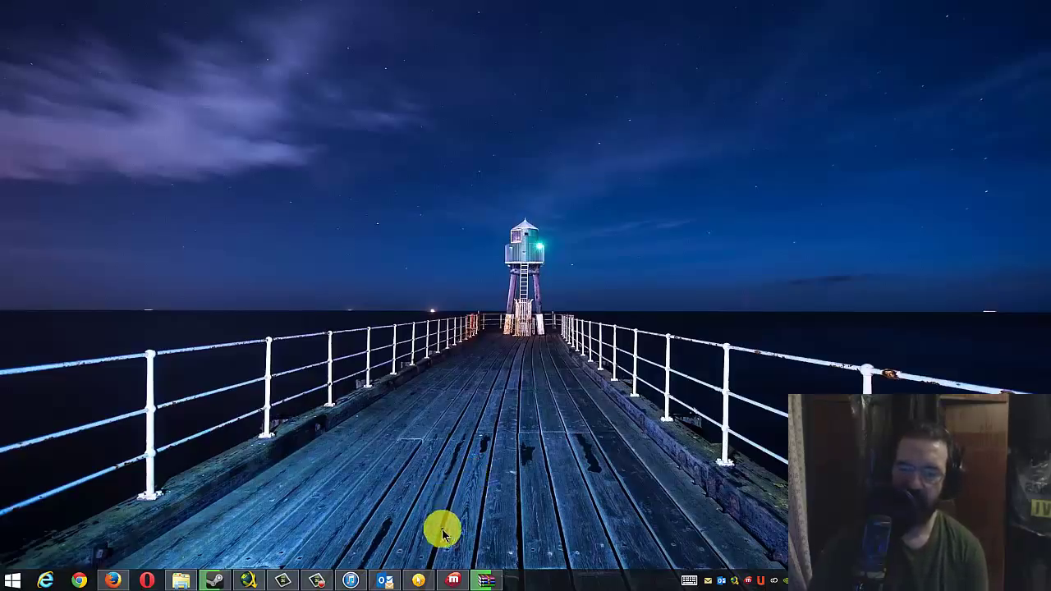
# - Switch to Miro to check the Amerglg-drogopost conversion, dismiss the Miro_Helper.exe error and minimize the window
pyautogui.click(452, 582)
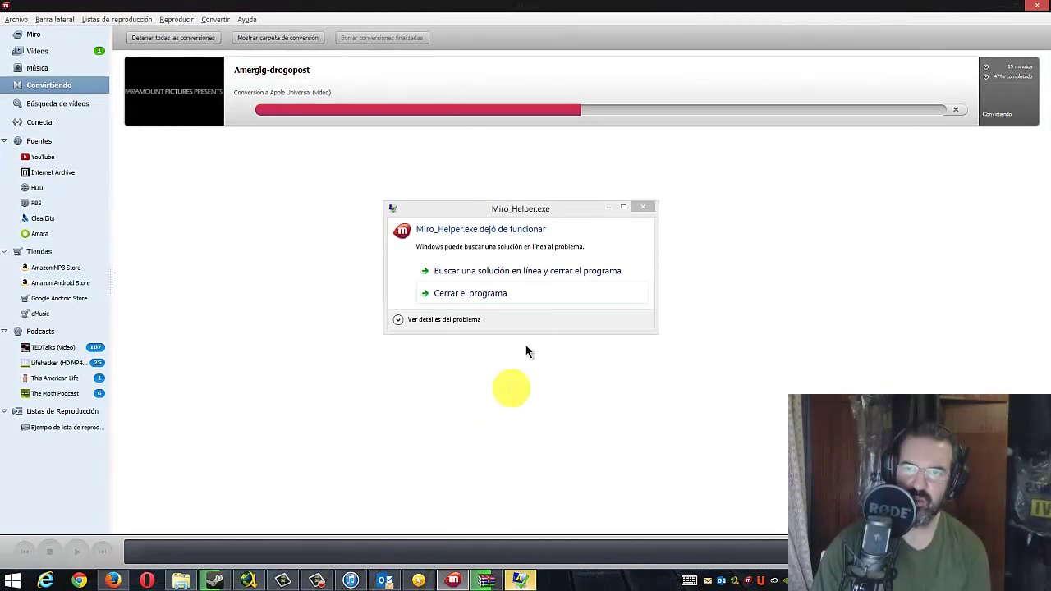
pyautogui.click(645, 207)
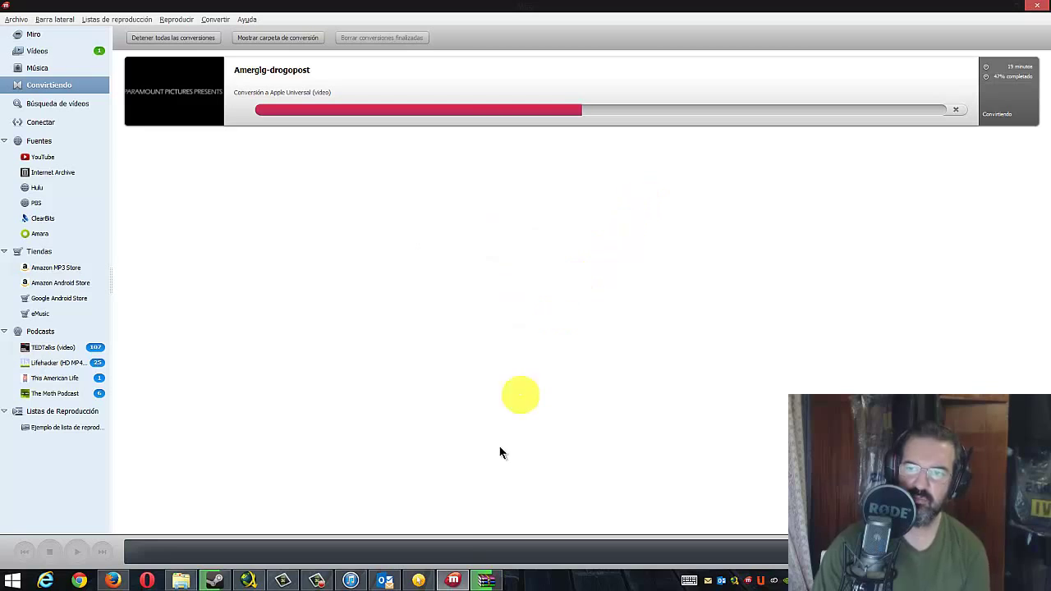
pyautogui.moveTo(456, 582)
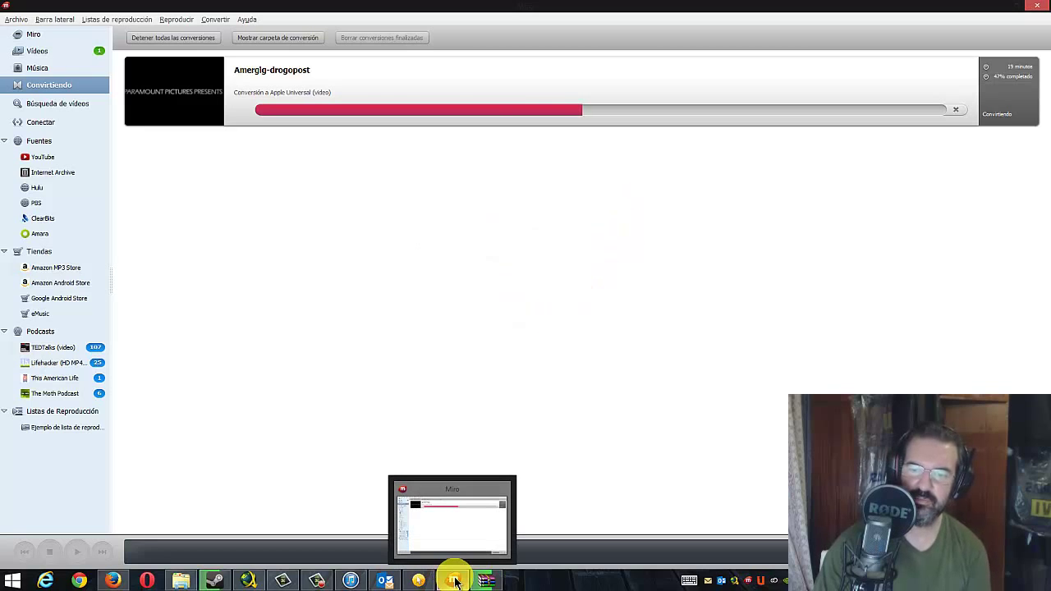
pyautogui.click(456, 581)
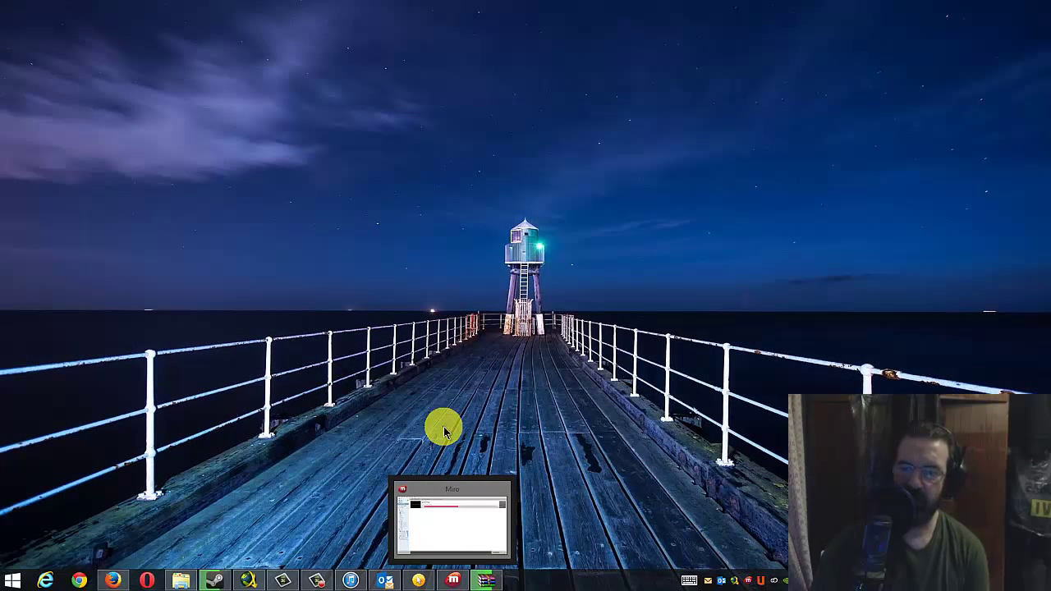
# - Switch to iTunes to look over the TaZZiTo.CoM podcast episodes, minimizing and restoring it once before minimizing it again
pyautogui.click(350, 581)
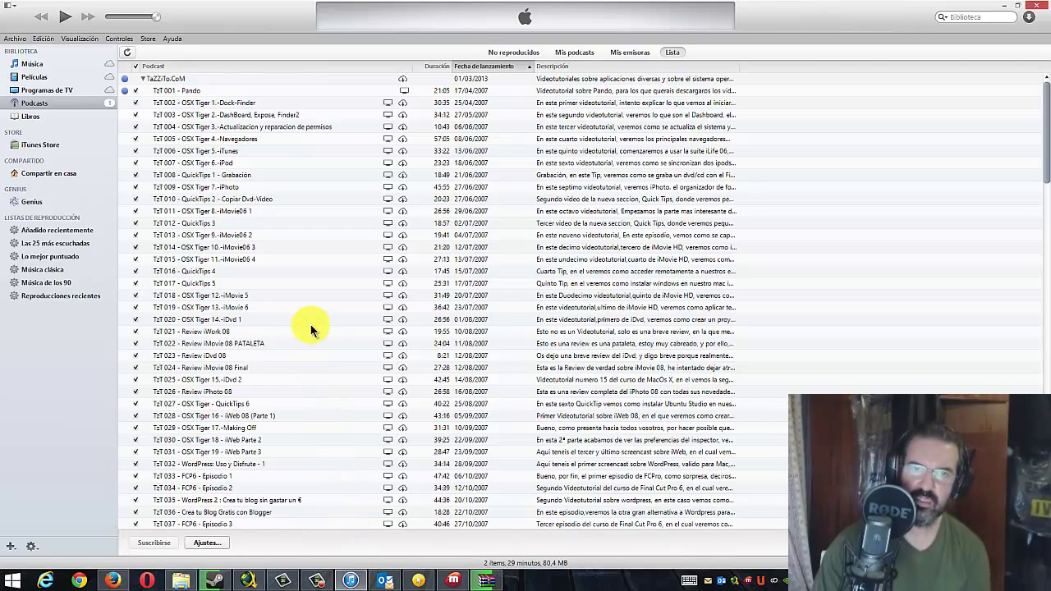
pyautogui.click(351, 582)
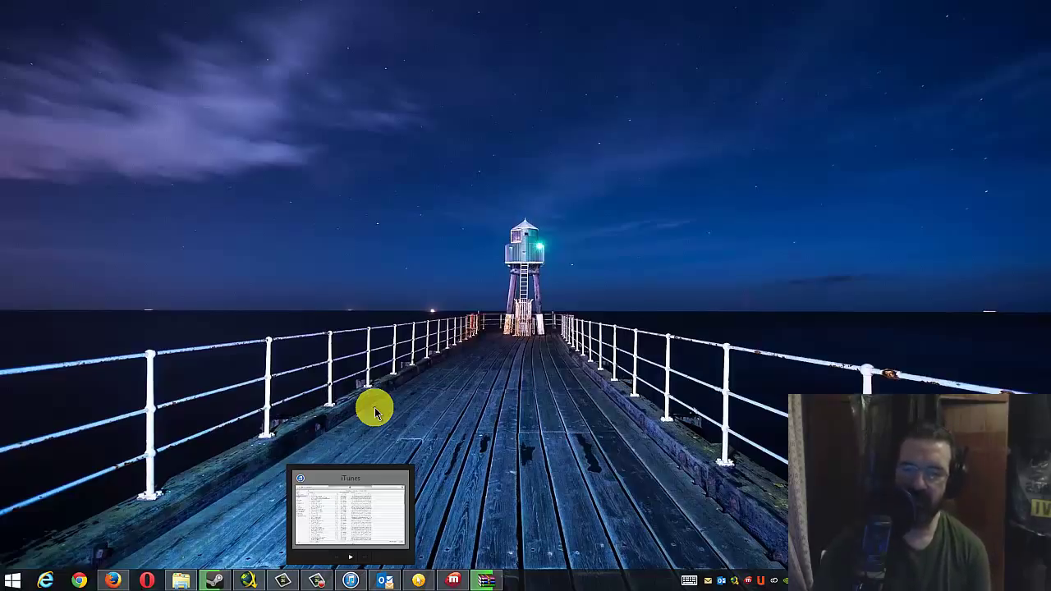
pyautogui.click(351, 580)
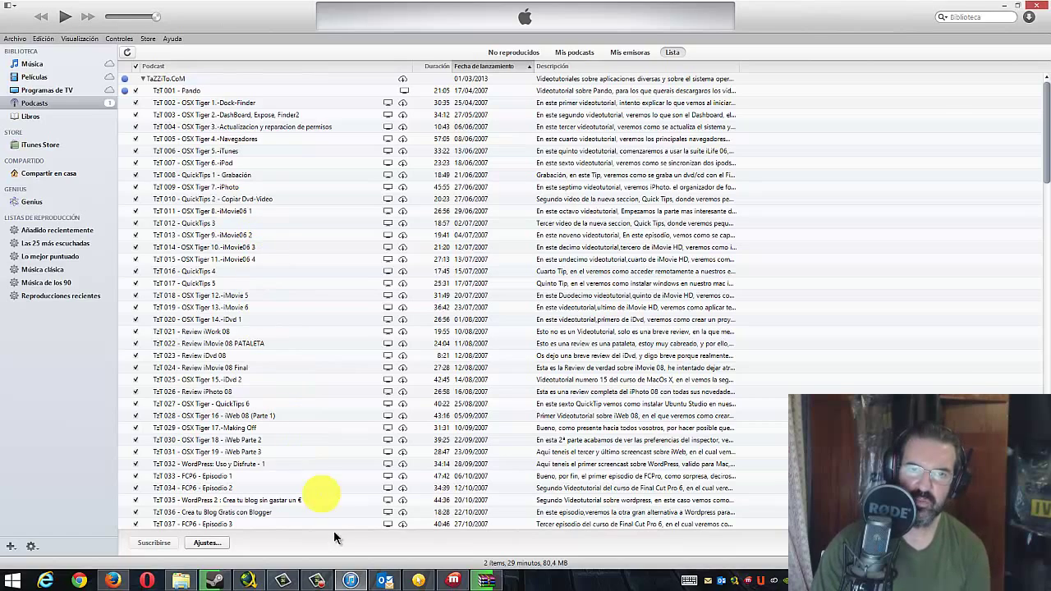
pyautogui.moveTo(353, 585)
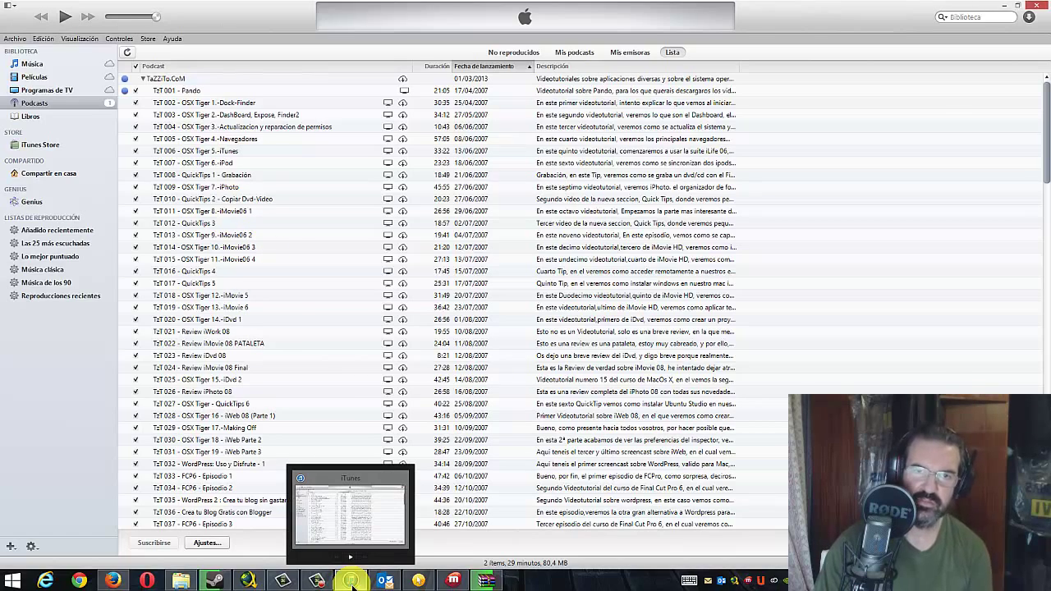
pyautogui.click(353, 584)
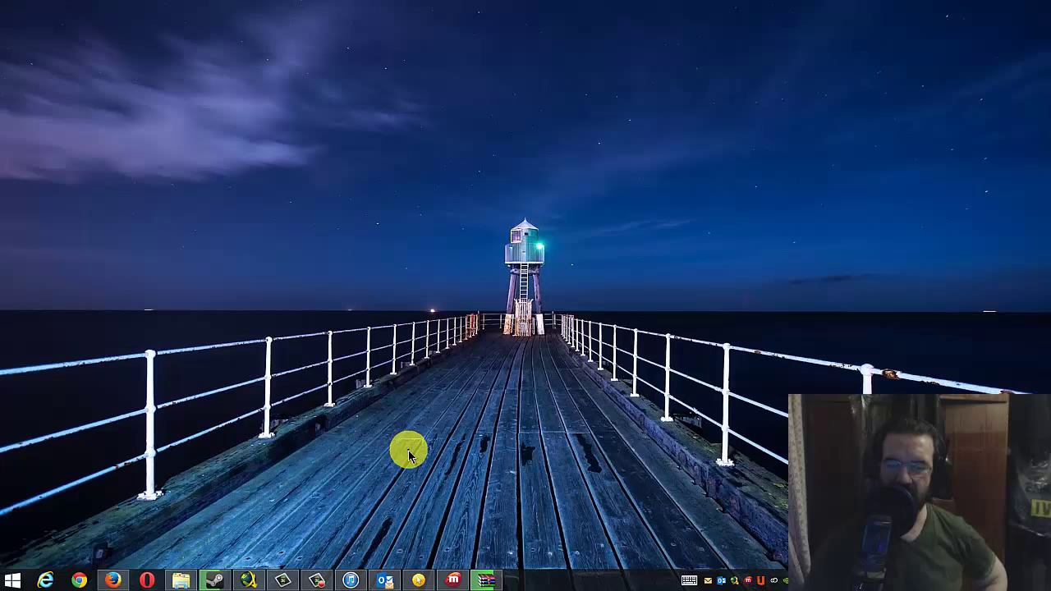
# - Bring up Miro to view the Amerglg-drogopost conversion, close the Miro_Helper.exe error and minimize Miro
pyautogui.click(455, 581)
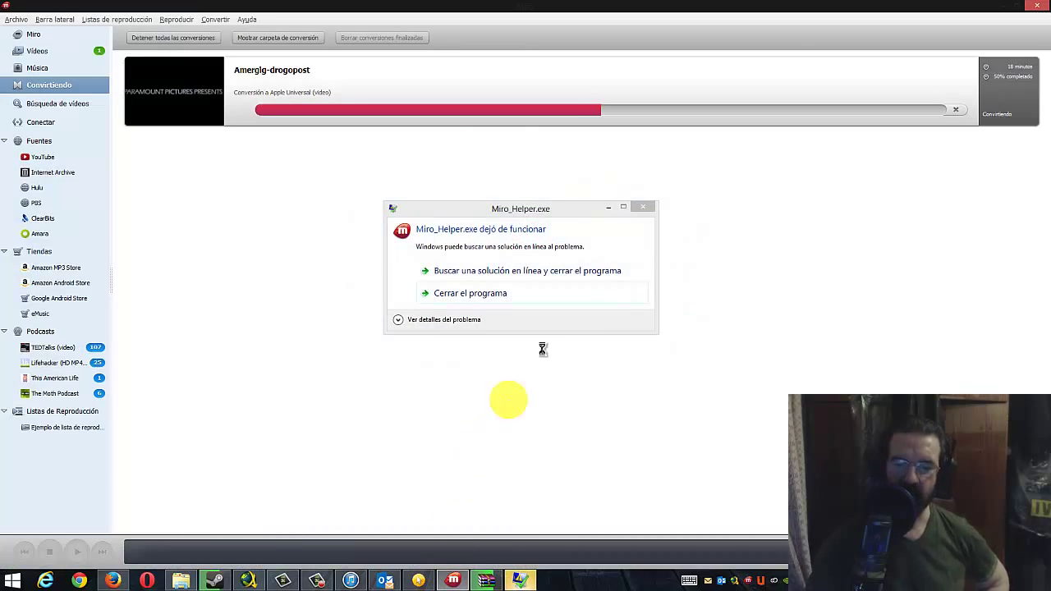
pyautogui.click(642, 207)
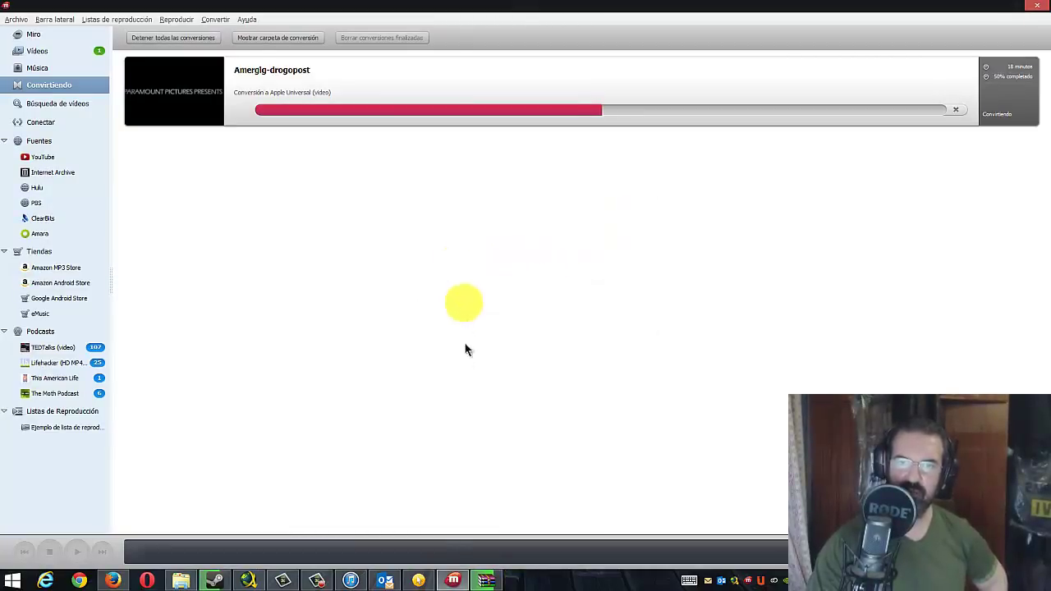
pyautogui.click(453, 582)
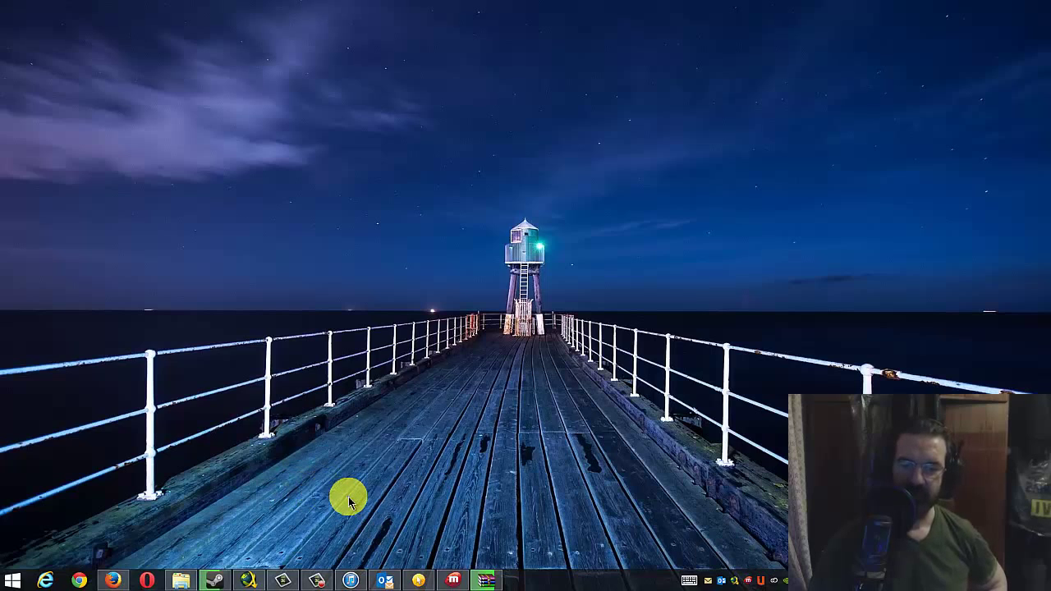
# - Briefly play the Monkey video from the iTunes music library, dismiss the Miro_Helper.exe error and minimize iTunes
pyautogui.click(352, 582)
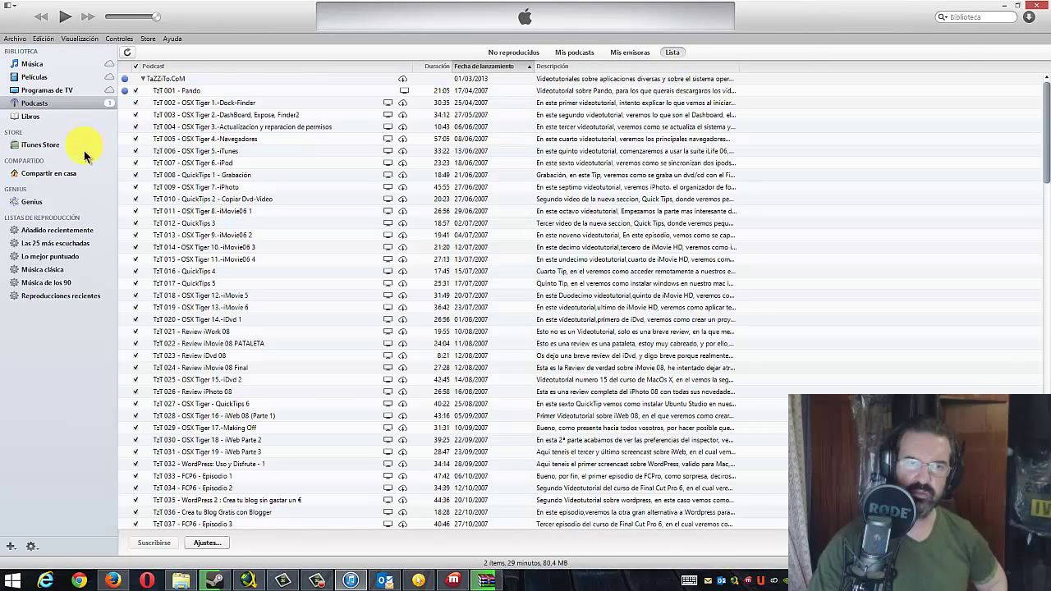
pyautogui.click(63, 66)
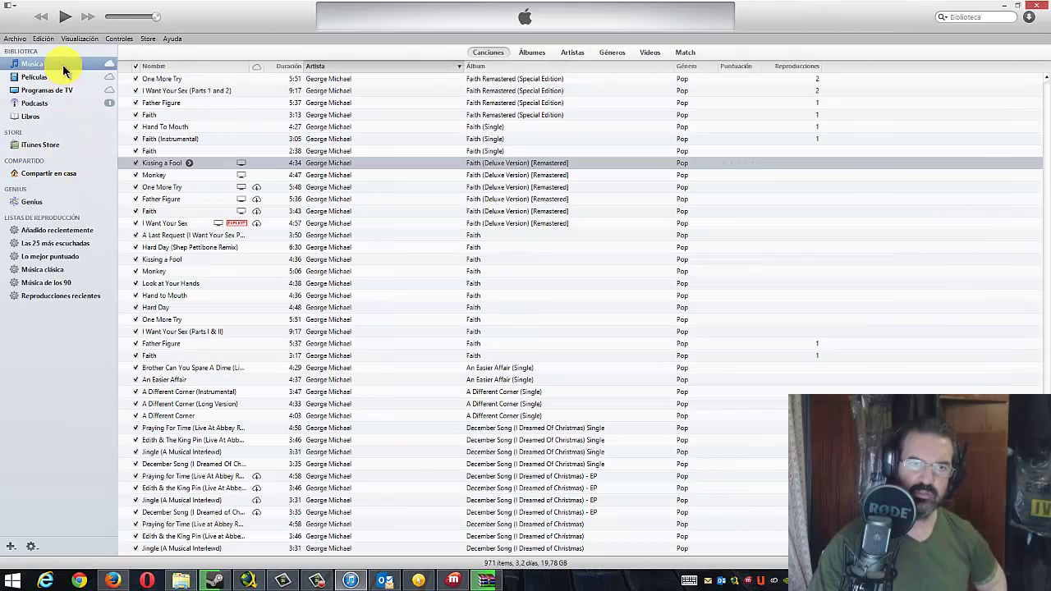
pyautogui.click(253, 175)
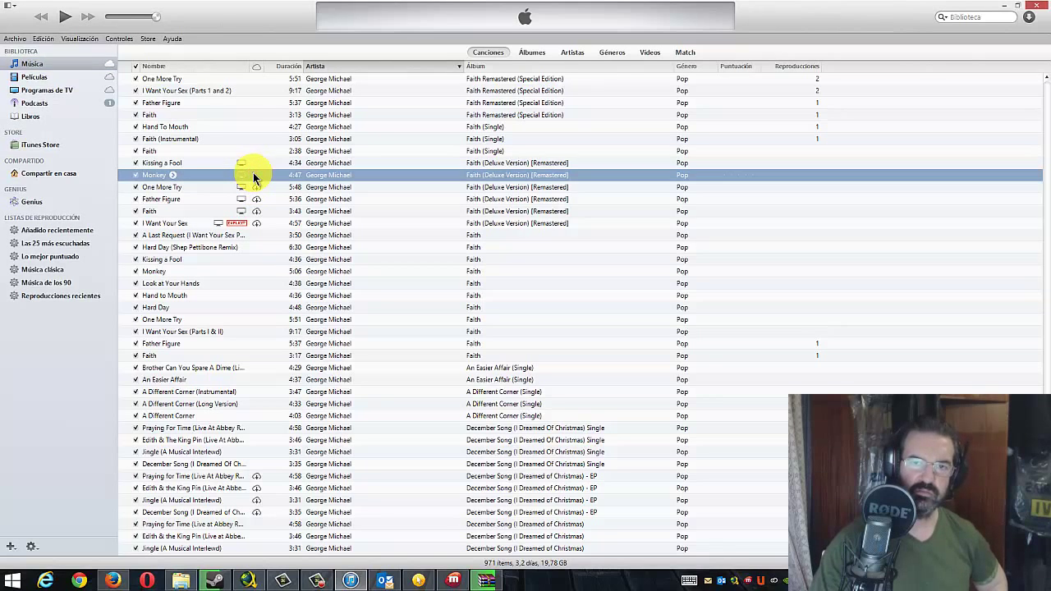
pyautogui.doubleClick(253, 175)
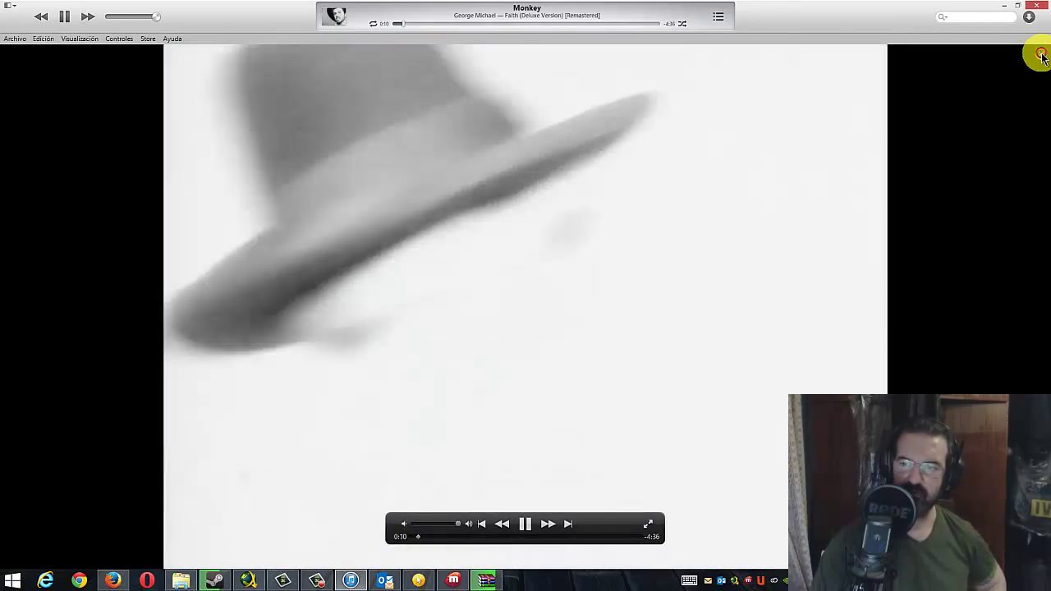
pyautogui.click(1042, 56)
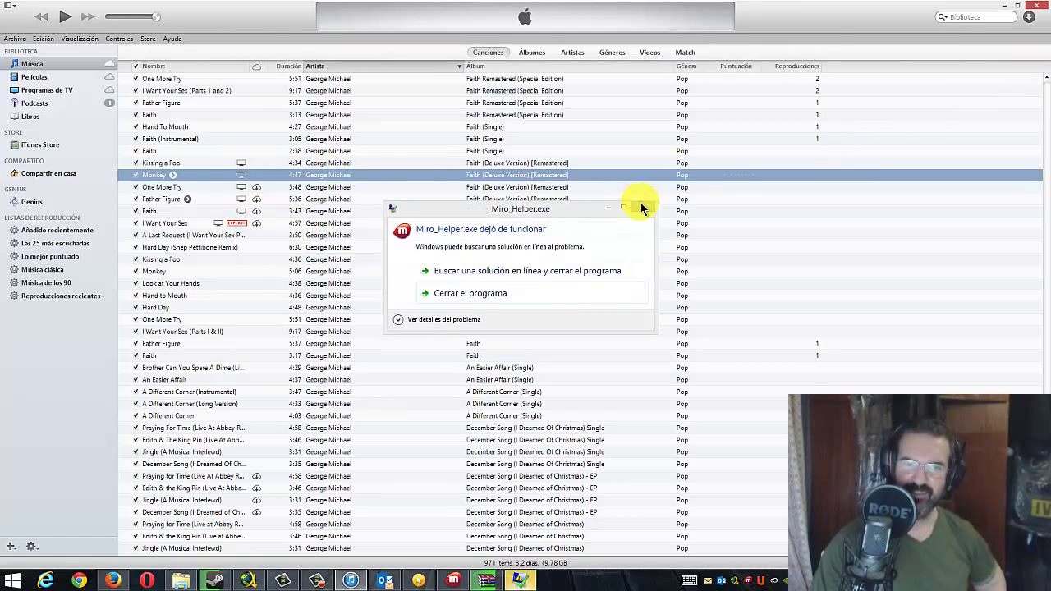
pyautogui.click(643, 209)
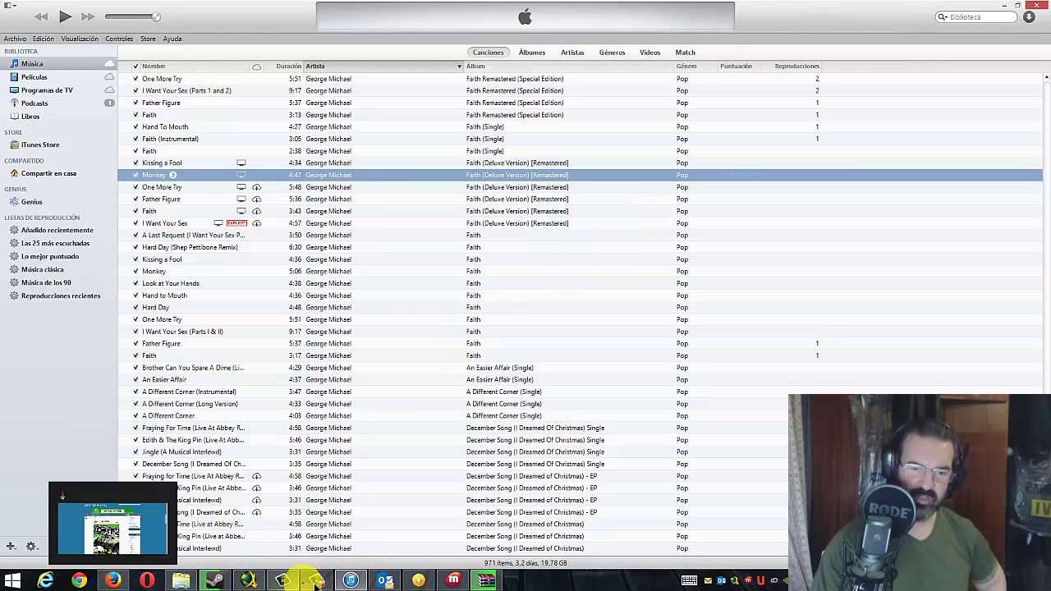
pyautogui.click(351, 581)
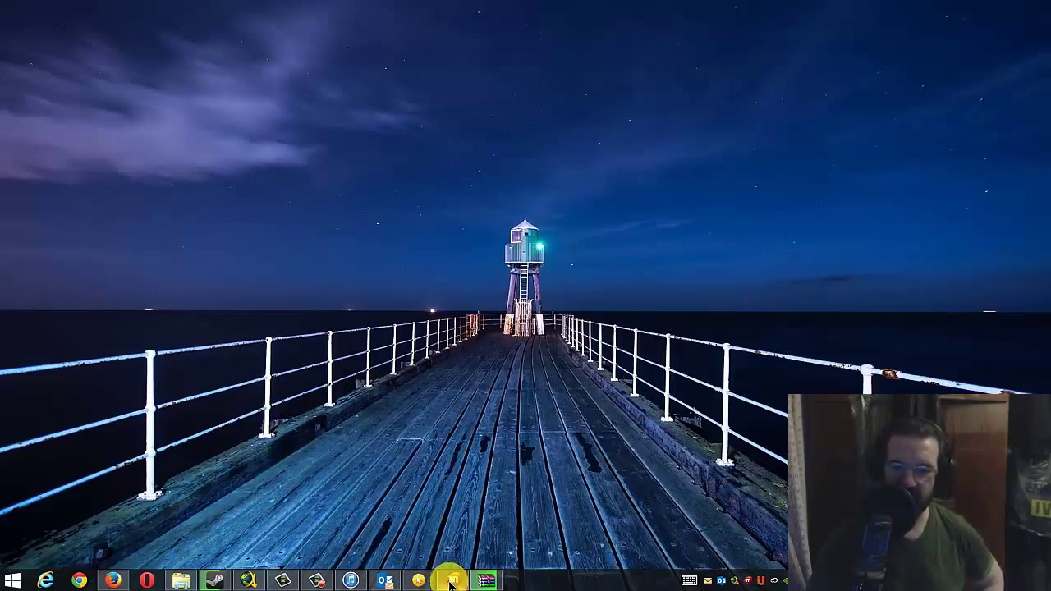
# - Check the progress of the Amerglg-drogopost conversion in Miro and minimize it again
pyautogui.moveTo(451, 585)
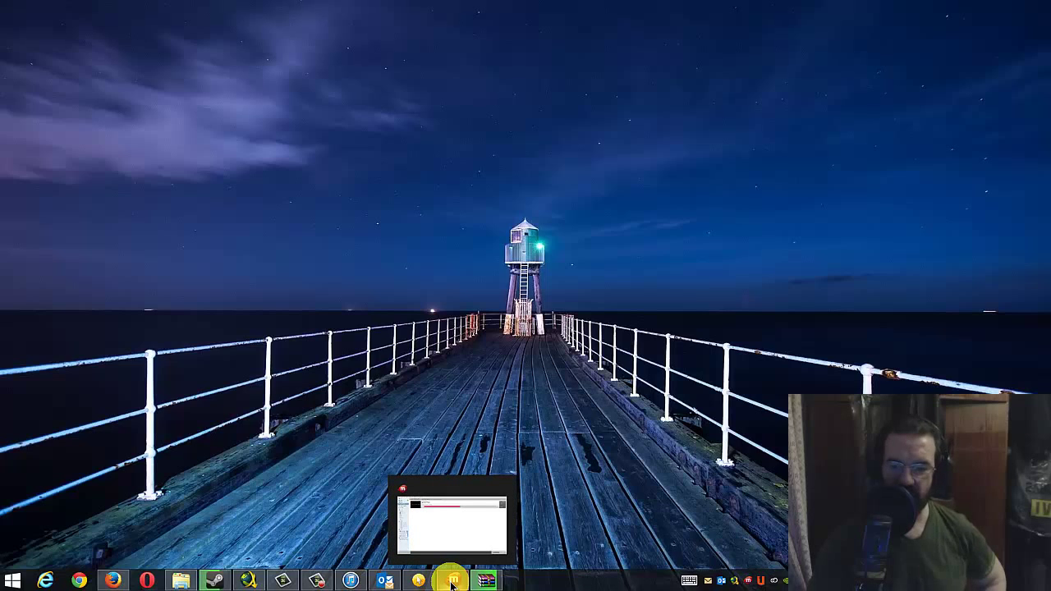
pyautogui.click(452, 583)
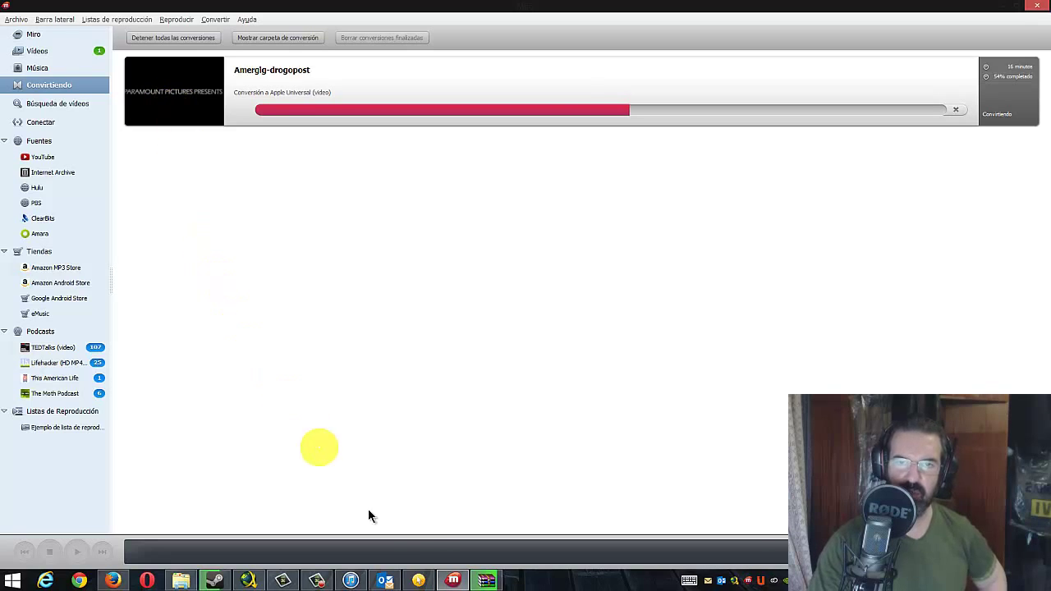
pyautogui.click(452, 581)
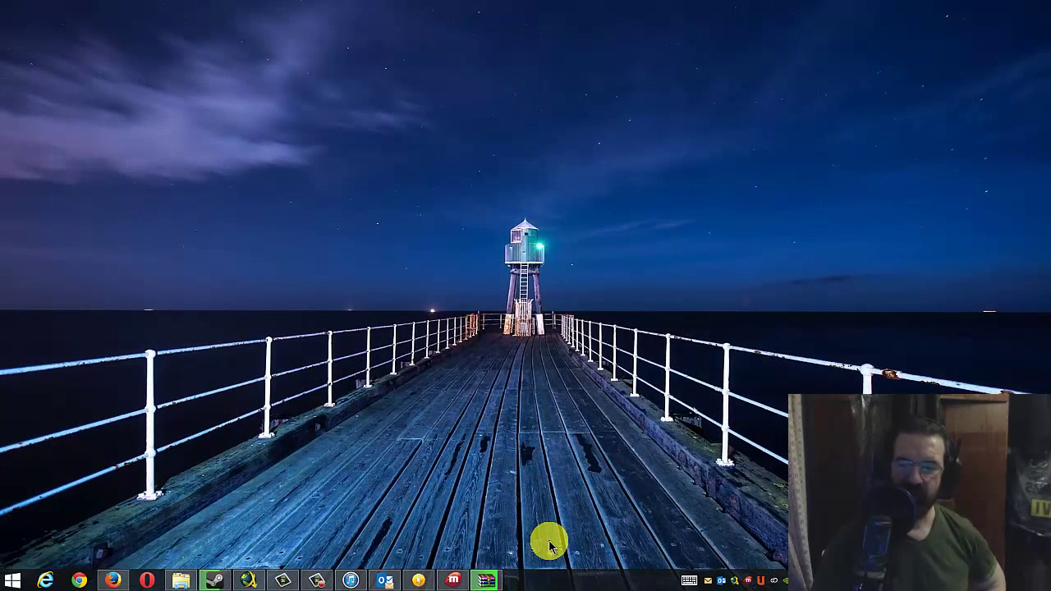
# - Open the desktop background settings and browse the Mis imágenes wallpapers, dismissing the Miro_Helper.exe error
pyautogui.rightClick(534, 457)
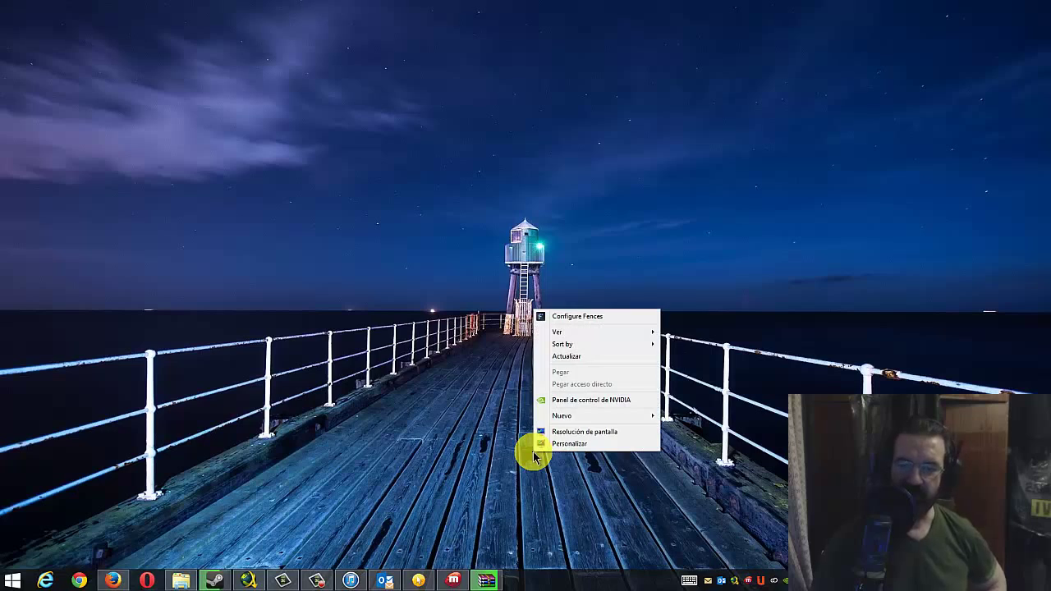
pyautogui.click(564, 444)
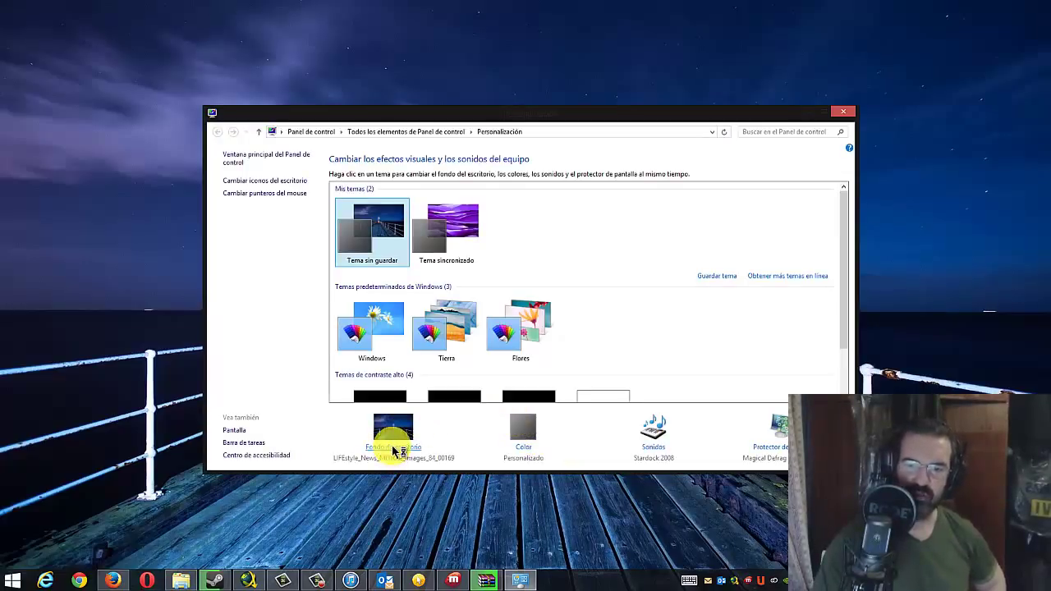
pyautogui.click(393, 448)
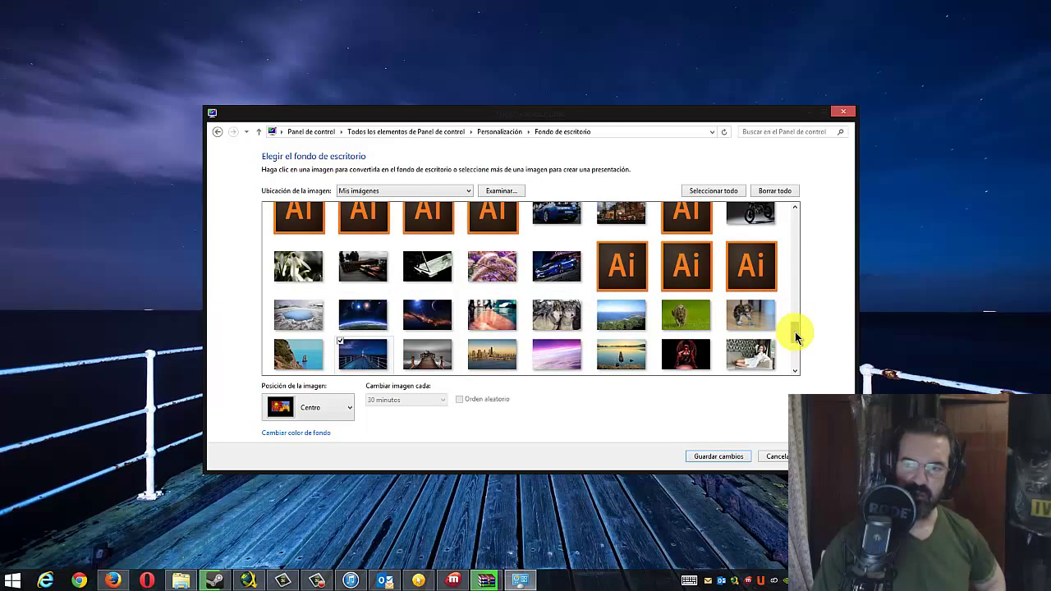
pyautogui.moveTo(795, 335); pyautogui.dragTo(793, 310)
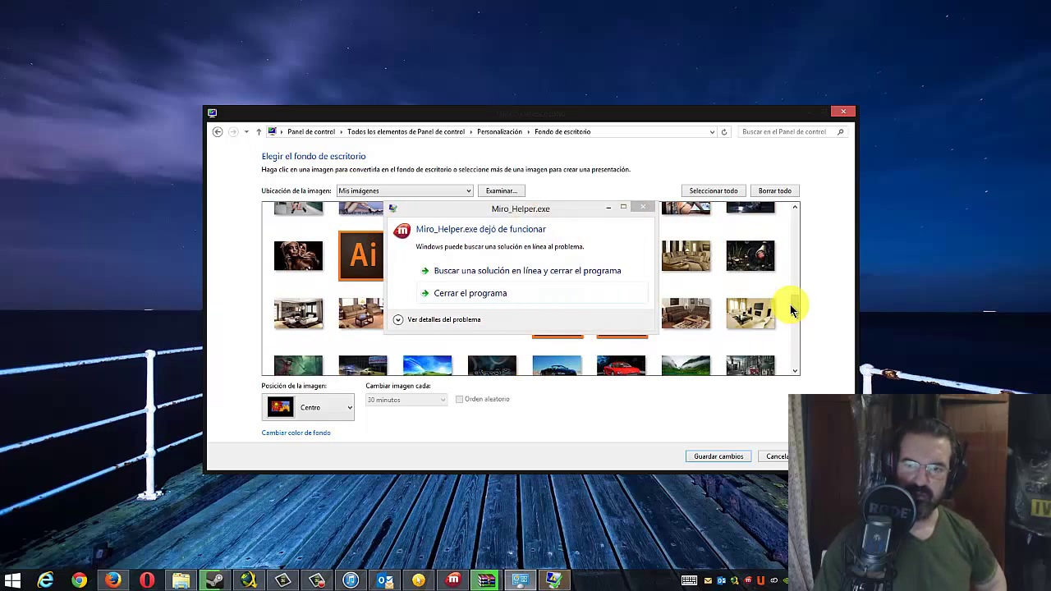
pyautogui.click(642, 207)
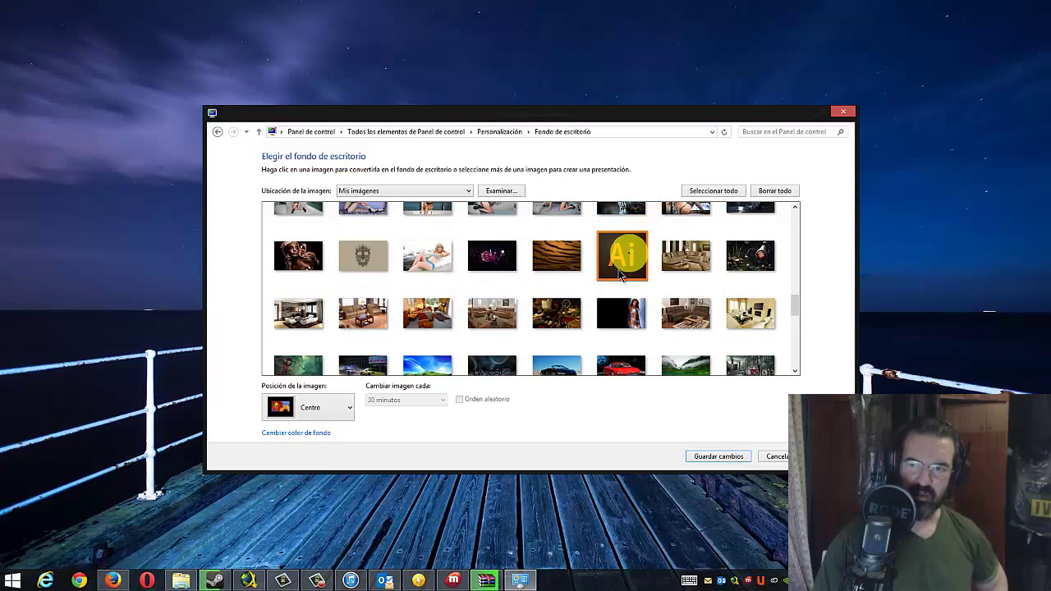
pyautogui.scroll(2, 579, 312)
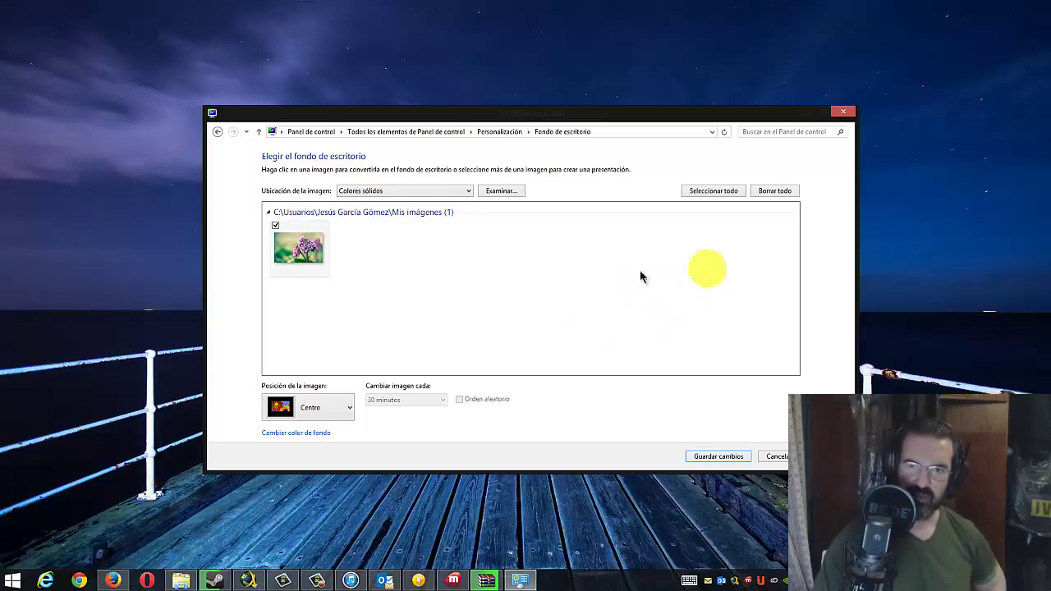
# - Look through other wallpaper image locations and set the location back to Mis imágenes
pyautogui.click(470, 186)
pyautogui.click(460, 201)
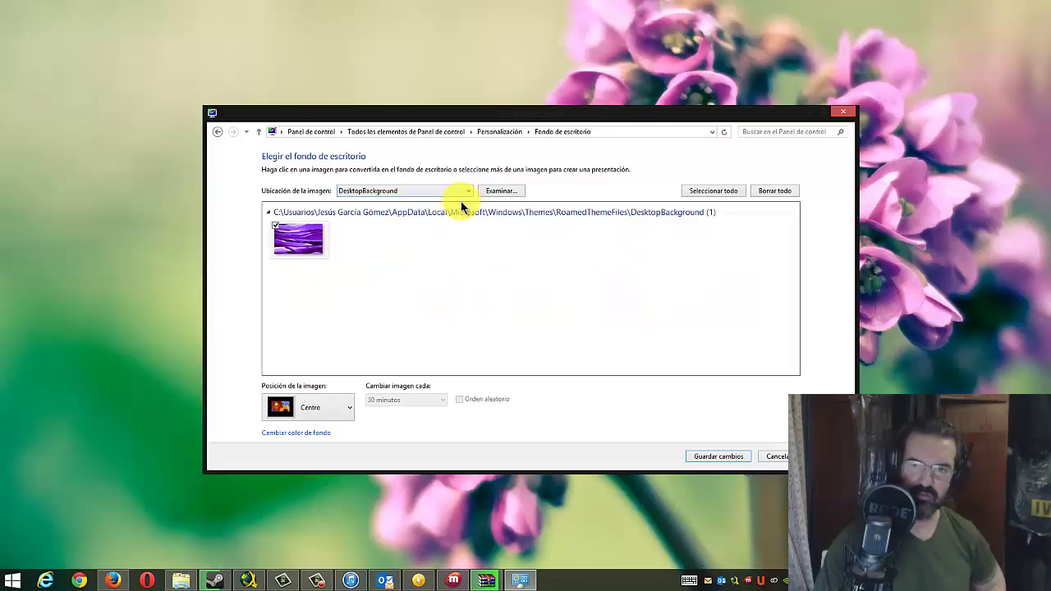
pyautogui.click(469, 189)
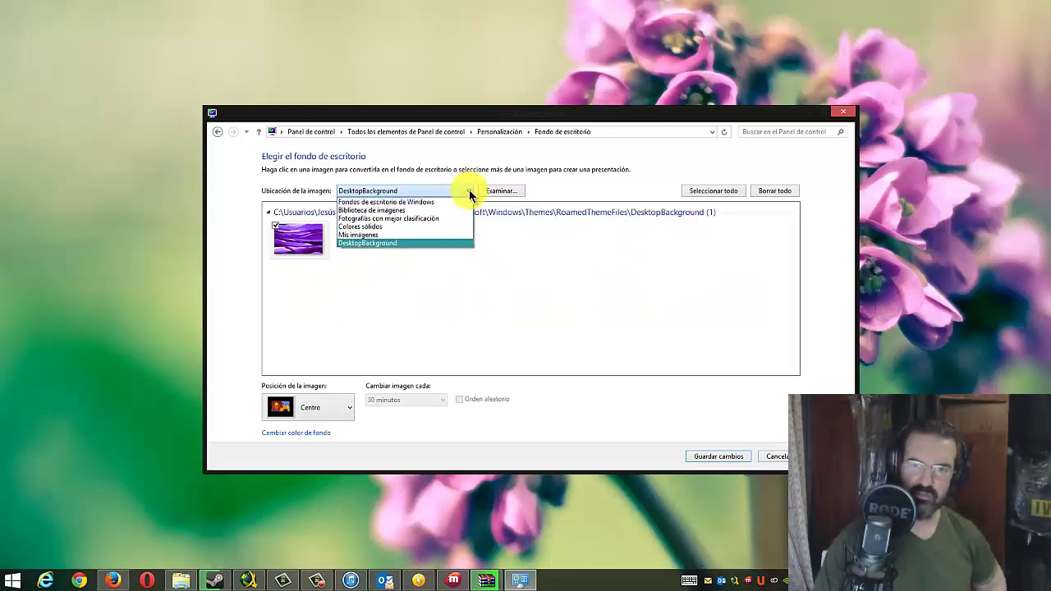
pyautogui.click(462, 237)
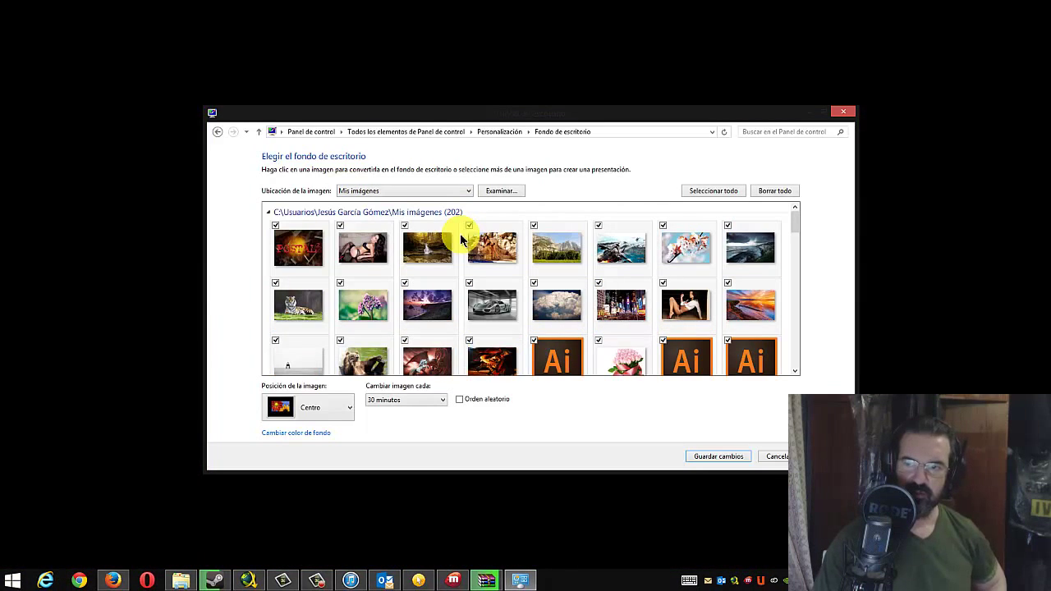
# - Set the purple image from the DesktopBackground location as the wallpaper, save the changes and close the Personalización window
pyautogui.click(470, 194)
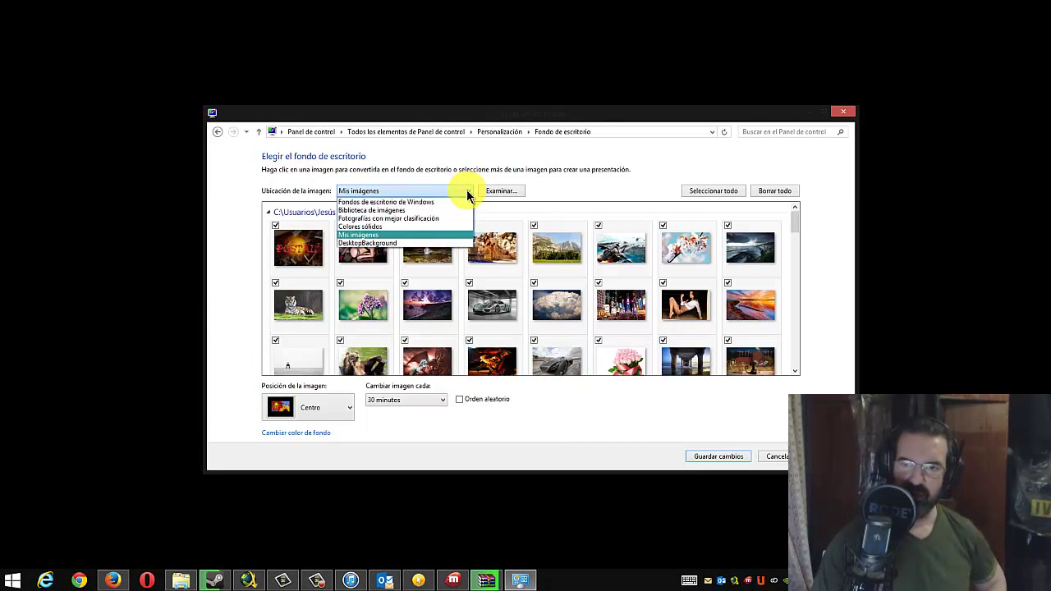
pyautogui.click(456, 247)
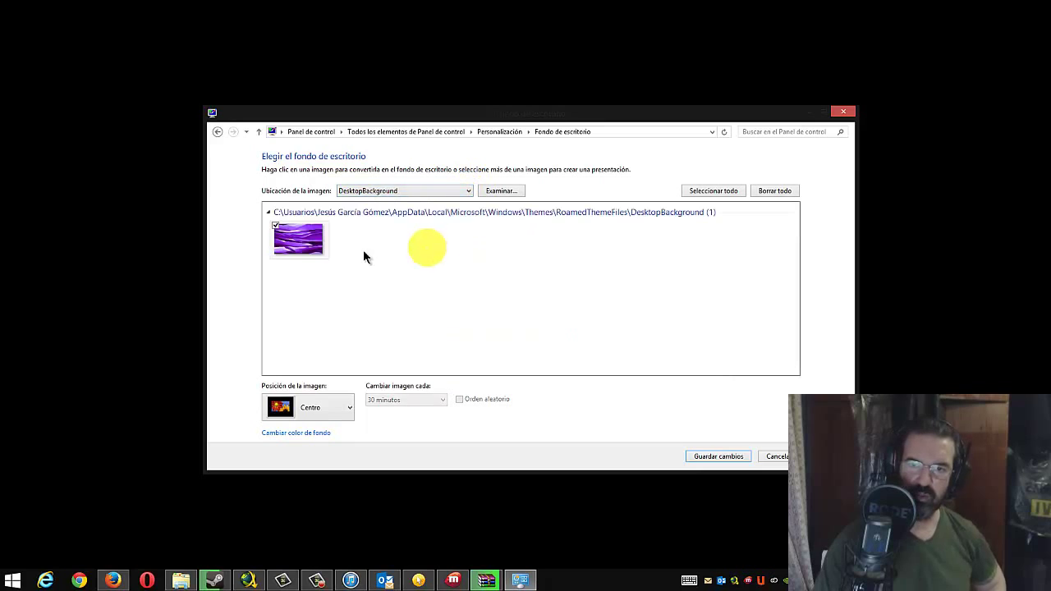
pyautogui.click(295, 242)
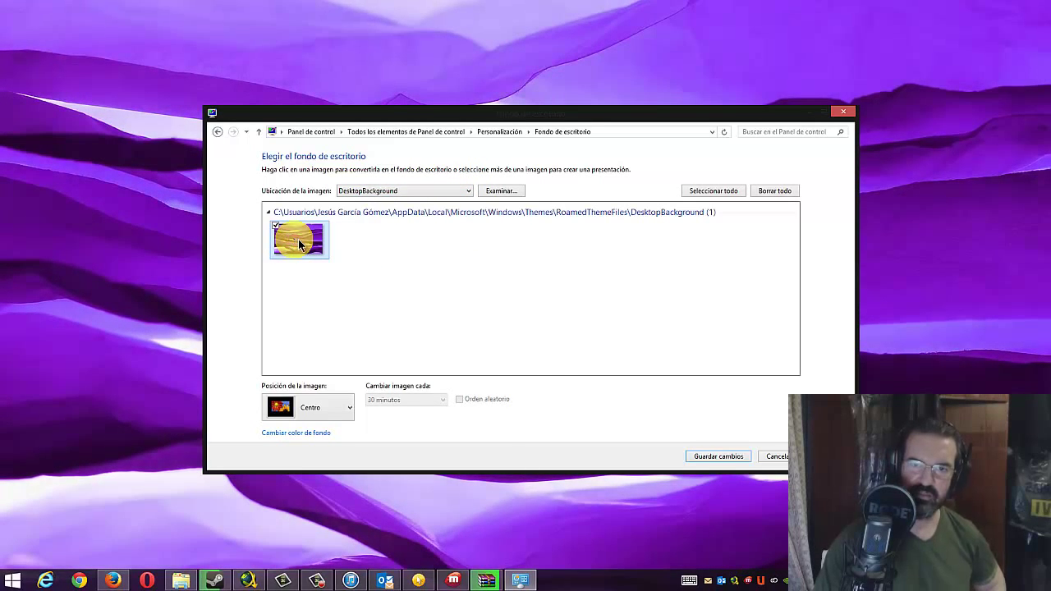
pyautogui.click(717, 457)
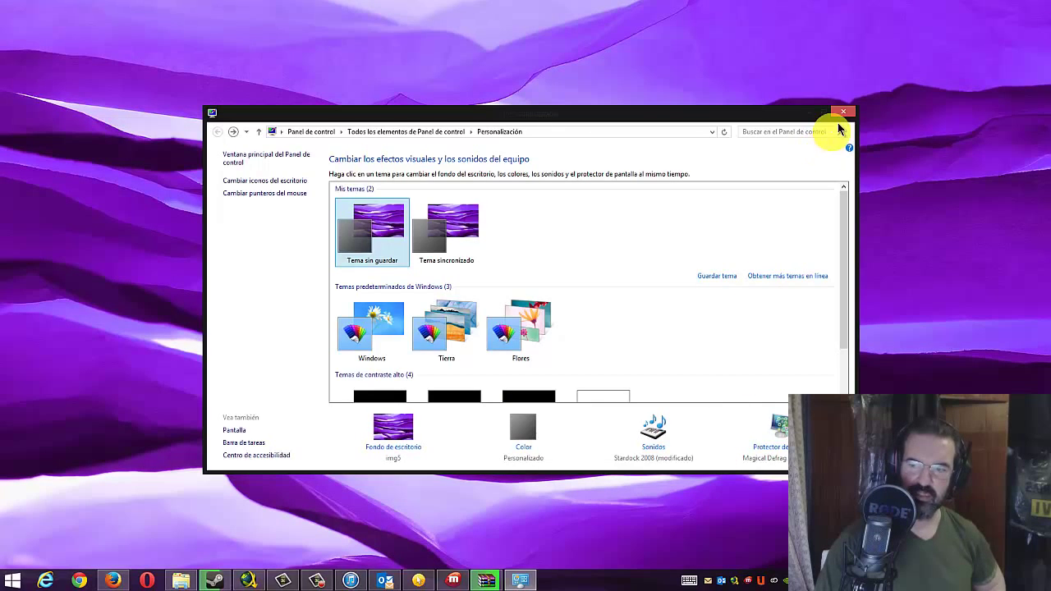
pyautogui.click(843, 111)
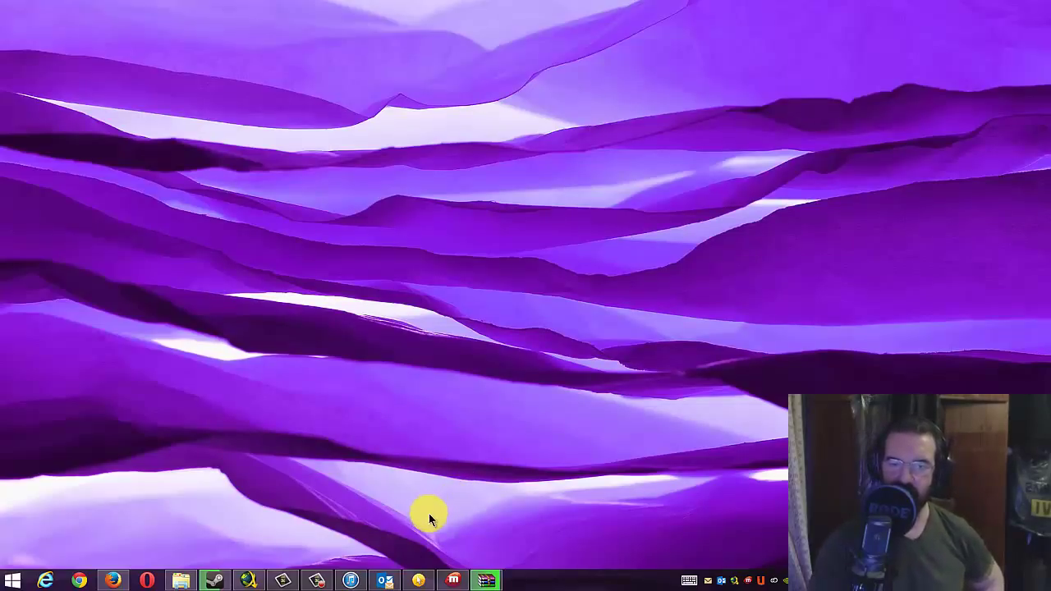
# - Briefly look at the Start menu's program list, close it and dismiss the Miro_Helper.exe error
pyautogui.click(13, 580)
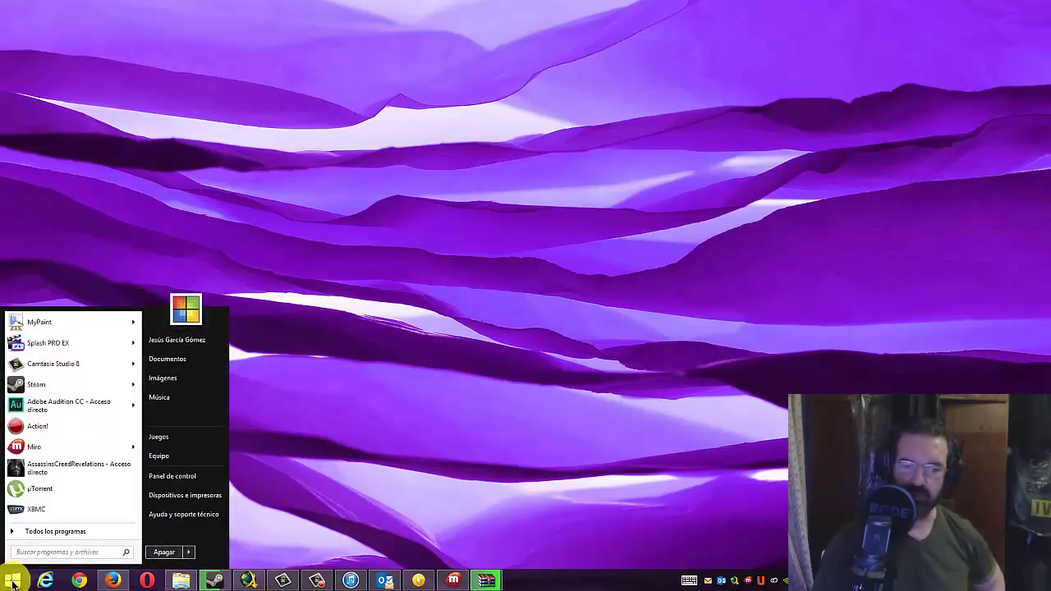
pyautogui.click(13, 582)
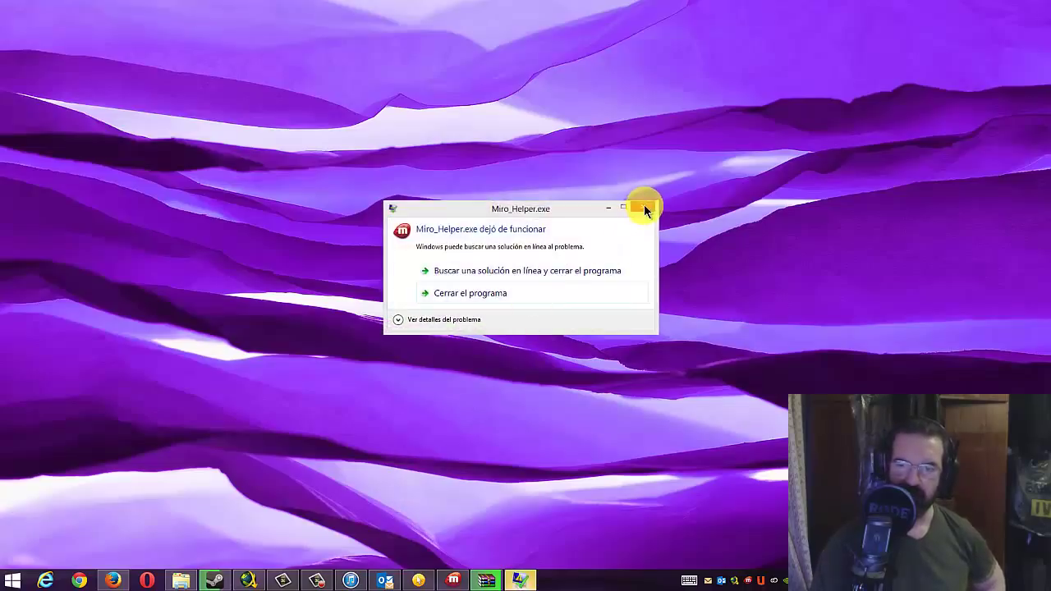
pyautogui.click(645, 208)
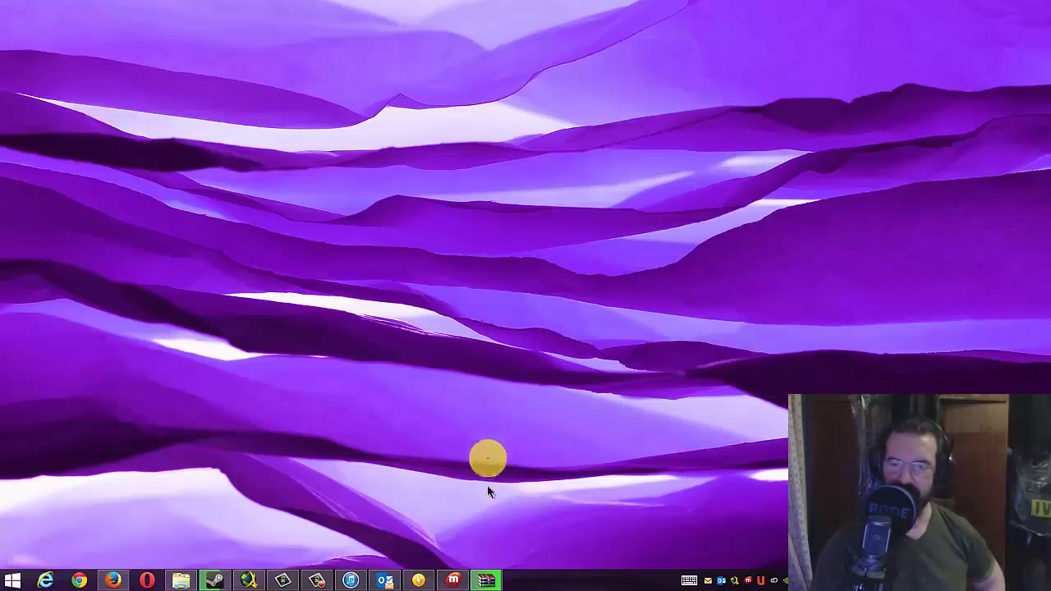
# - Bring up the WinRAR extraction progress window, check how far it has got, and go to the Inicio screen
pyautogui.click(488, 579)
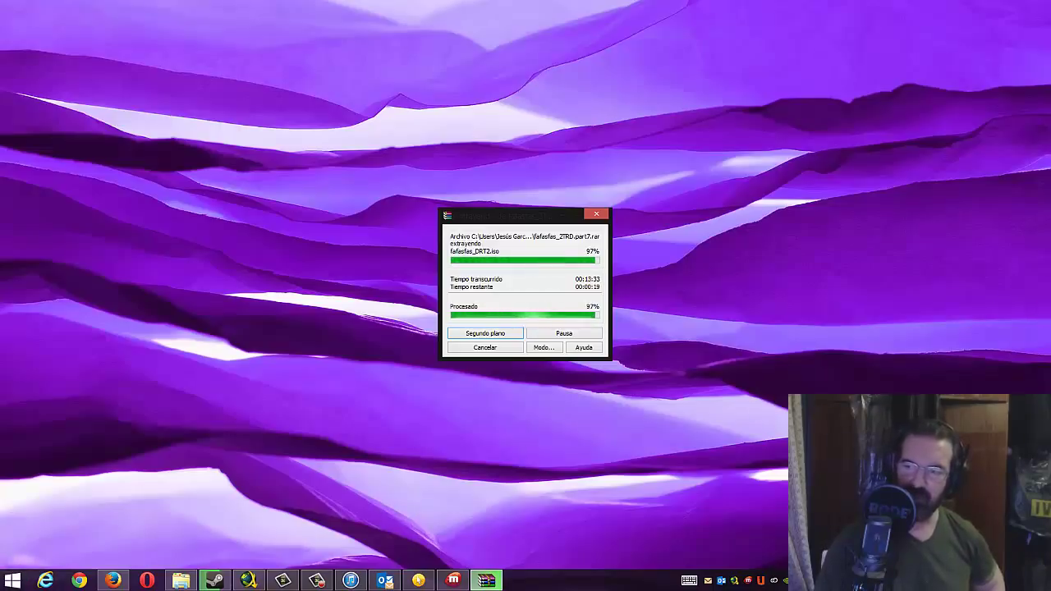
pyautogui.moveTo(1050, 296)
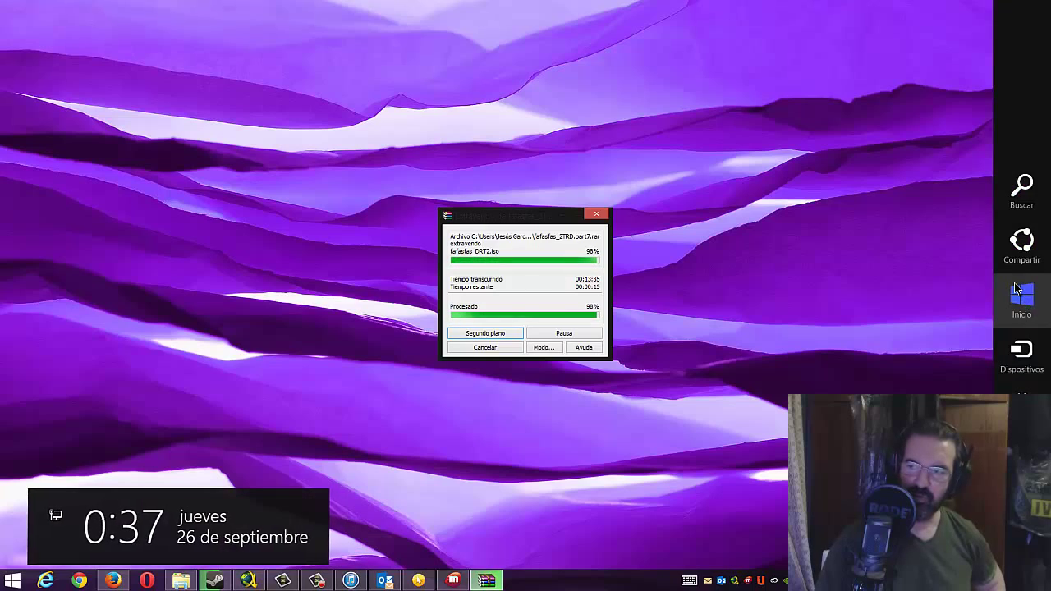
pyautogui.click(1023, 302)
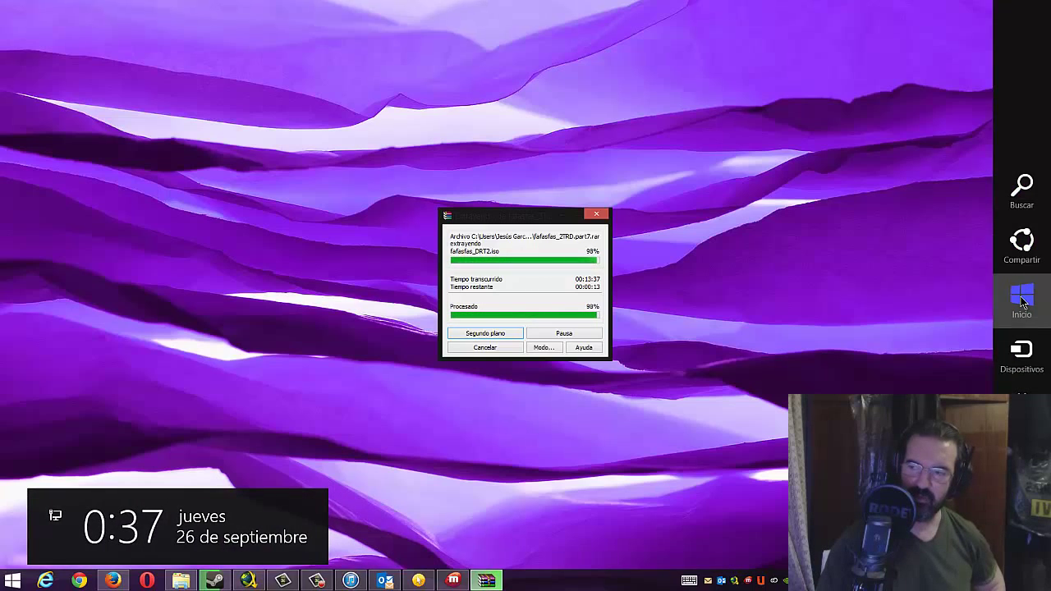
pyautogui.press('super')
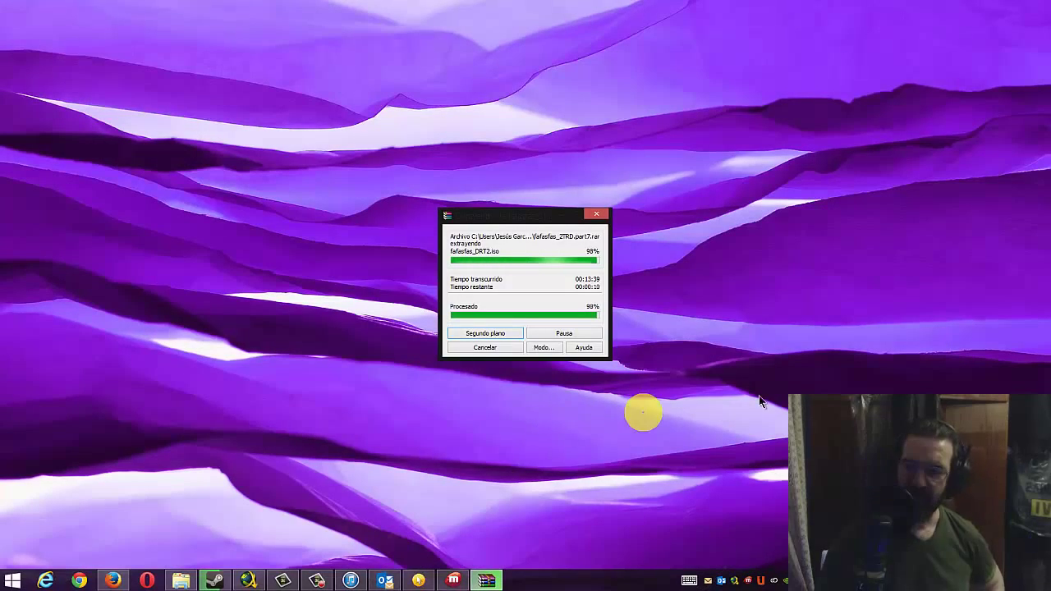
pyautogui.moveTo(1050, 590)
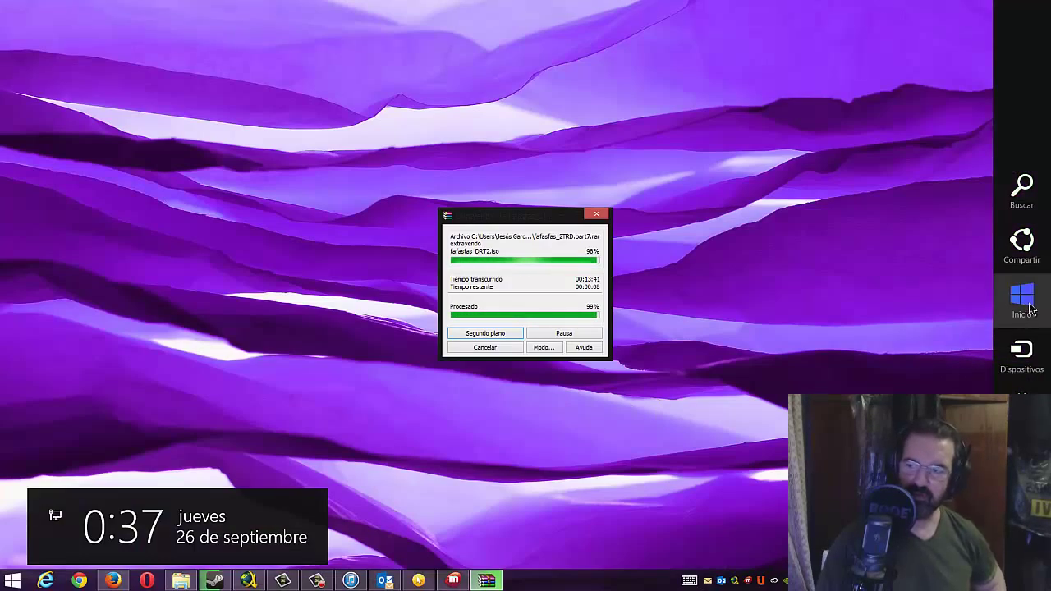
pyautogui.click(1023, 295)
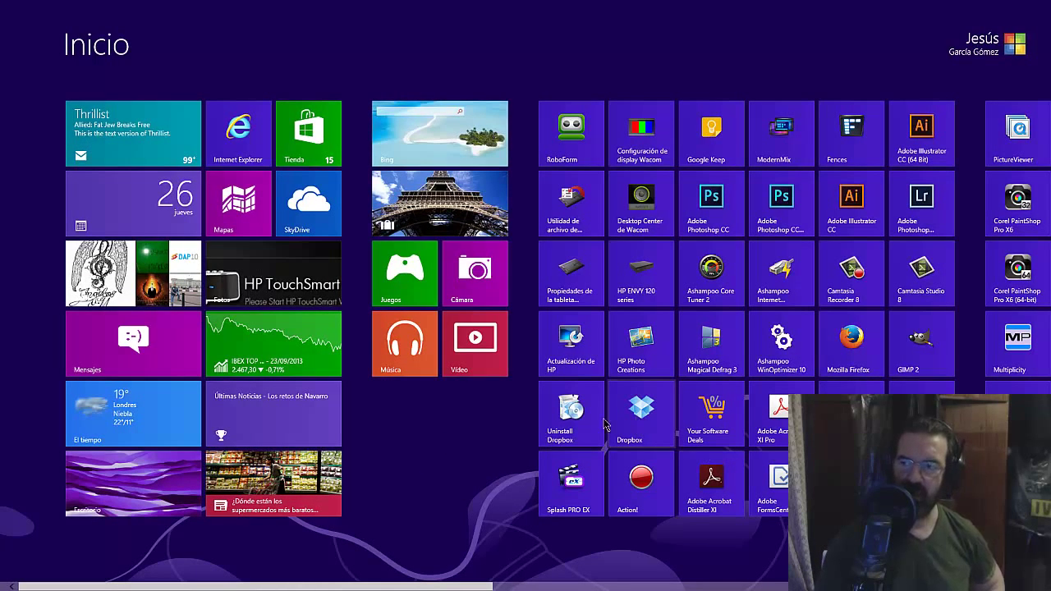
# - Look through the Inicio screen's app tiles and return to the desktop, dismissing the Miro_Helper.exe error
pyautogui.scroll(-5, 605, 425)
pyautogui.scroll(-4, 468, 440)
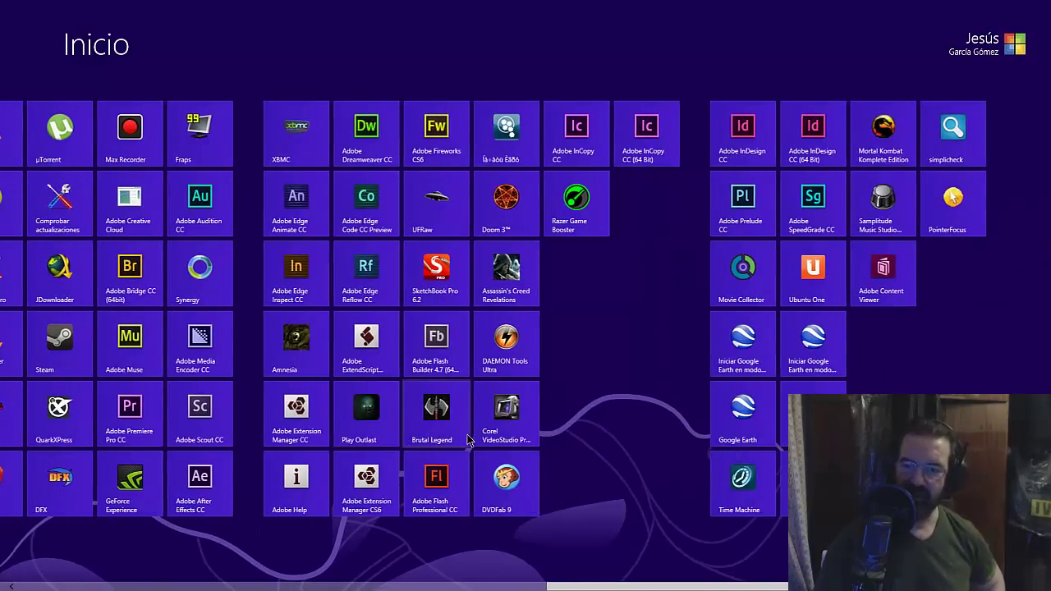
pyautogui.scroll(5, 468, 440)
pyautogui.hscroll(-3, 468, 439)
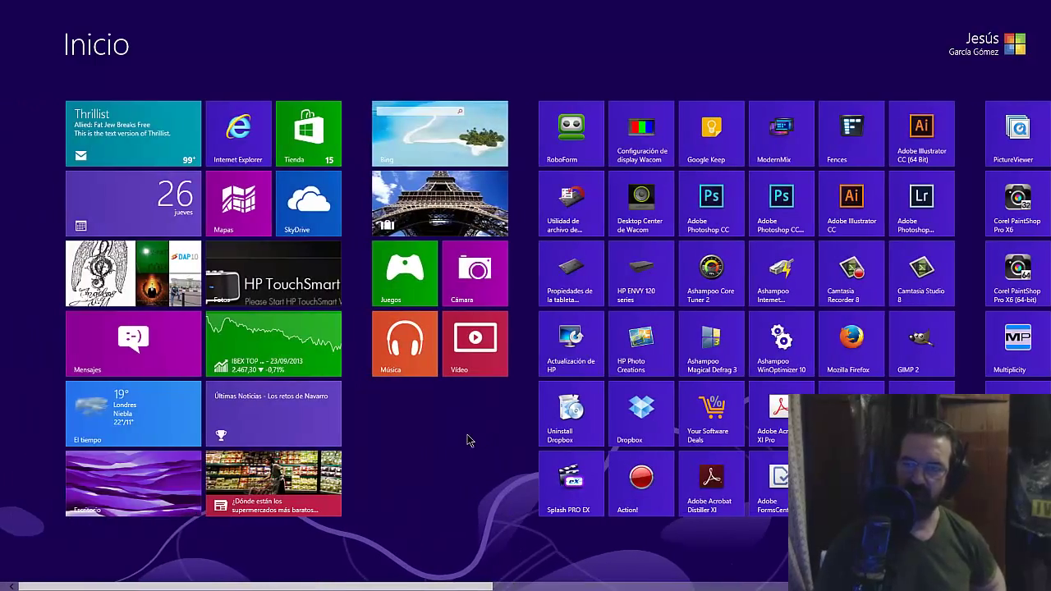
pyautogui.click(141, 493)
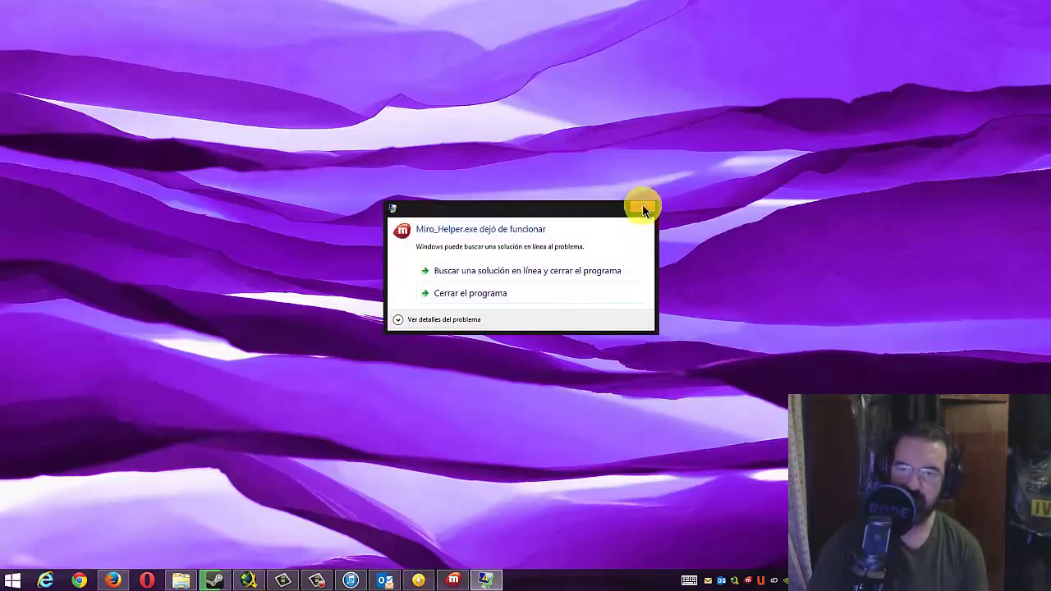
pyautogui.click(646, 211)
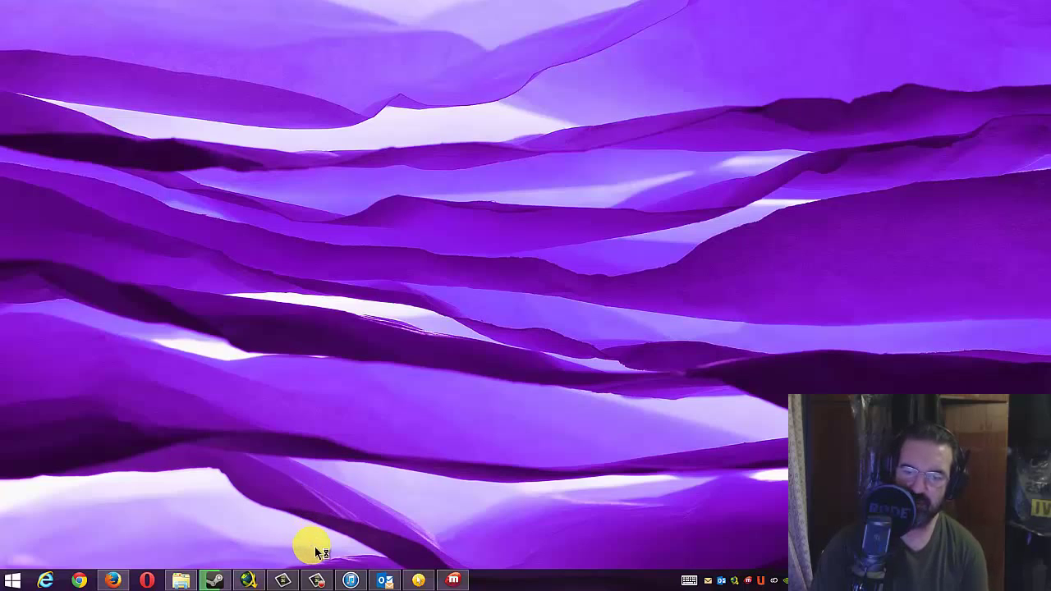
# - Open the fafasfas_2TRD folder in Descargas and mount the fafasfas_DRT2 disc image
pyautogui.click(181, 581)
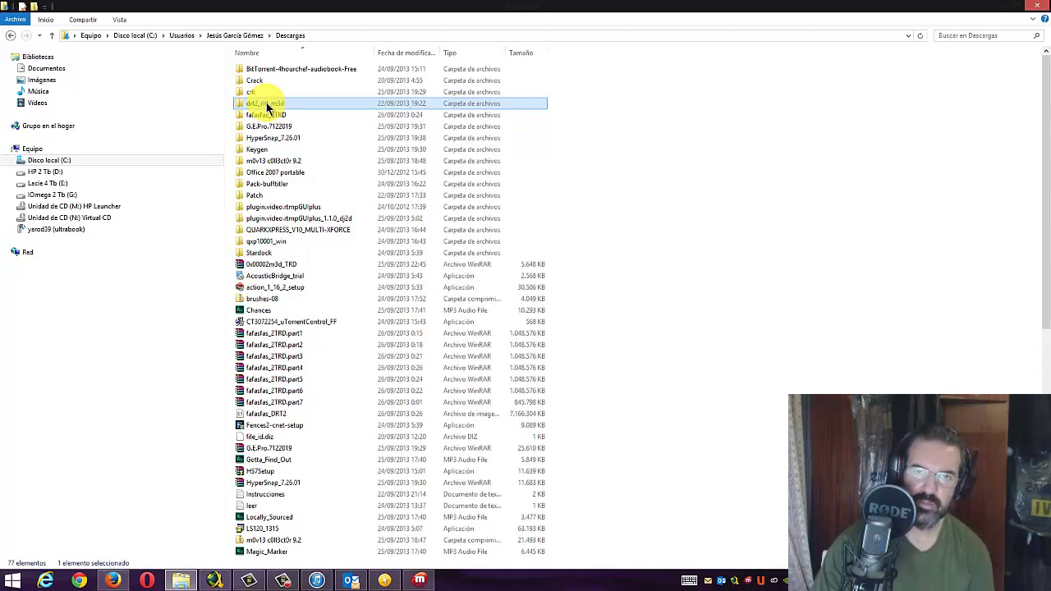
pyautogui.doubleClick(266, 114)
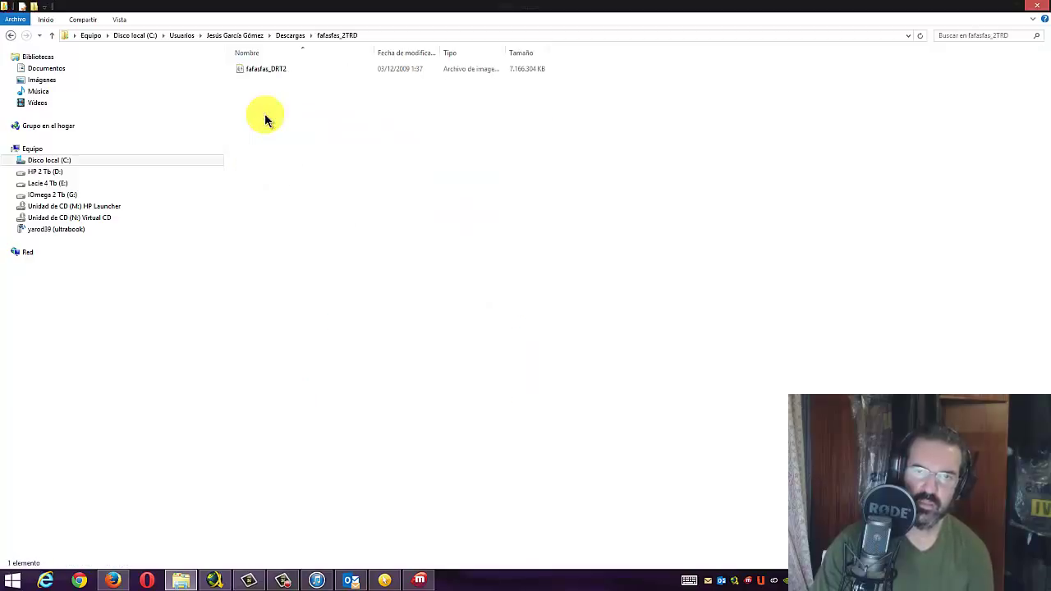
pyautogui.click(262, 70)
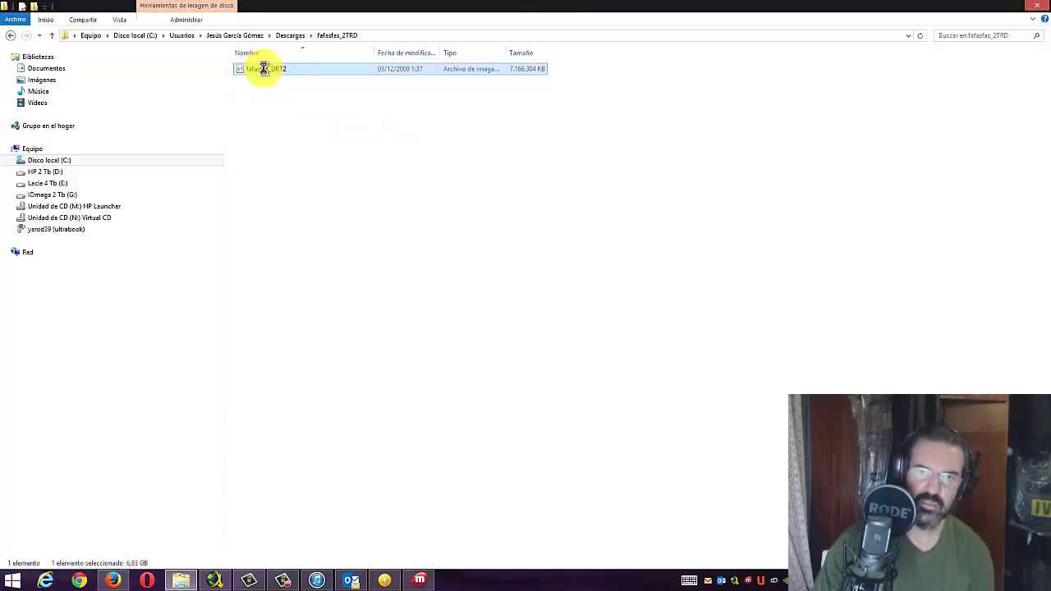
pyautogui.rightClick(263, 72)
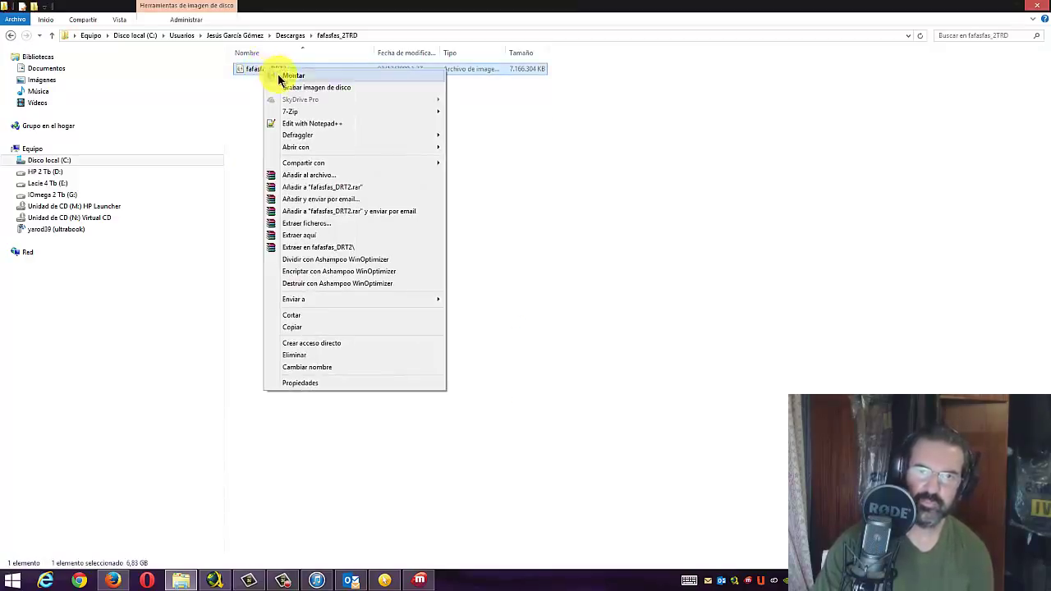
pyautogui.click(279, 76)
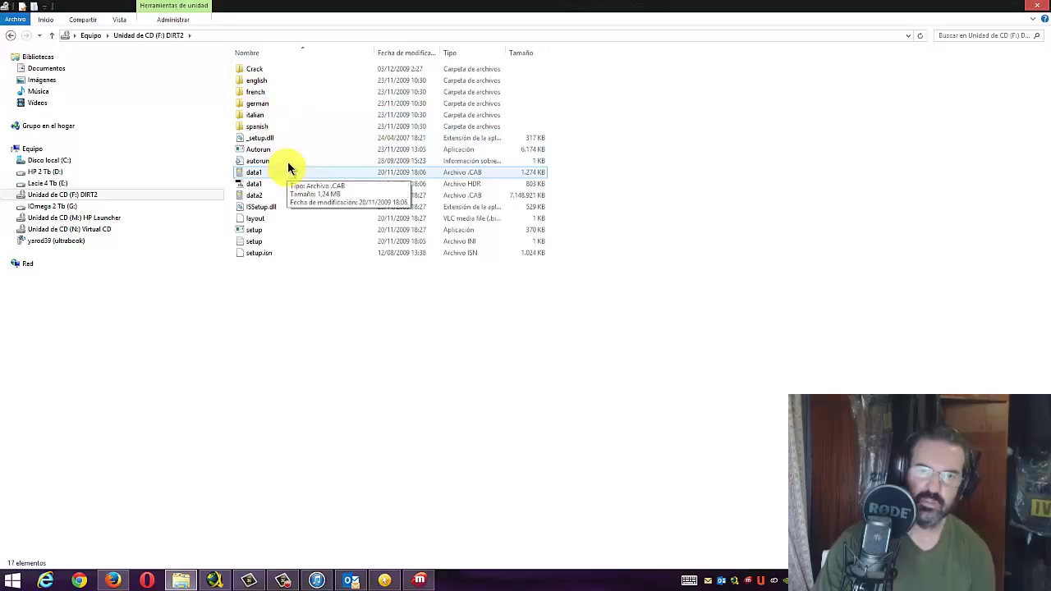
# - Run the setup application from the mounted DIRT2 drive with Español as the installation language, dismissing the Miro_Helper.exe error
pyautogui.doubleClick(293, 231)
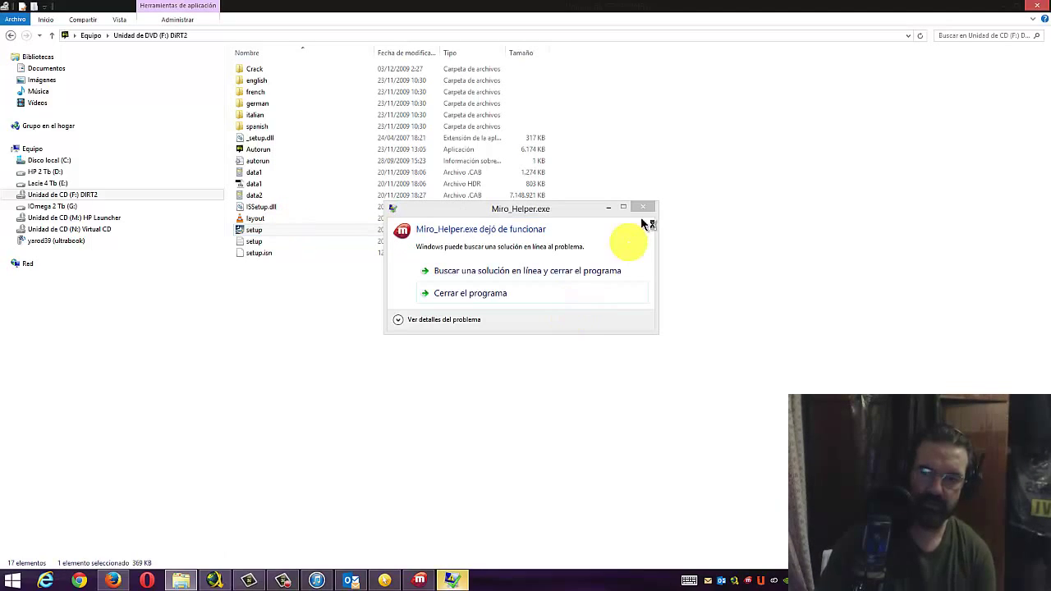
pyautogui.click(644, 208)
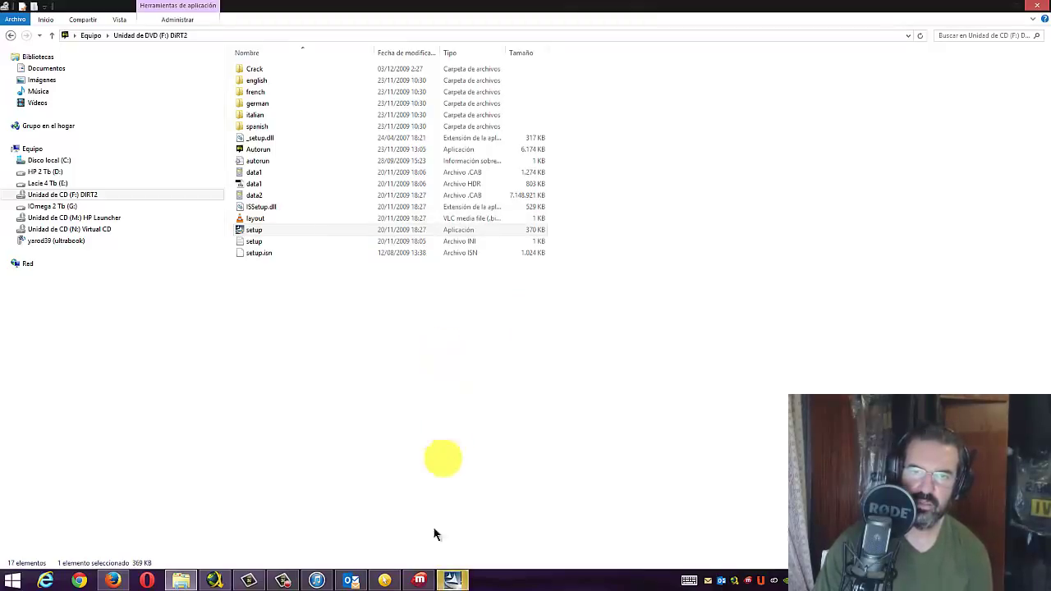
pyautogui.click(453, 581)
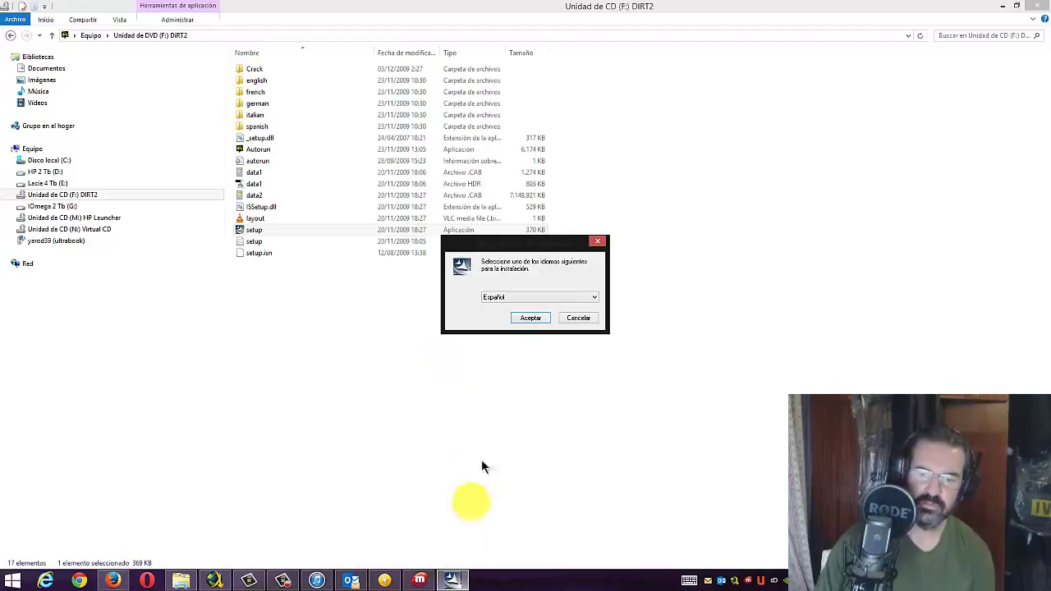
pyautogui.click(531, 319)
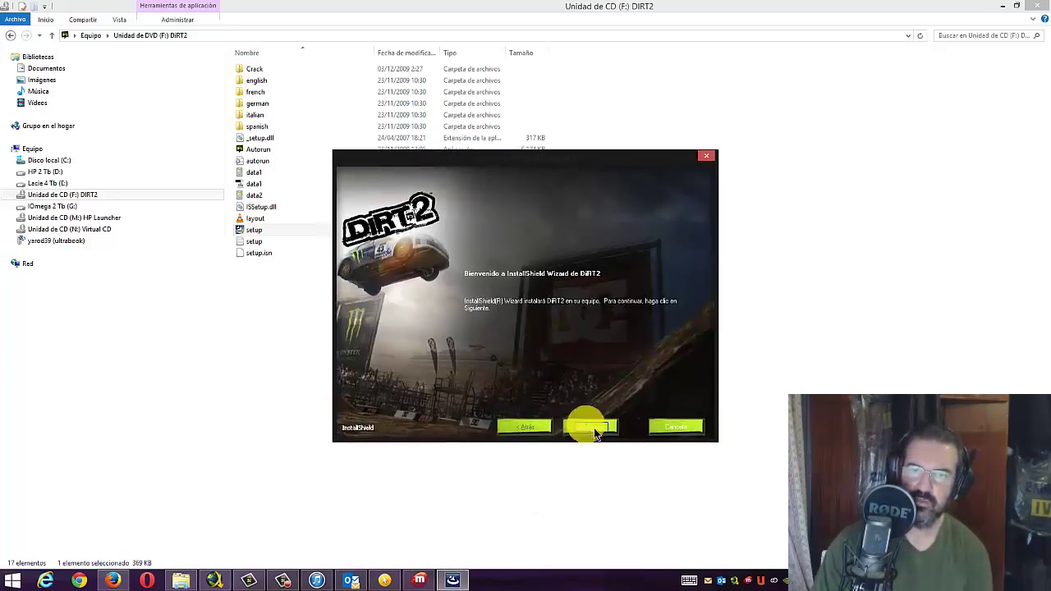
# - Accept the DiRT2 licence agreement and start the installation with the Típica type
pyautogui.click(593, 428)
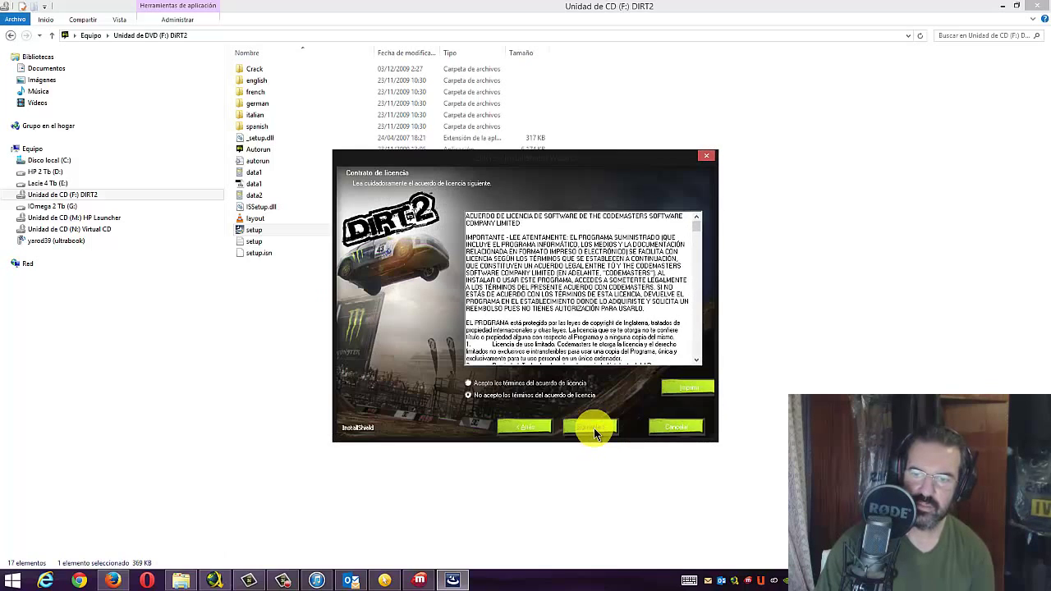
pyautogui.click(535, 382)
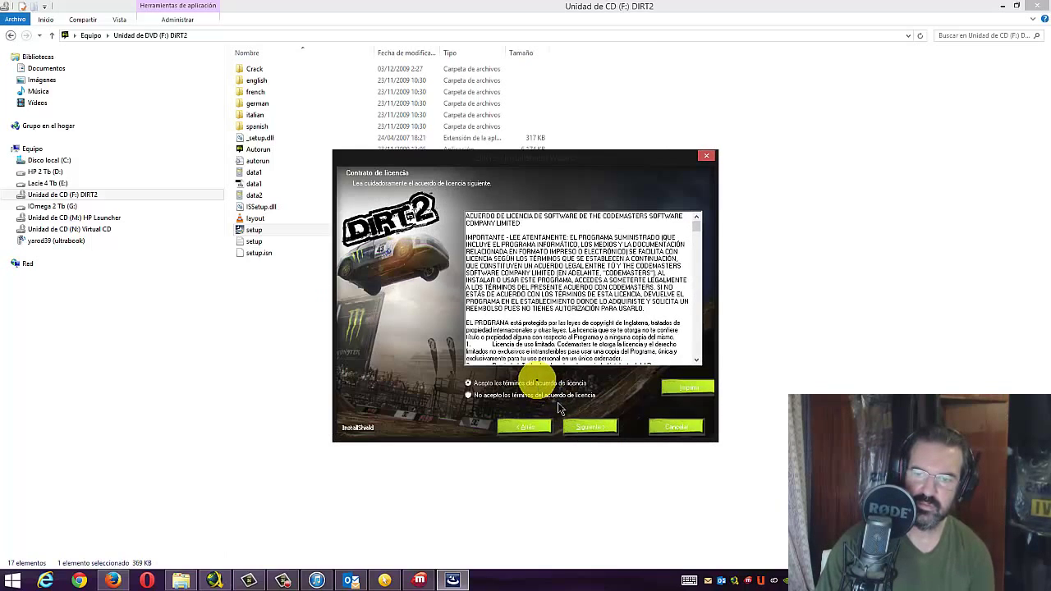
pyautogui.click(588, 433)
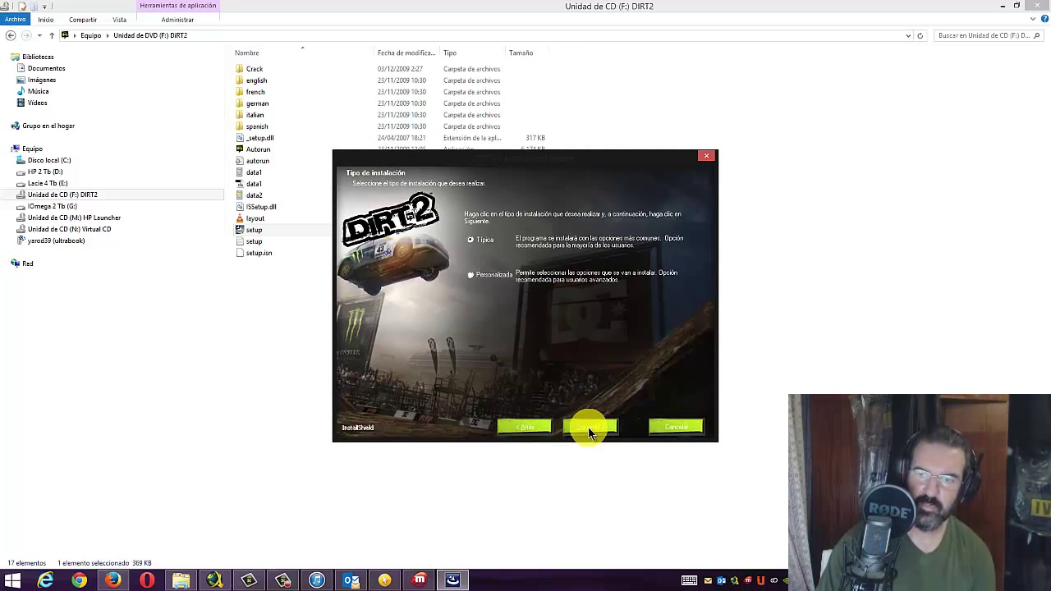
pyautogui.click(588, 426)
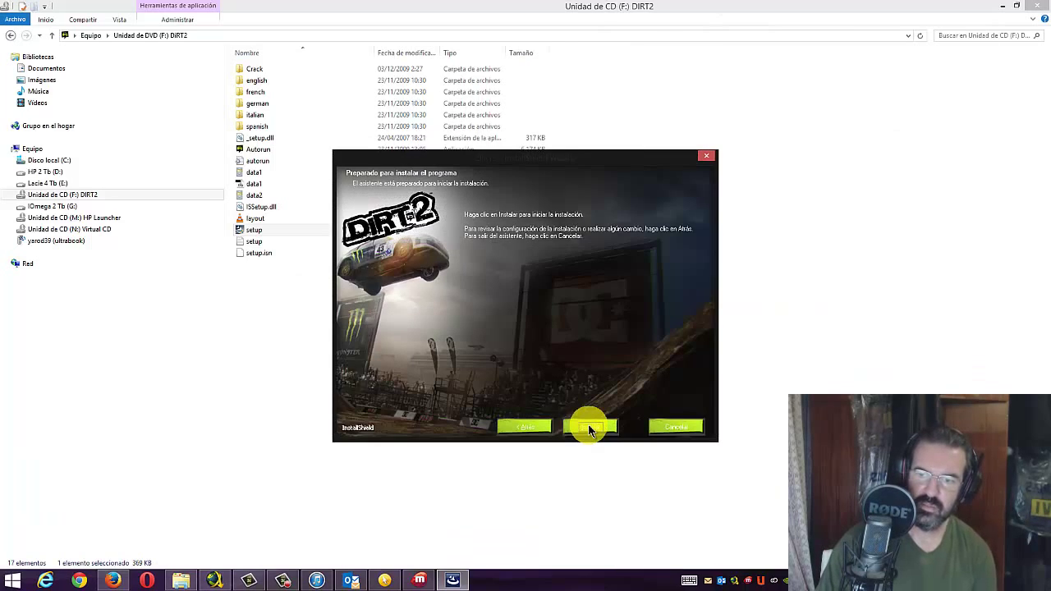
pyautogui.click(588, 426)
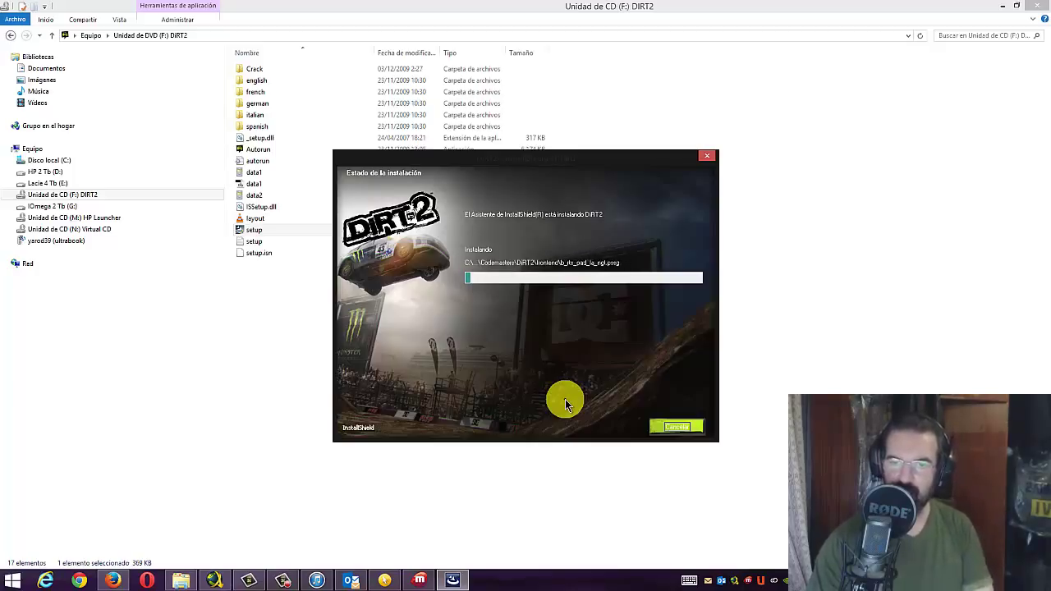
# - Switch to Firefox and examine the Dirt2 page's screenshots, system requirements and download links, dismissing the Miro_Helper.exe error
pyautogui.click(115, 579)
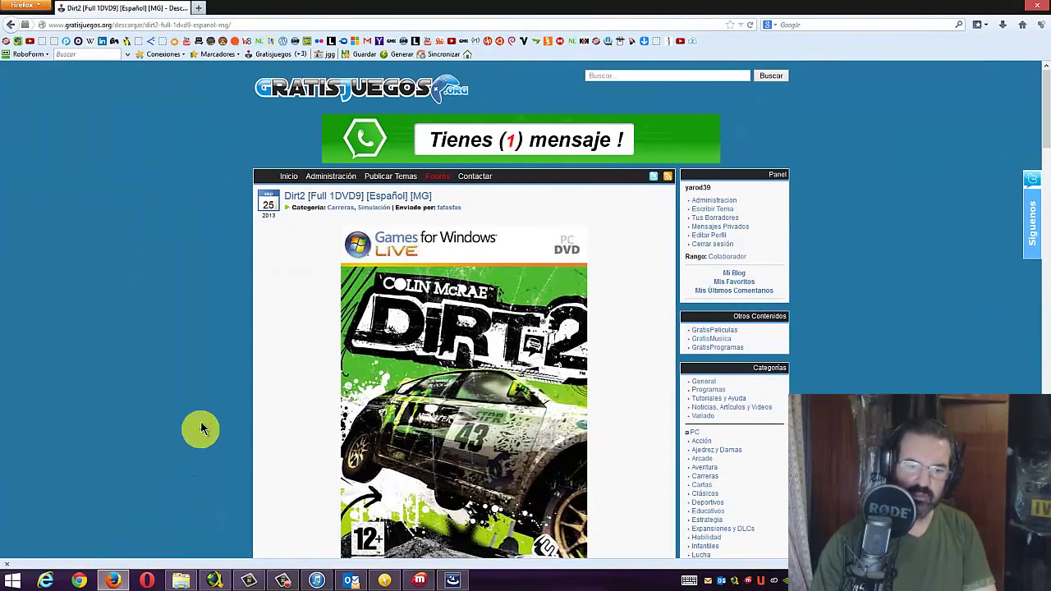
pyautogui.scroll(-3, 205, 406)
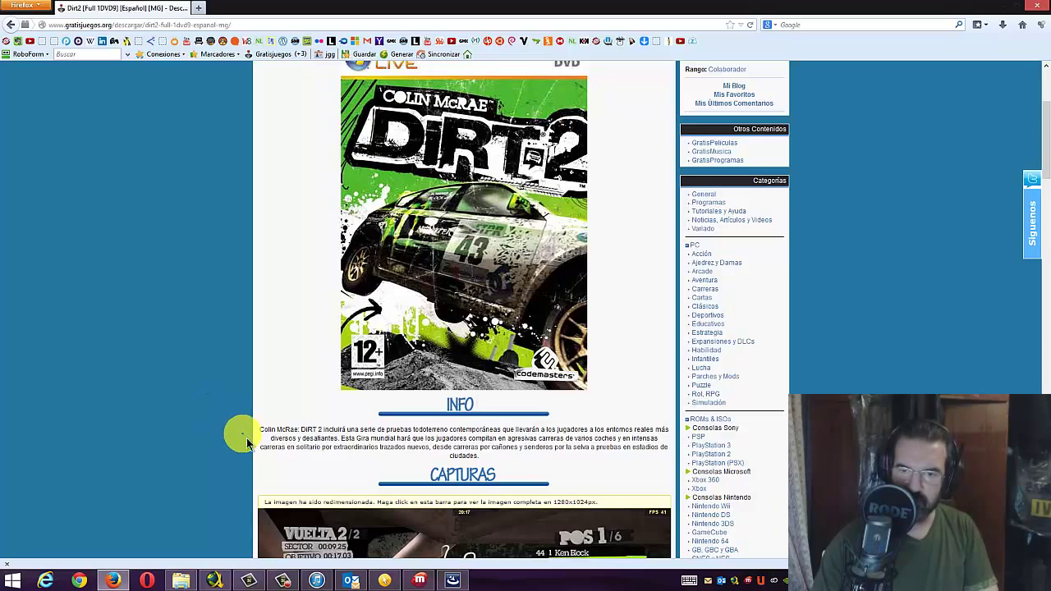
pyautogui.scroll(-5, 248, 437)
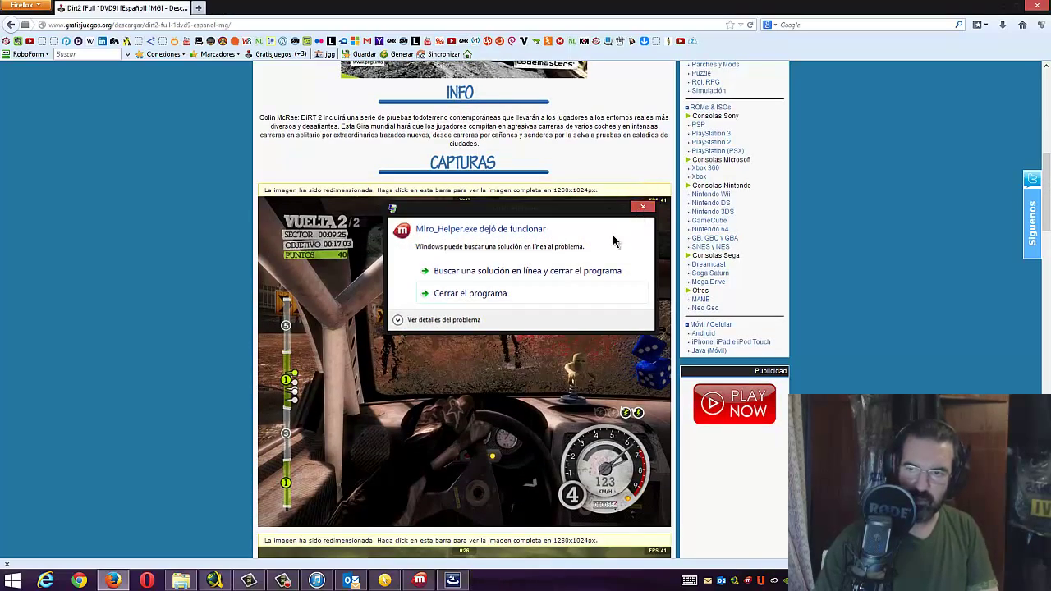
pyautogui.click(642, 211)
pyautogui.scroll(-9, 441, 364)
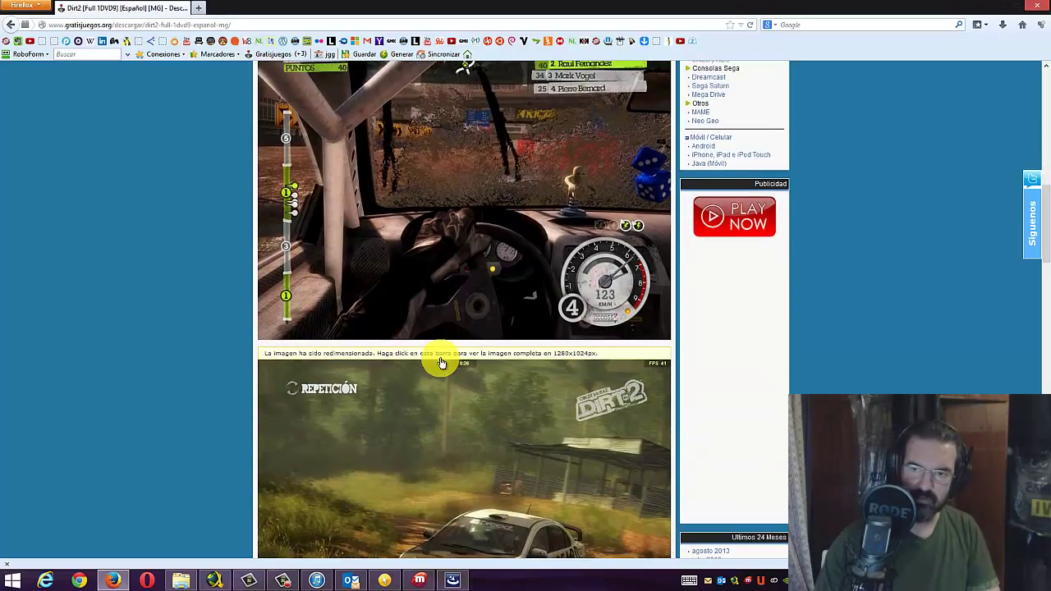
pyautogui.scroll(-10, 441, 364)
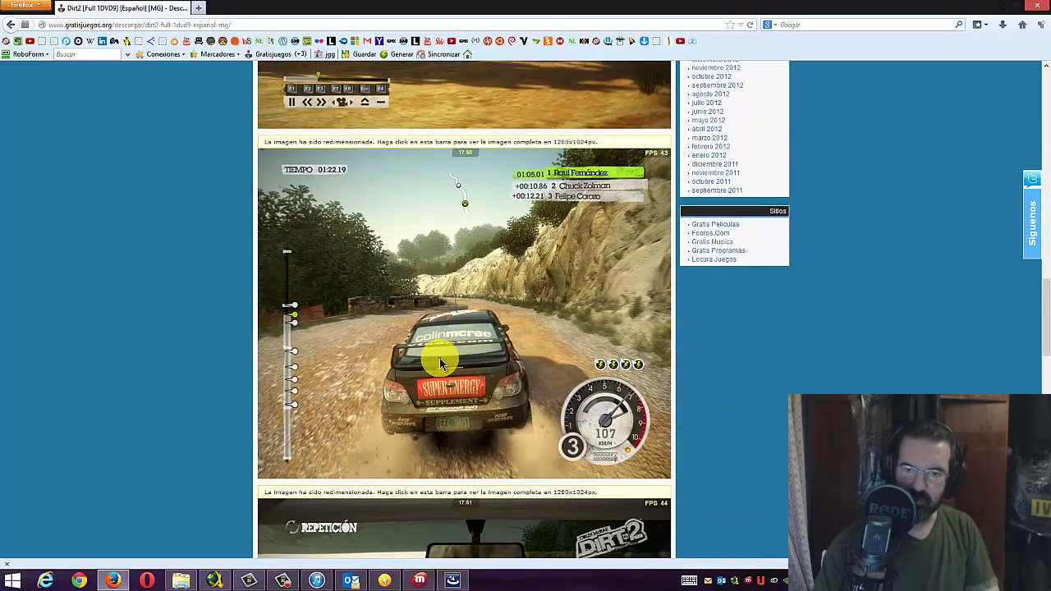
pyautogui.scroll(-3, 441, 364)
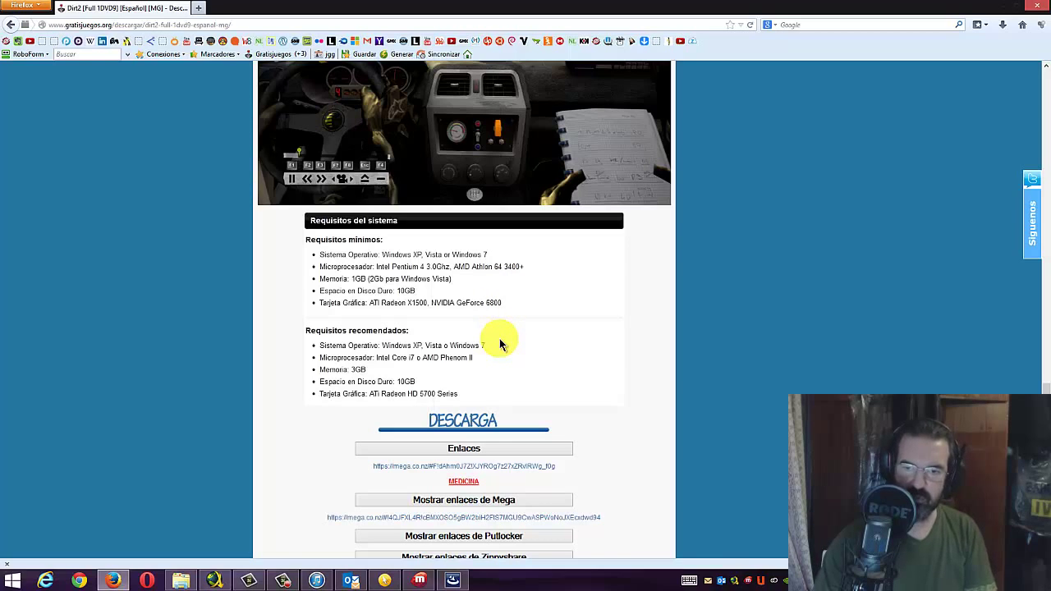
pyautogui.scroll(-4, 501, 344)
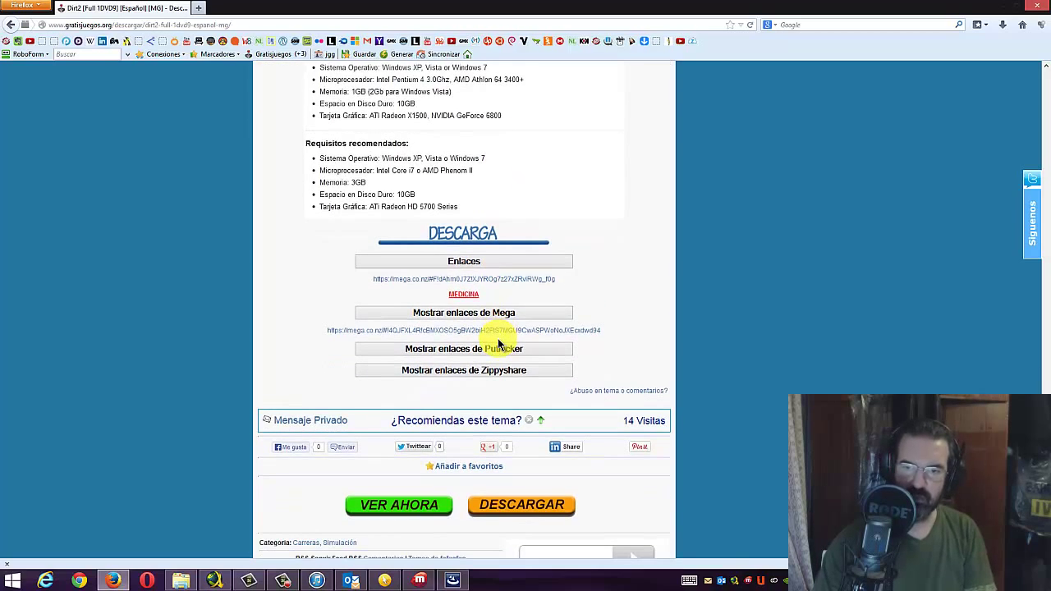
# - Go back over the Dirt2 page up to its title and minimize Firefox to return to the installer
pyautogui.scroll(20, 498, 343)
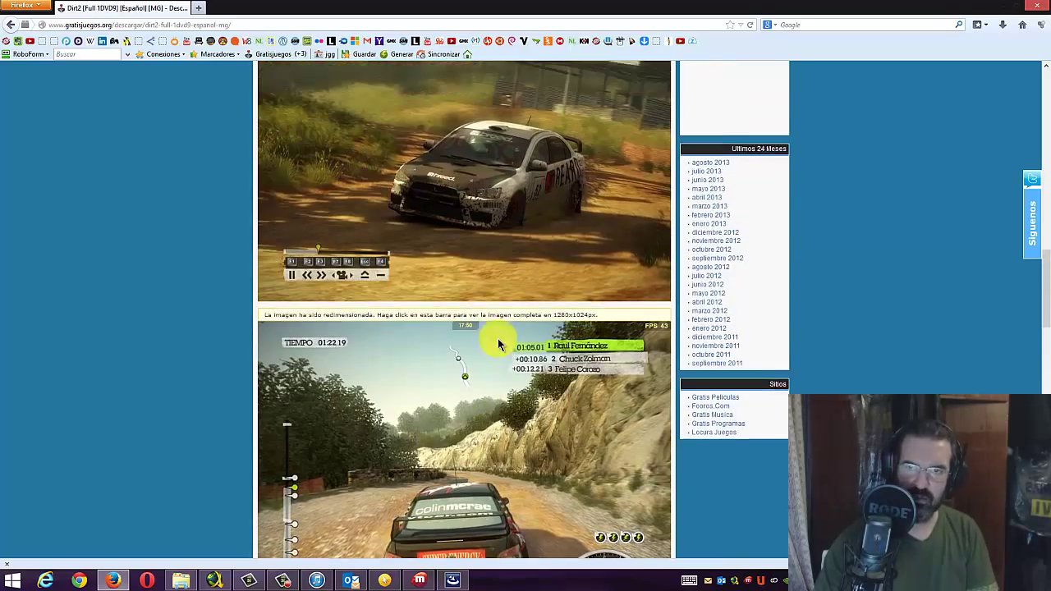
pyautogui.scroll(5, 498, 345)
pyautogui.scroll(12, 498, 345)
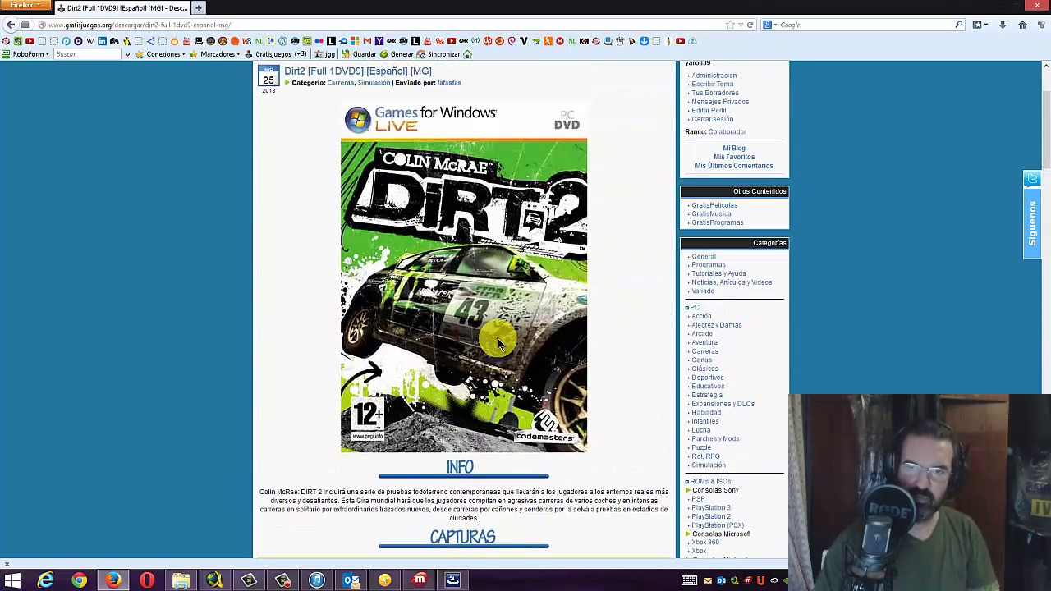
pyautogui.scroll(3, 498, 345)
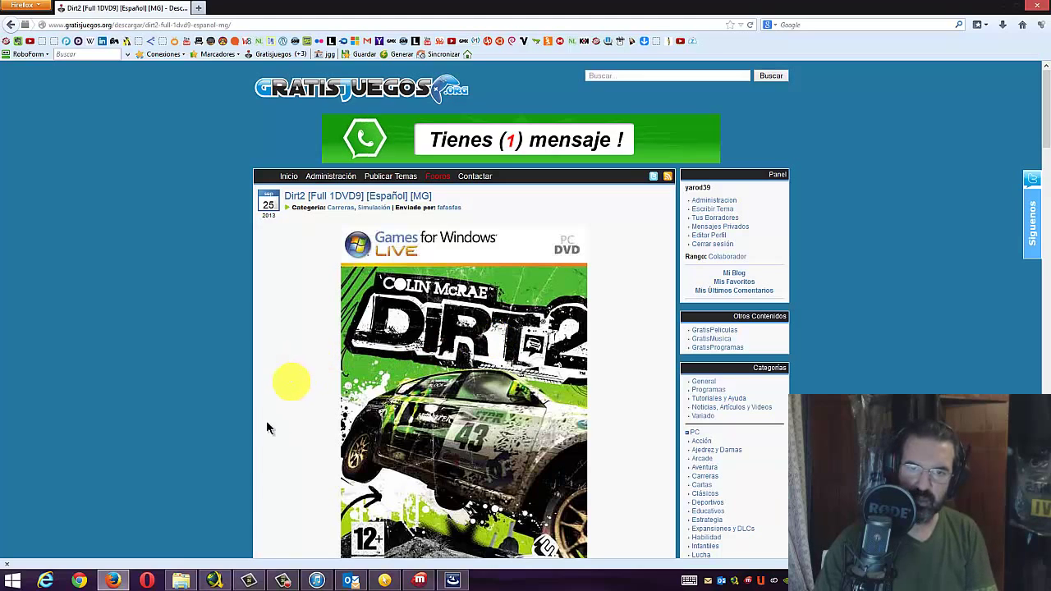
pyautogui.click(113, 581)
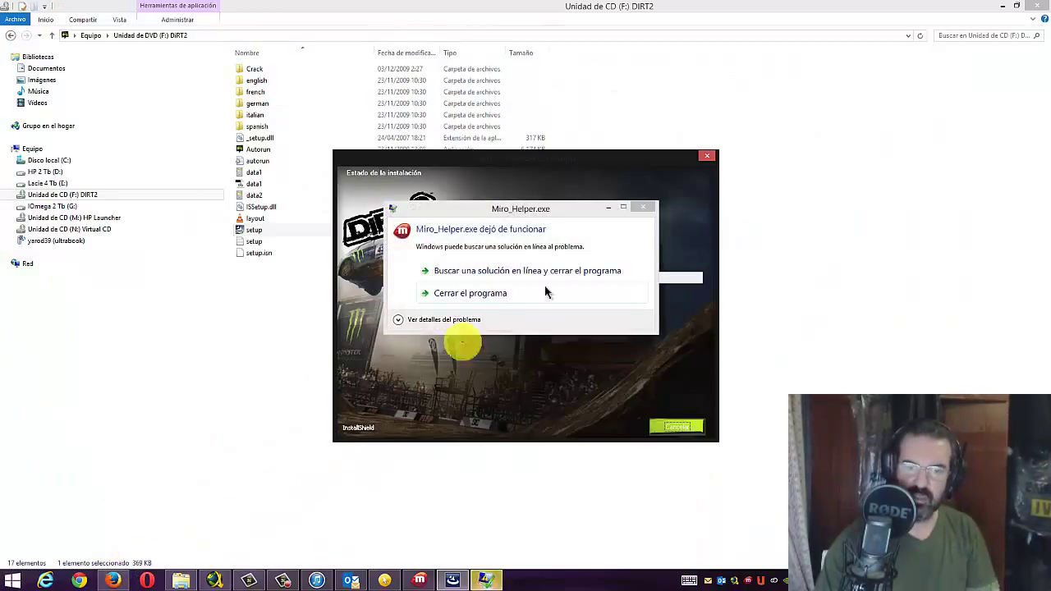
# - Dismiss the Miro_Helper.exe error and minimize the DIRT2 drive window so the installer stands over the desktop
pyautogui.click(644, 209)
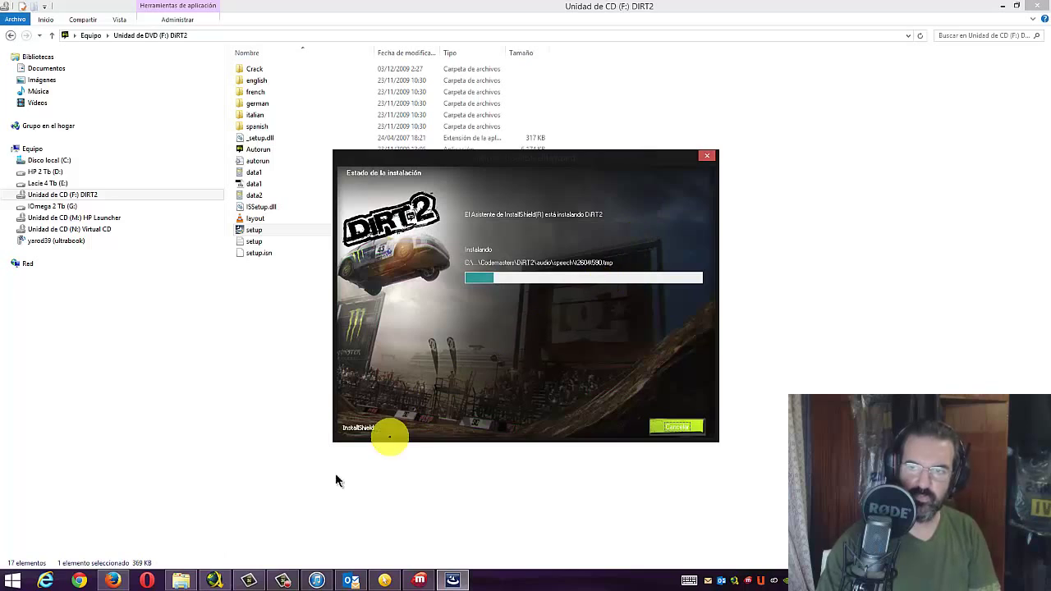
pyautogui.click(178, 580)
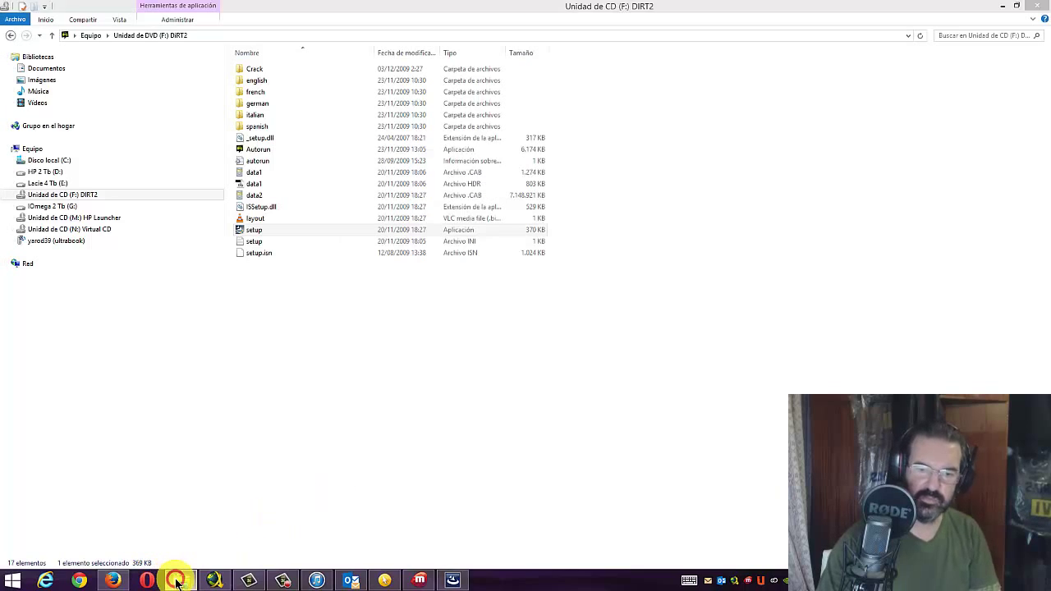
pyautogui.click(178, 580)
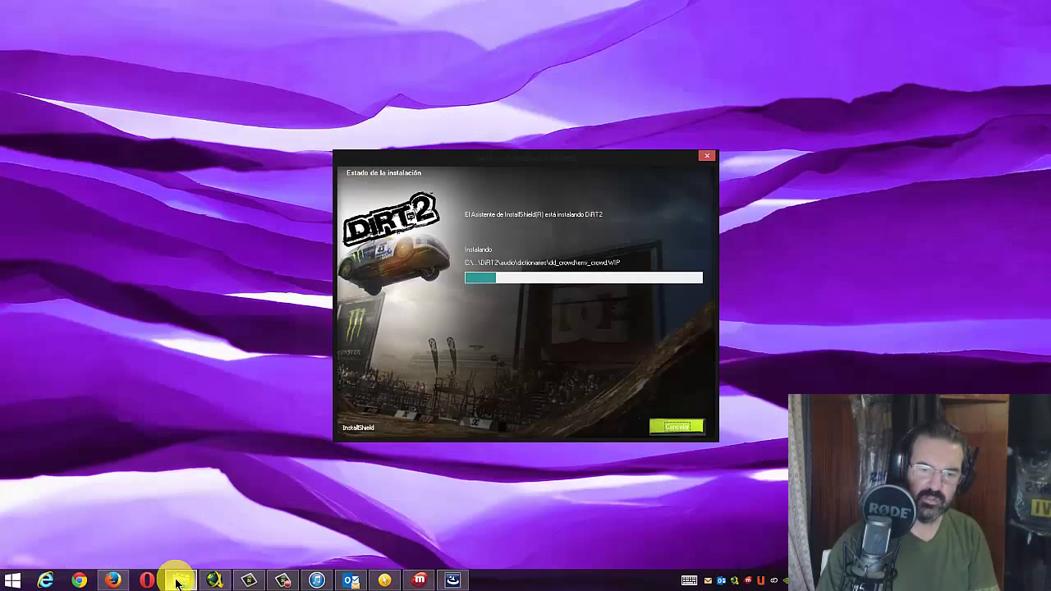
# - Check the video conversion in Miro, return to the installer and close the Miro_Helper.exe error
pyautogui.click(419, 581)
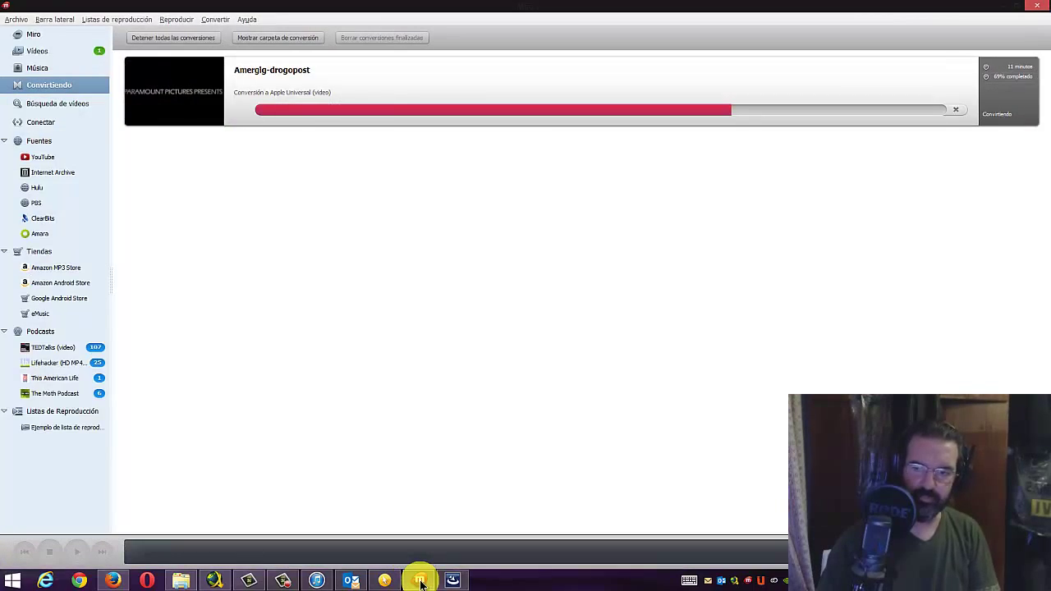
pyautogui.click(419, 581)
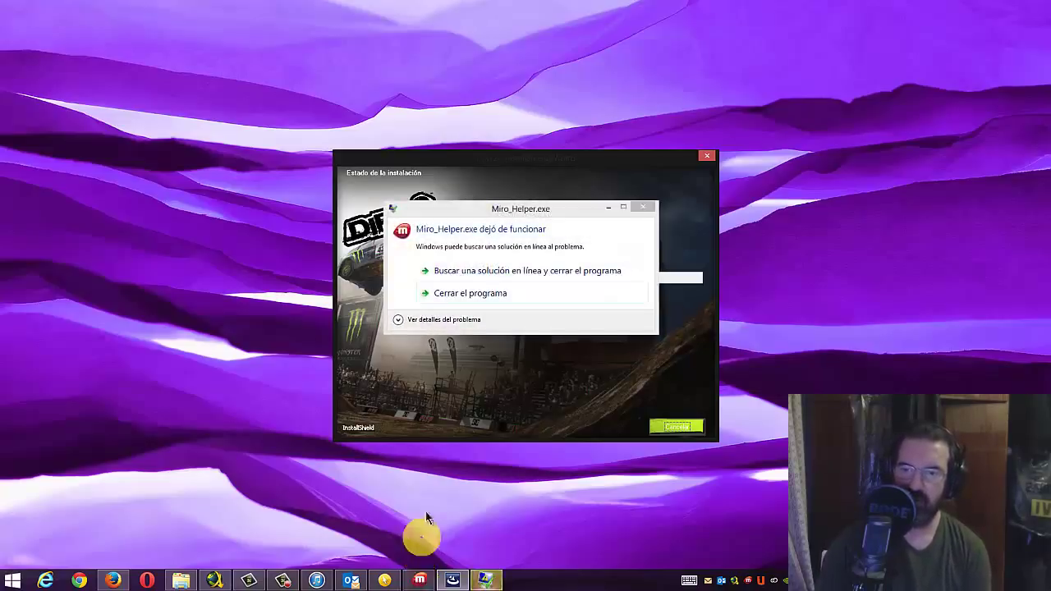
pyautogui.click(460, 293)
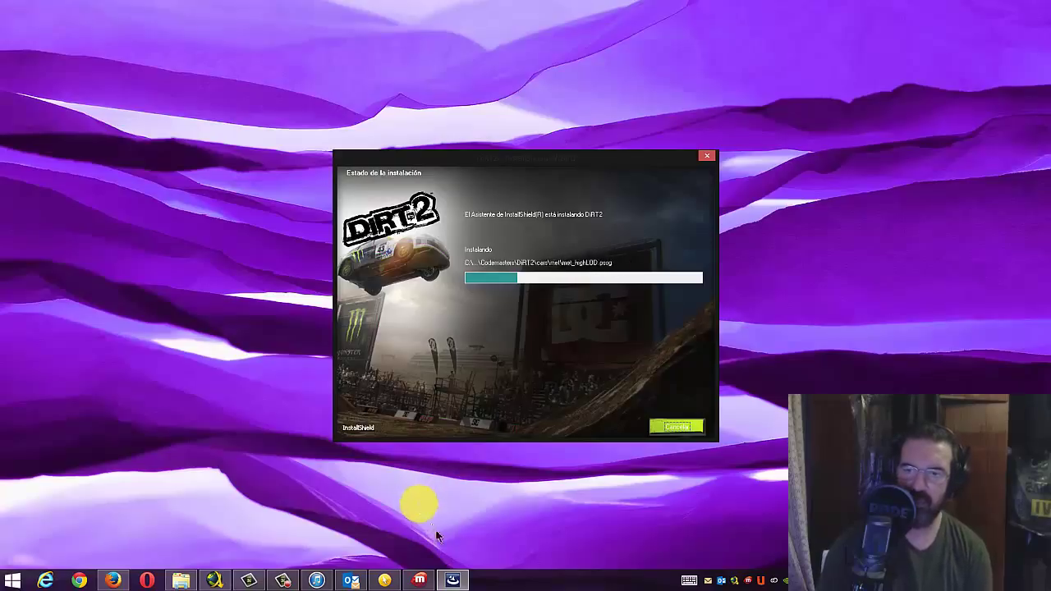
# - Show the hidden desktop icons and move the DiRT2 installer window aside to uncover the central icon groups
pyautogui.click(453, 581)
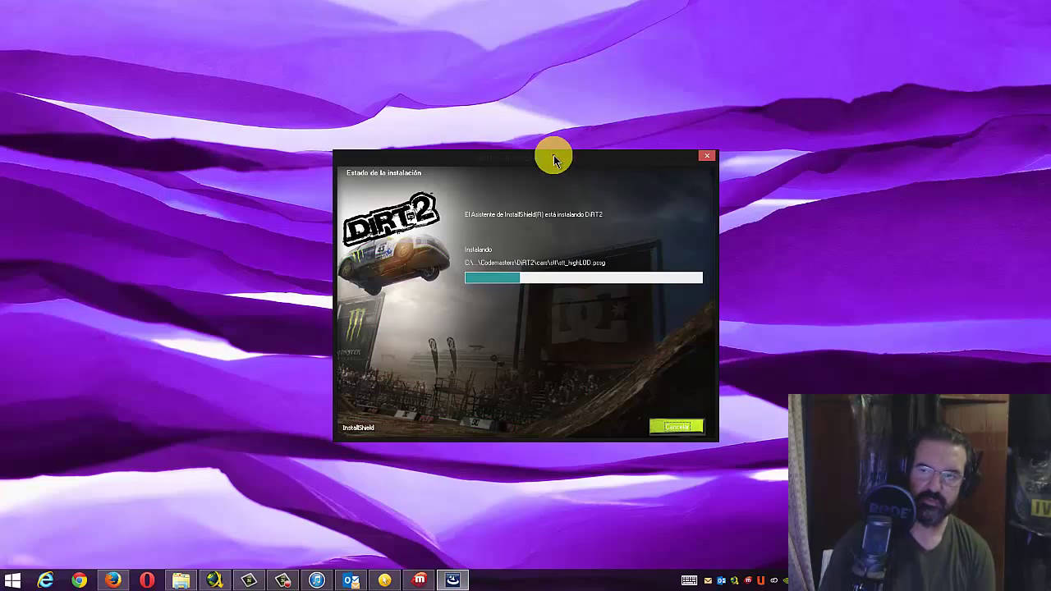
pyautogui.moveTo(554, 160); pyautogui.dragTo(564, 204)
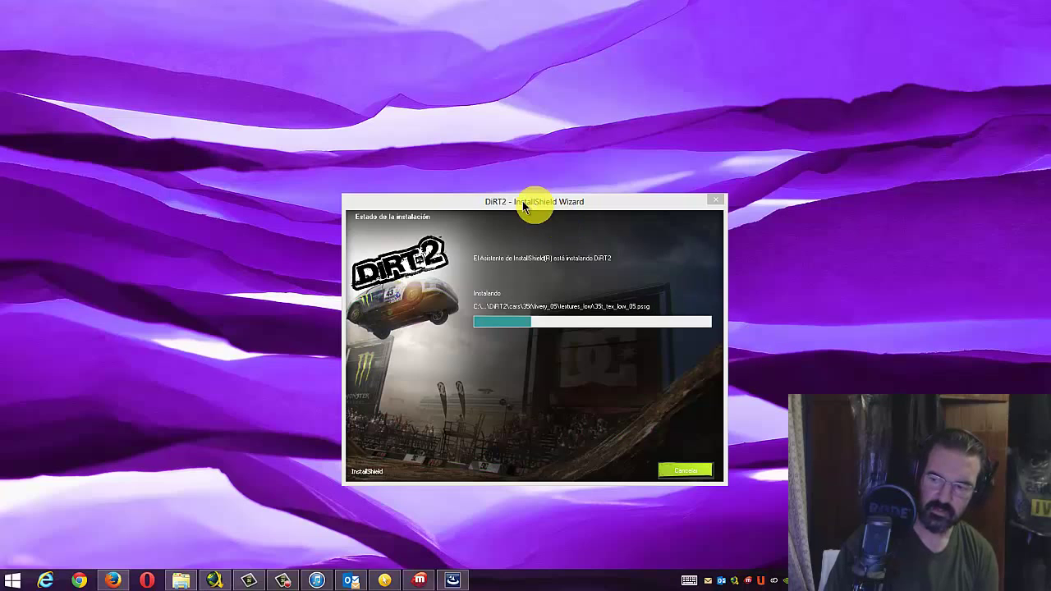
pyautogui.moveTo(521, 201); pyautogui.dragTo(442, 146)
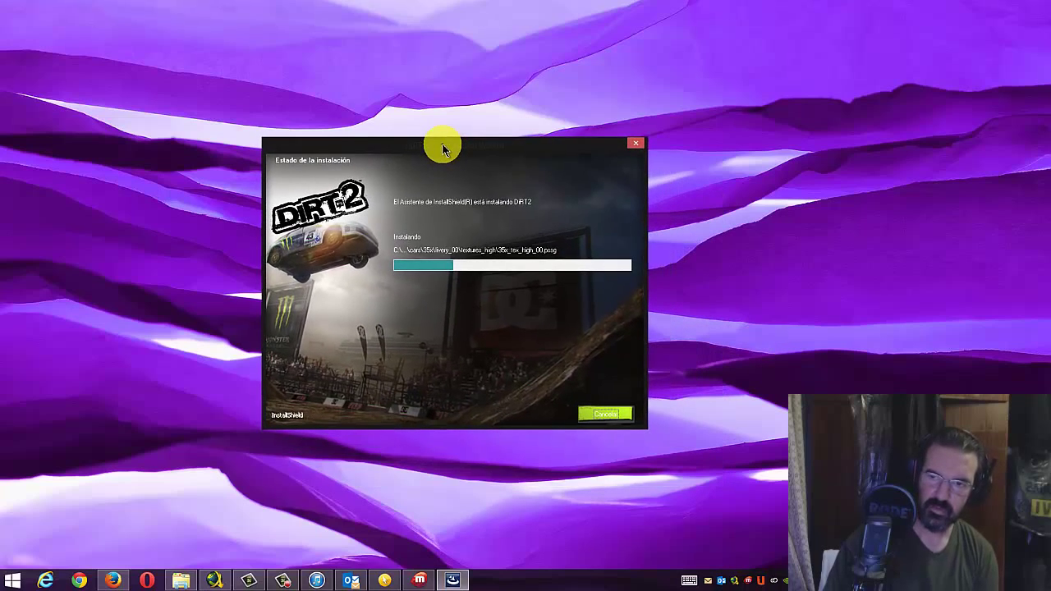
pyautogui.click(450, 493)
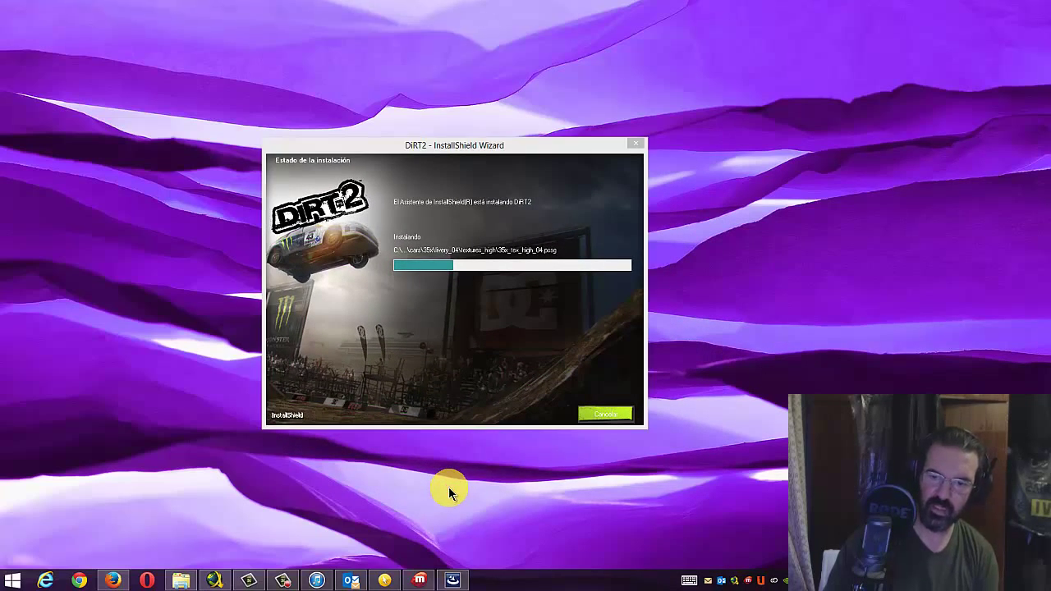
pyautogui.doubleClick(449, 493)
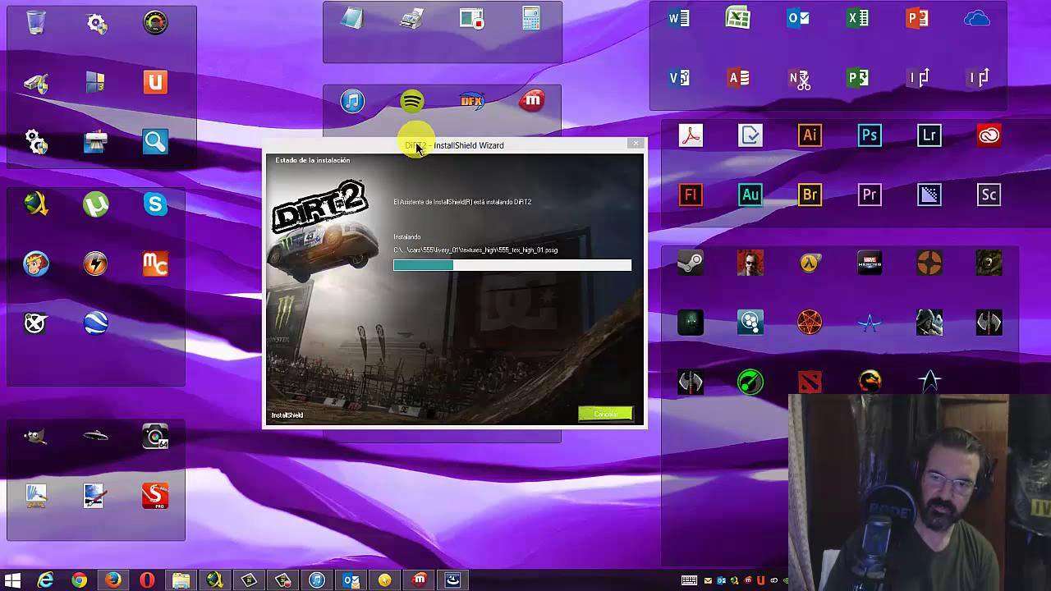
pyautogui.moveTo(416, 146); pyautogui.dragTo(140, 145)
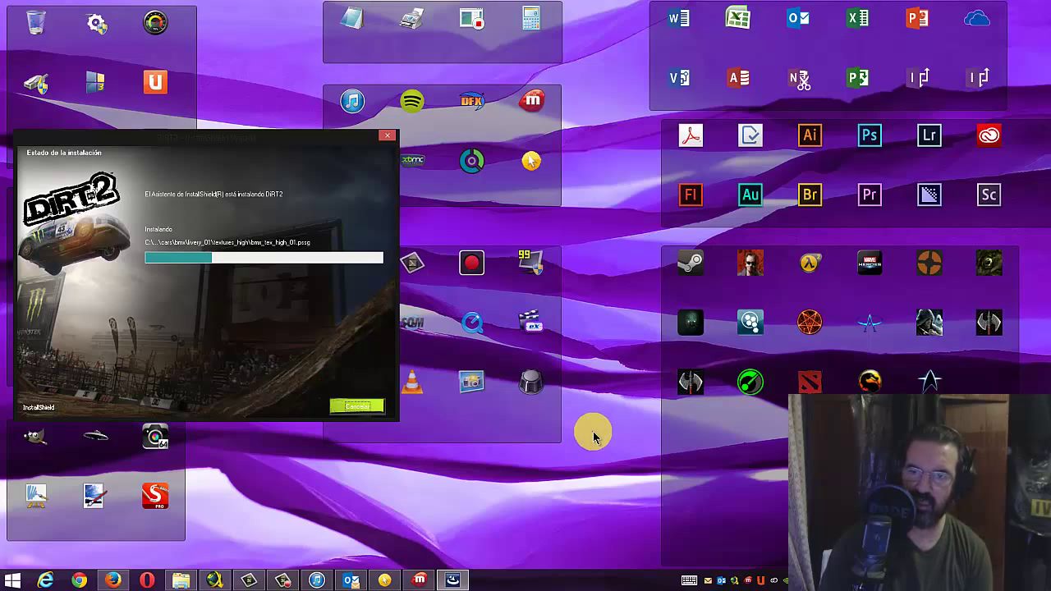
# - Try to launch XBMC from the desktop, dismissing the Miro_Helper.exe and XBMC error dialogs
pyautogui.click(418, 164)
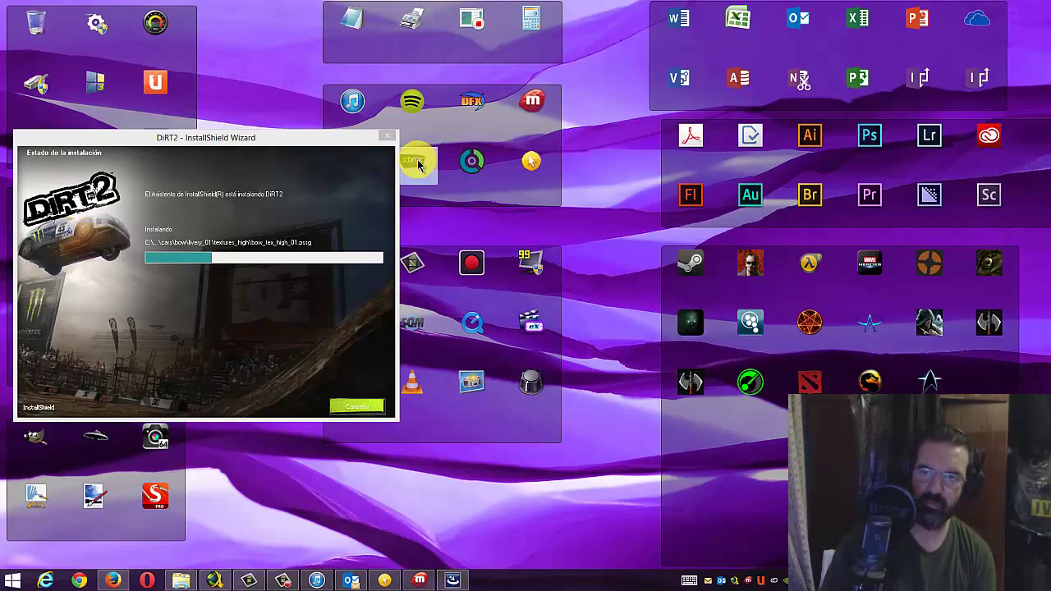
pyautogui.doubleClick(418, 164)
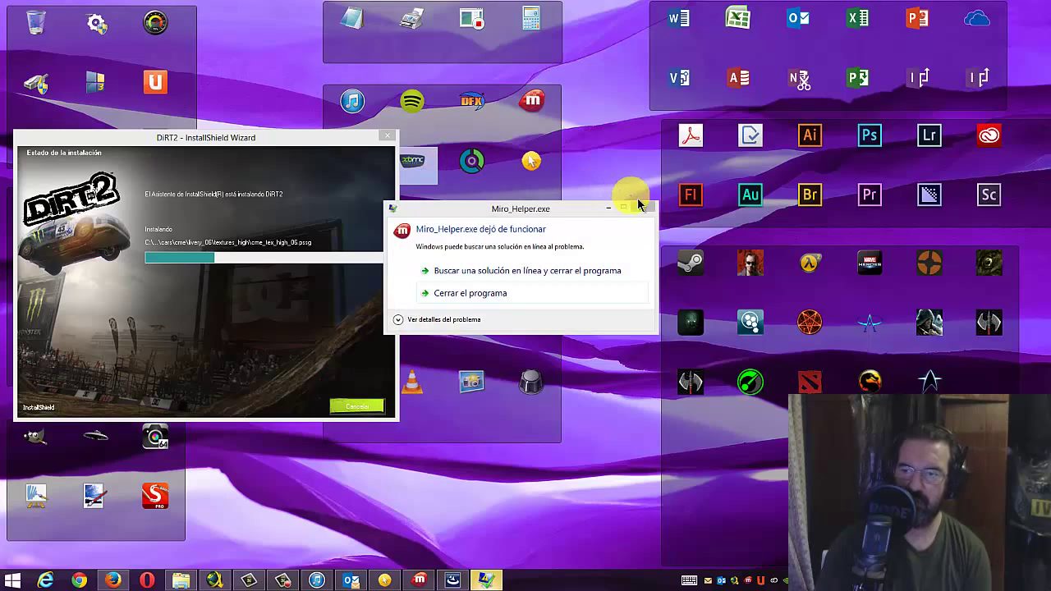
pyautogui.click(645, 207)
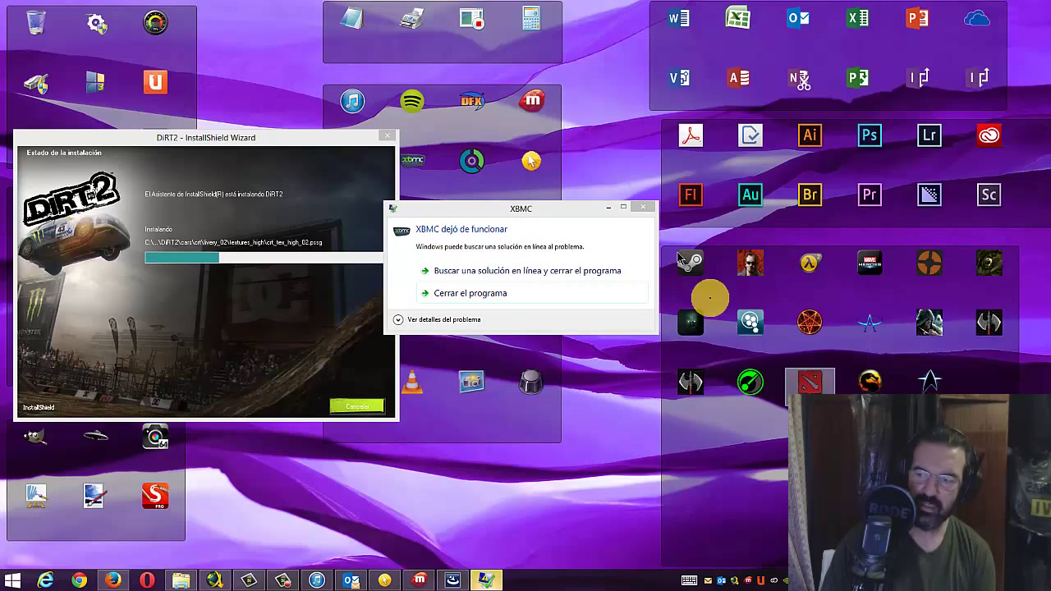
pyautogui.click(643, 207)
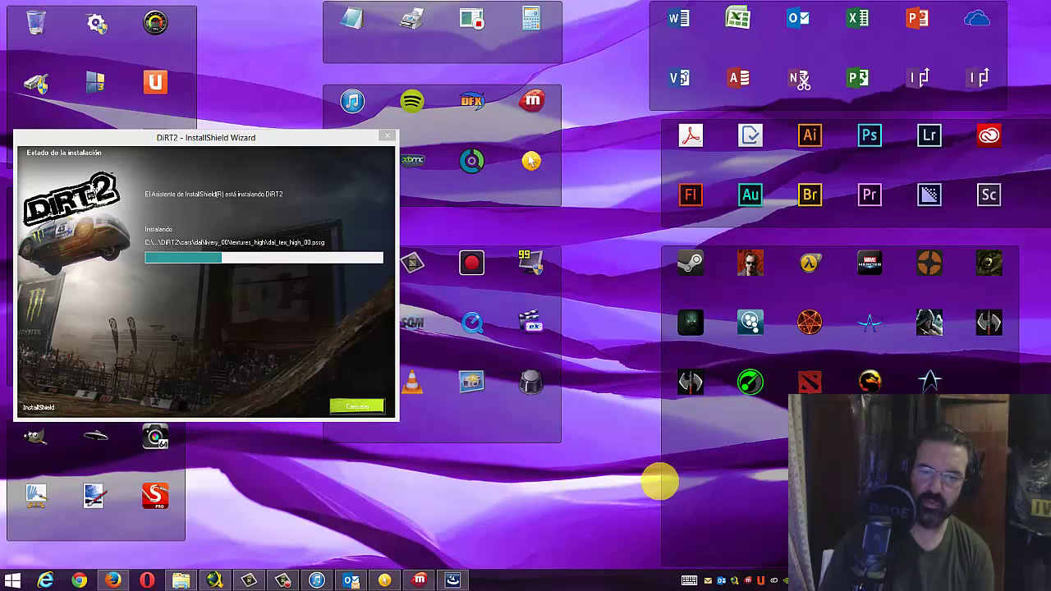
# - Show the Inicio screen, return to the desktop and close the sidebar of open-window thumbnails
pyautogui.moveTo(1027, 189)
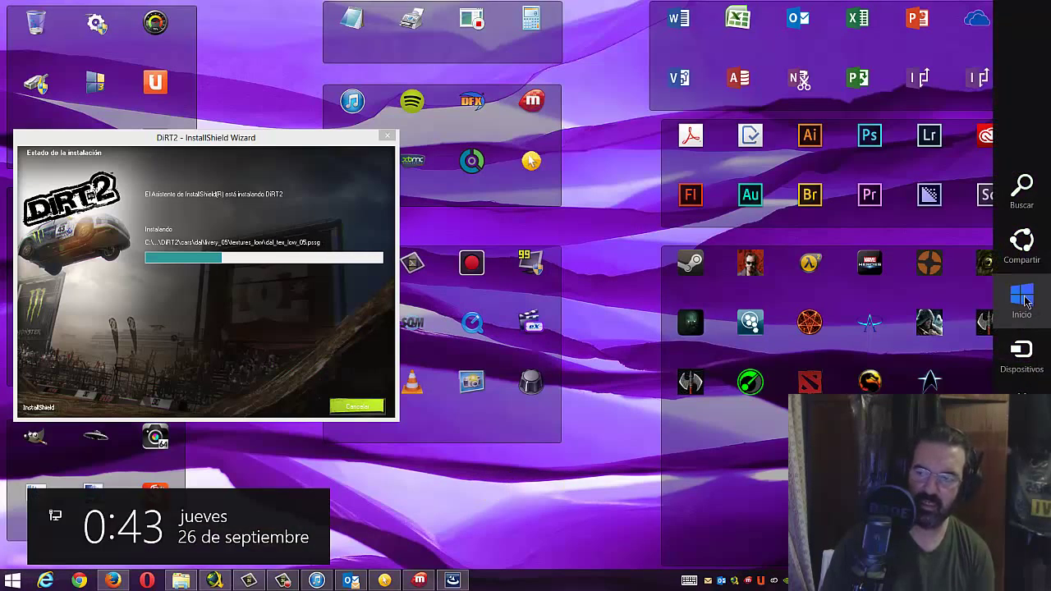
pyautogui.click(1027, 298)
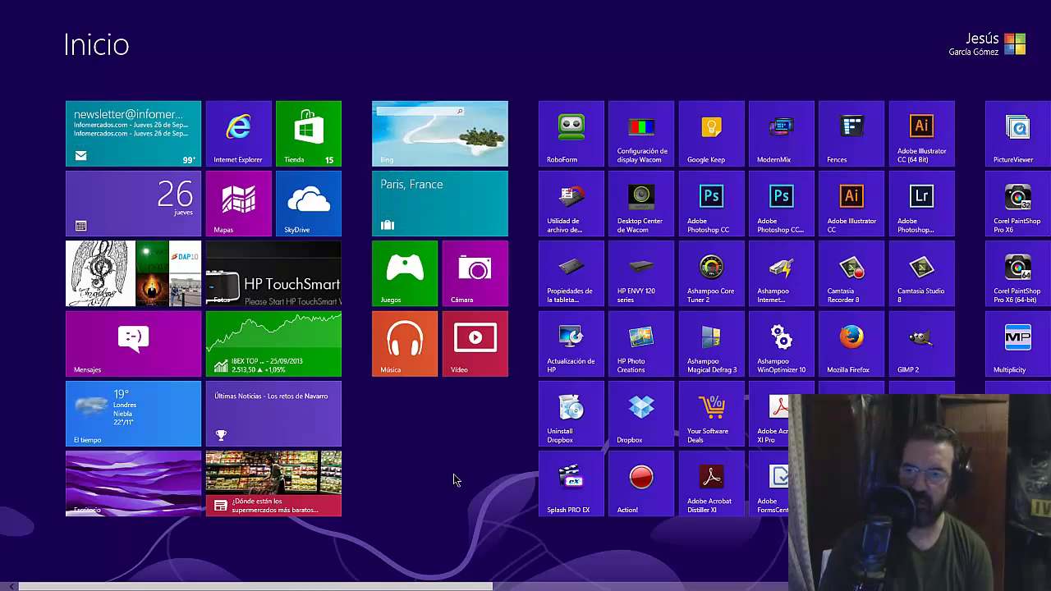
pyautogui.click(127, 486)
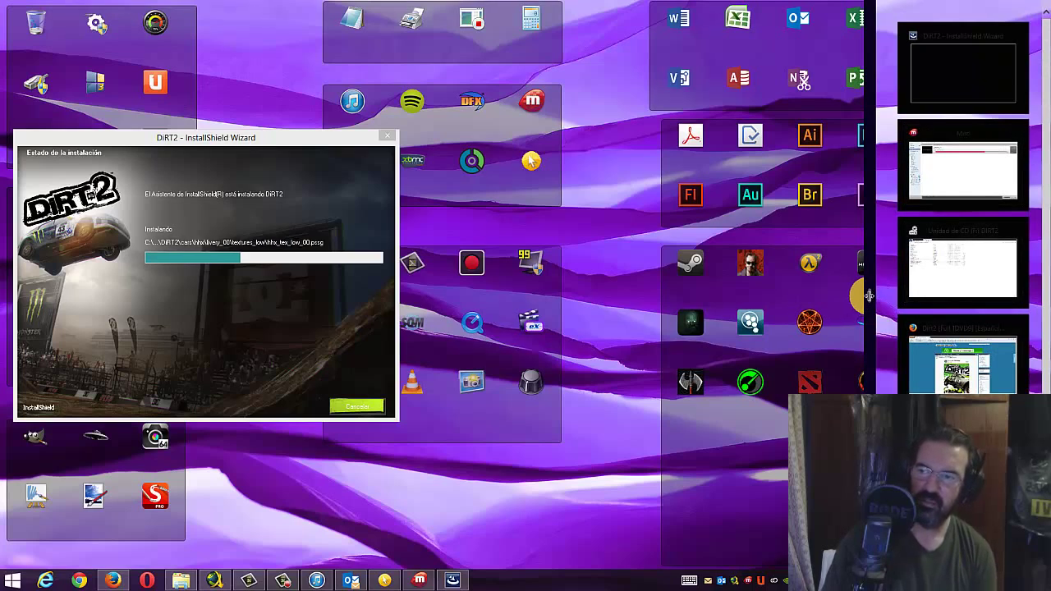
pyautogui.click(912, 304)
pyautogui.moveTo(911, 318); pyautogui.dragTo(3, 326)
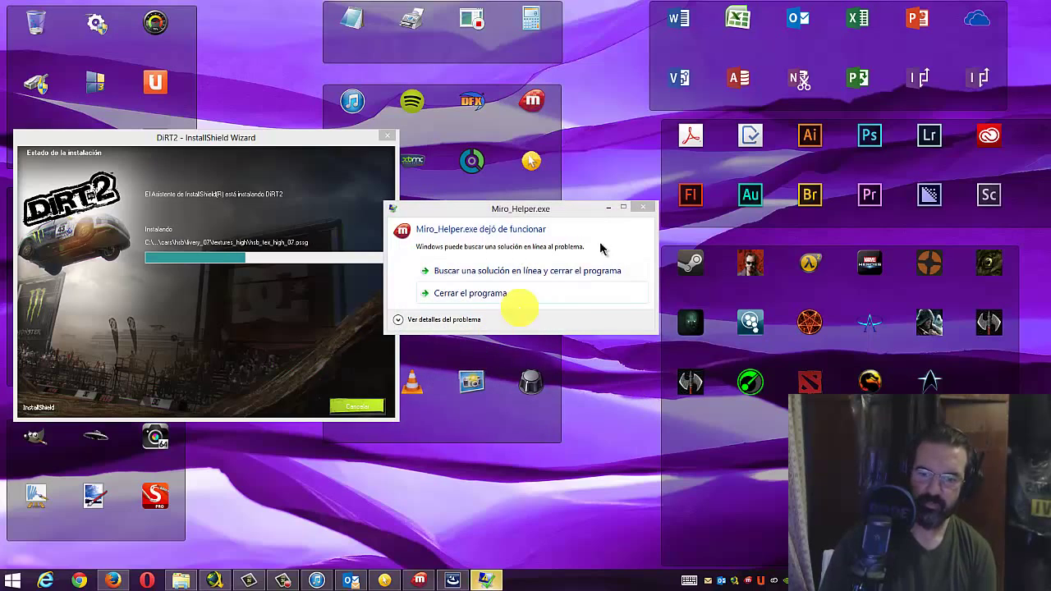
# - Dismiss the Miro_Helper.exe error, look through XBMC's video add-ons pelisalacarta, SportsDevil and LiveStreams, and close XBMC
pyautogui.click(643, 207)
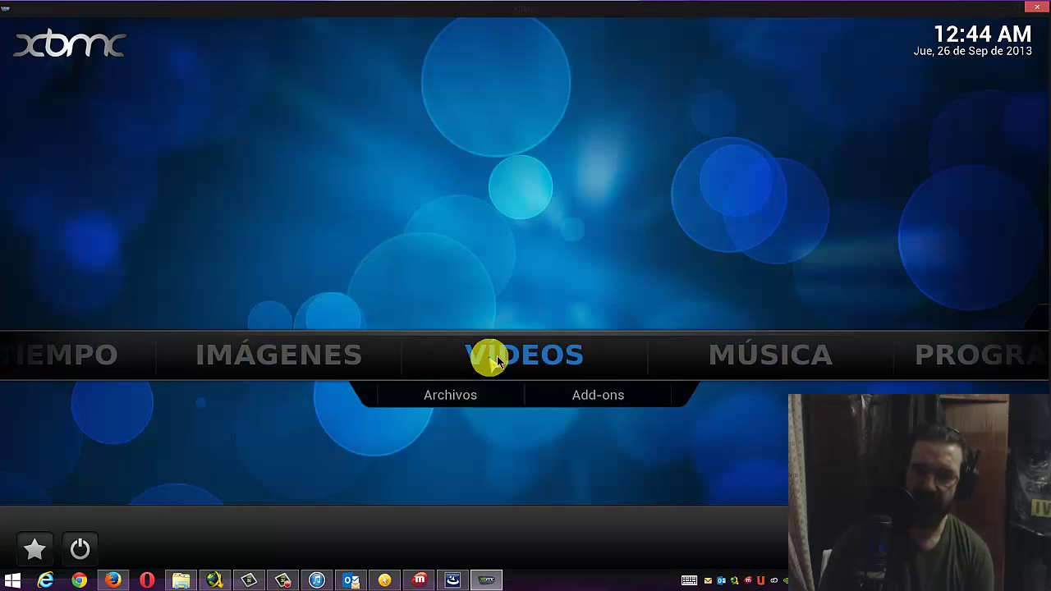
pyautogui.click(588, 399)
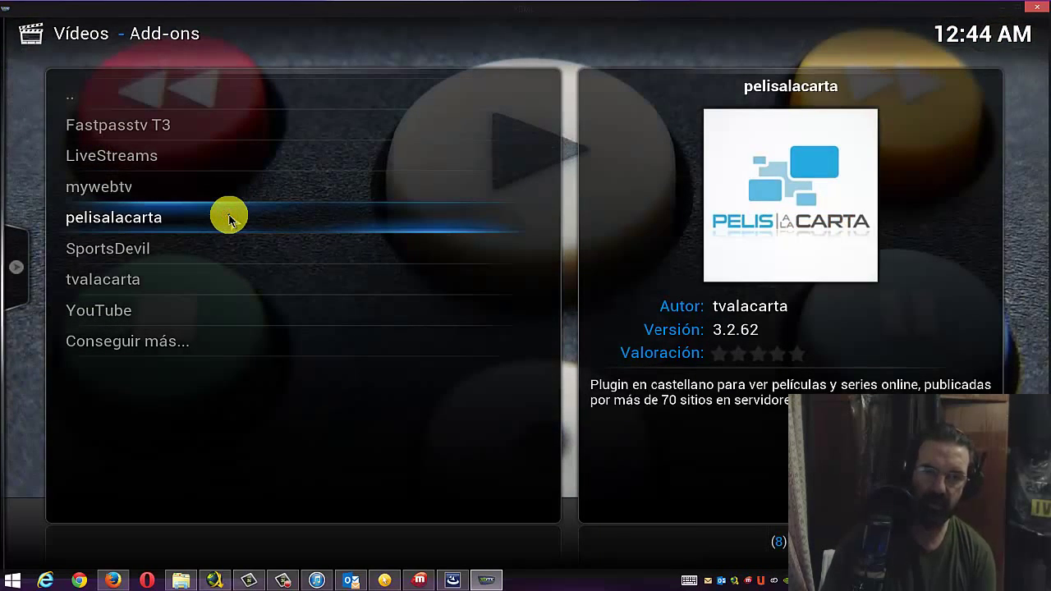
pyautogui.click(229, 219)
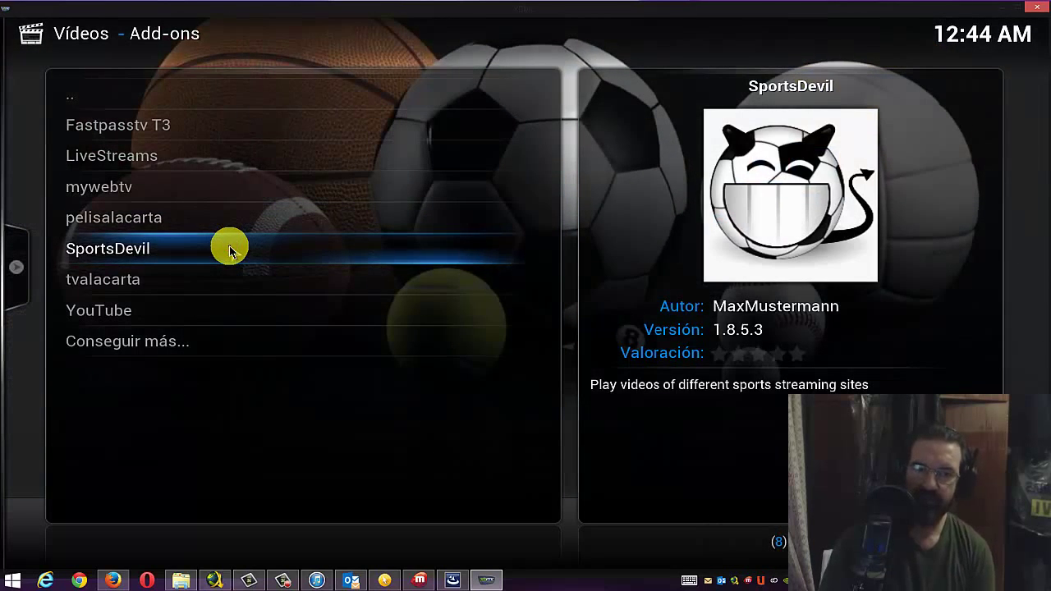
pyautogui.click(229, 251)
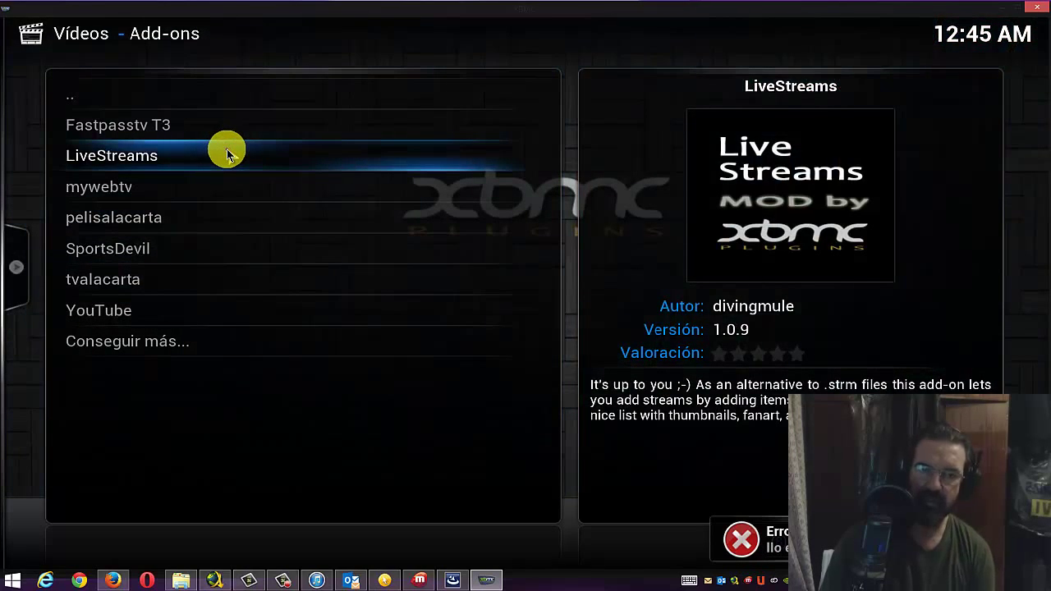
pyautogui.click(228, 155)
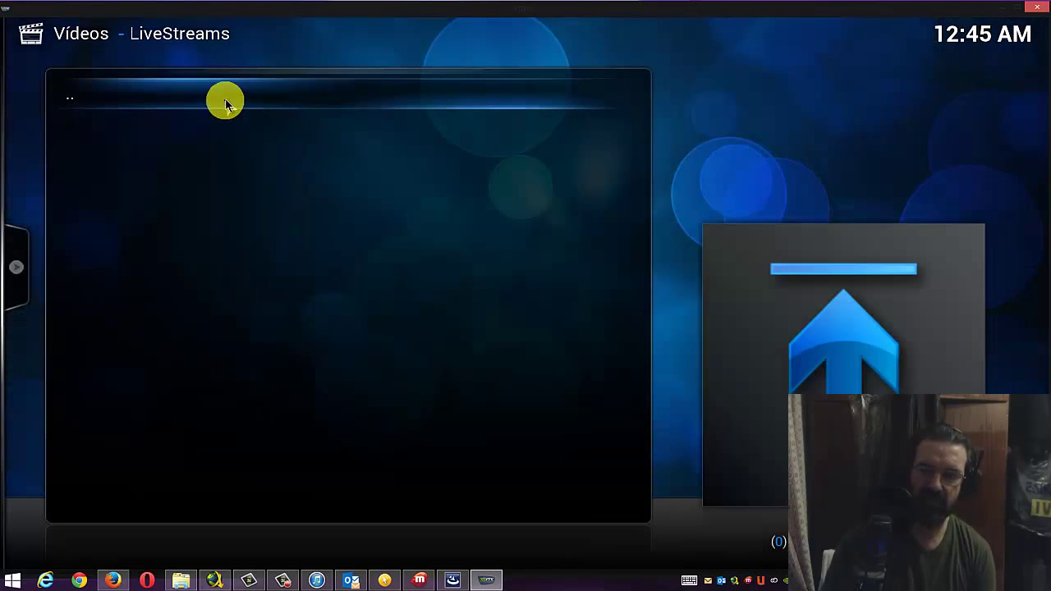
pyautogui.click(228, 99)
pyautogui.click(225, 92)
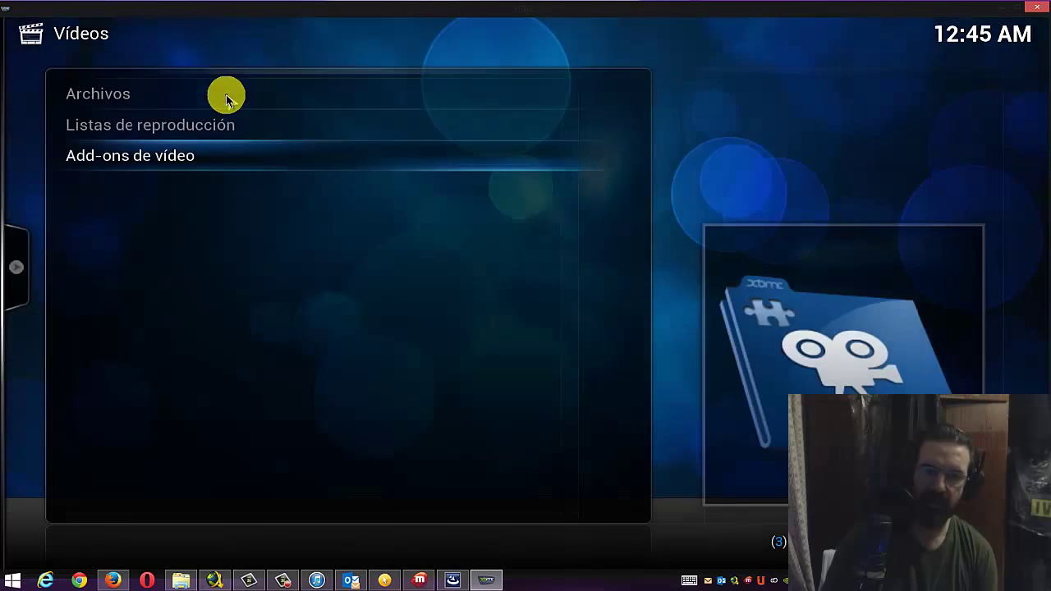
pyautogui.click(1040, 8)
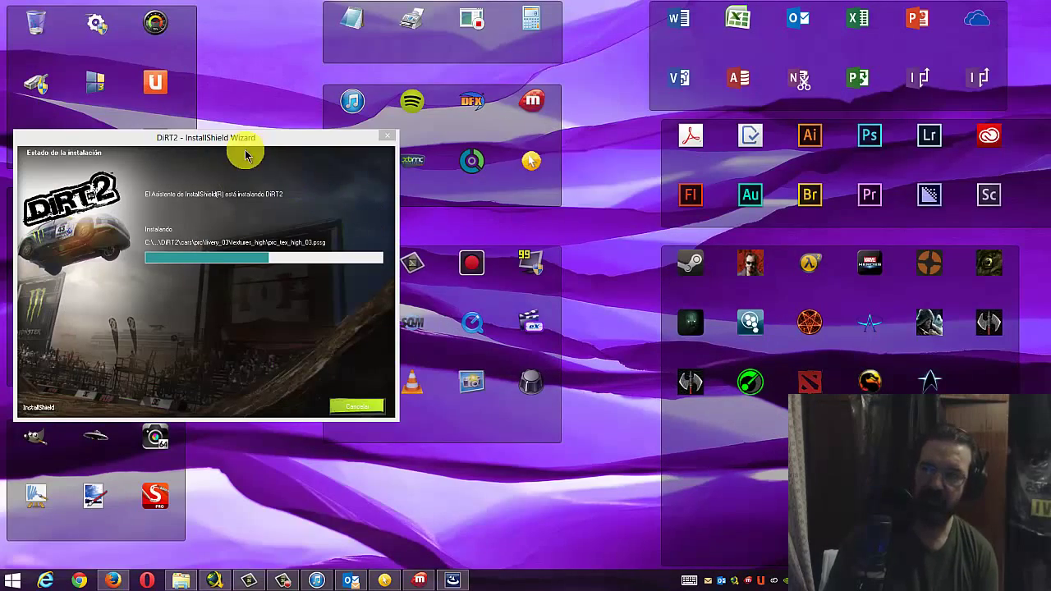
# - Hide the desktop icons and dismiss the Miro_Helper.exe error
pyautogui.click(263, 101)
pyautogui.click(260, 115)
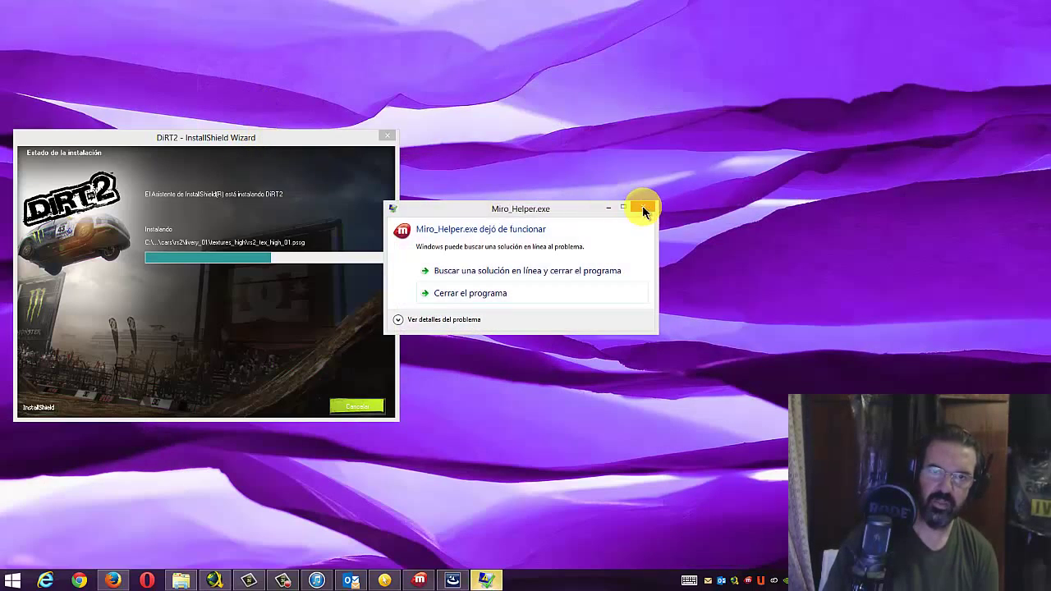
pyautogui.click(648, 210)
# - Set the tiger-stripe picture from Mis imágenes as the desktop background, save the changes and close the personalization window
pyautogui.rightClick(556, 446)
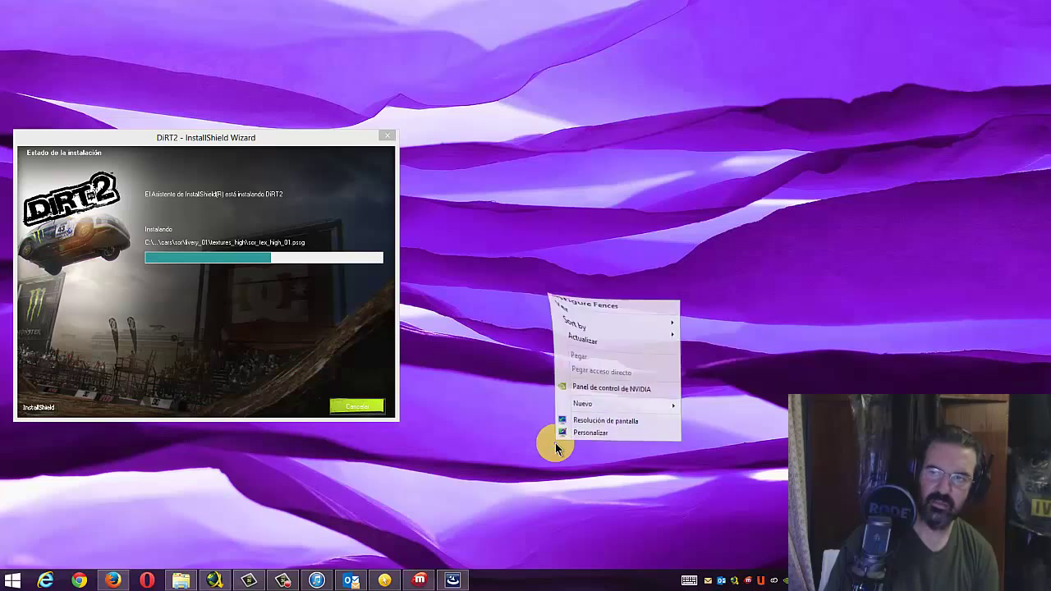
pyautogui.click(585, 436)
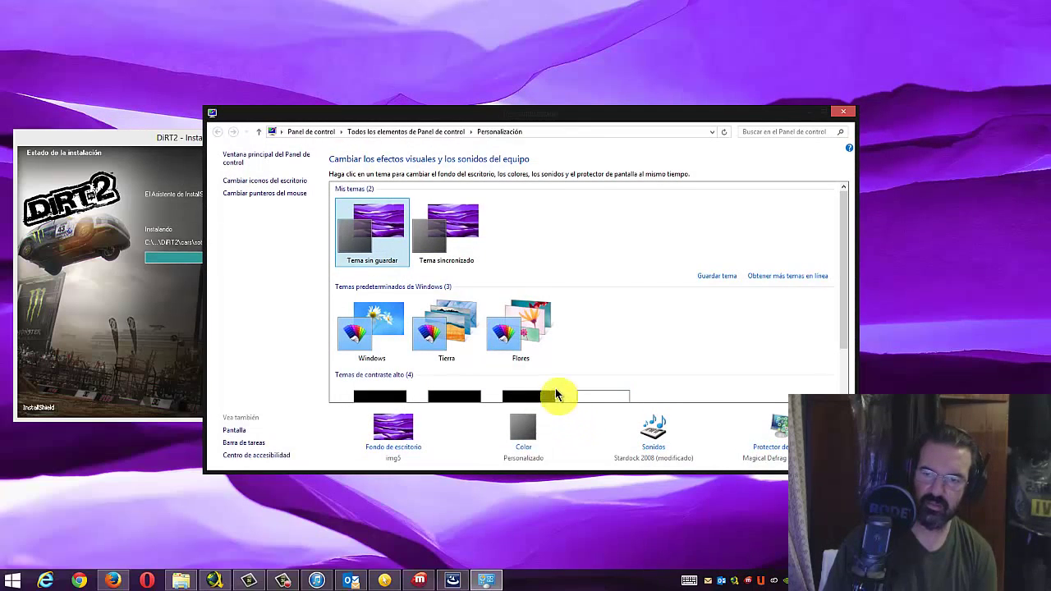
pyautogui.click(394, 448)
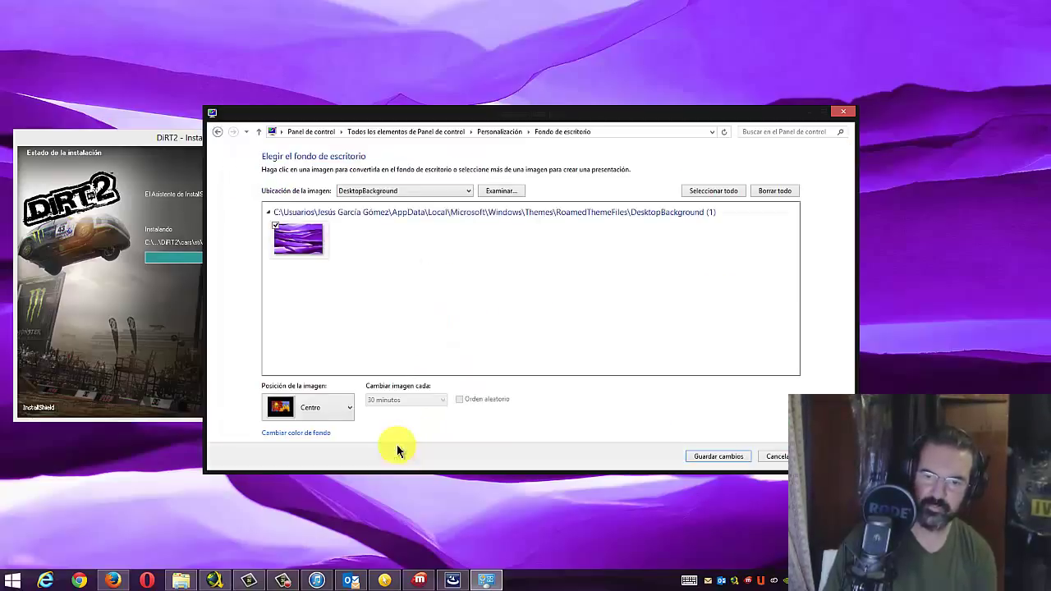
pyautogui.click(469, 190)
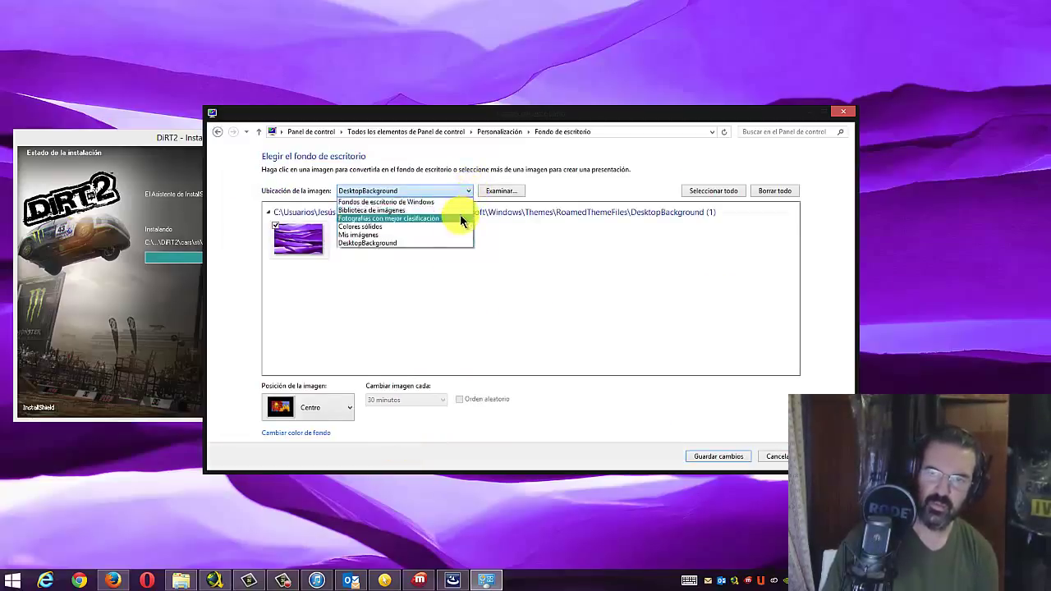
pyautogui.click(460, 235)
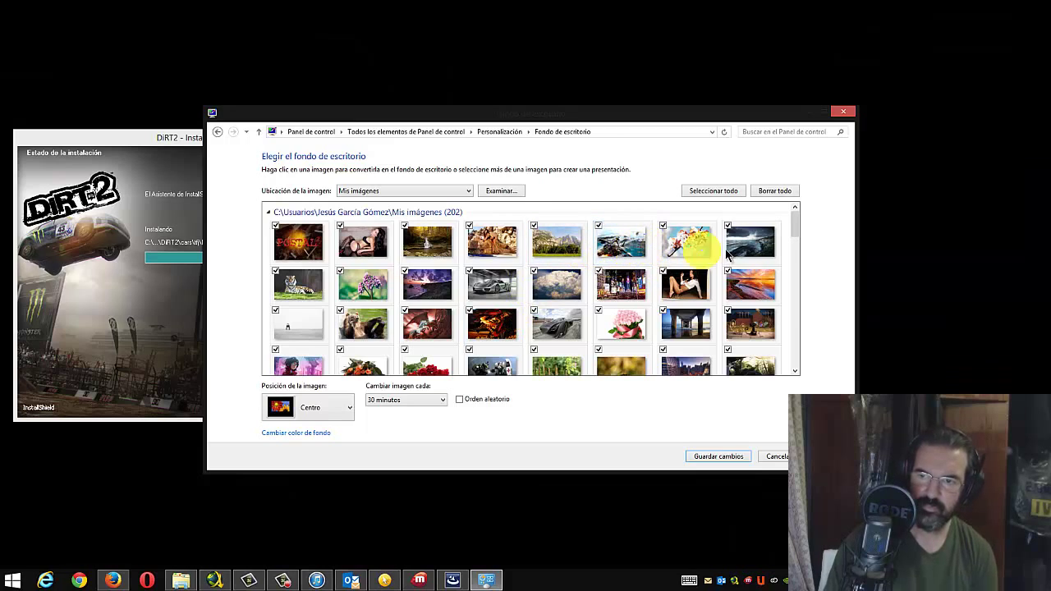
pyautogui.moveTo(794, 224); pyautogui.dragTo(811, 303)
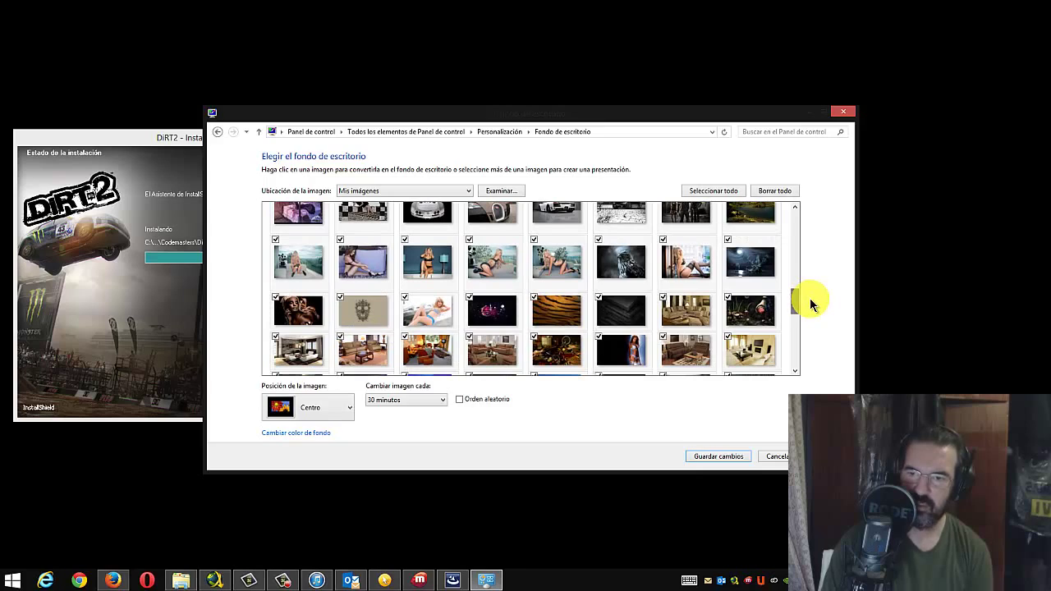
pyautogui.click(561, 315)
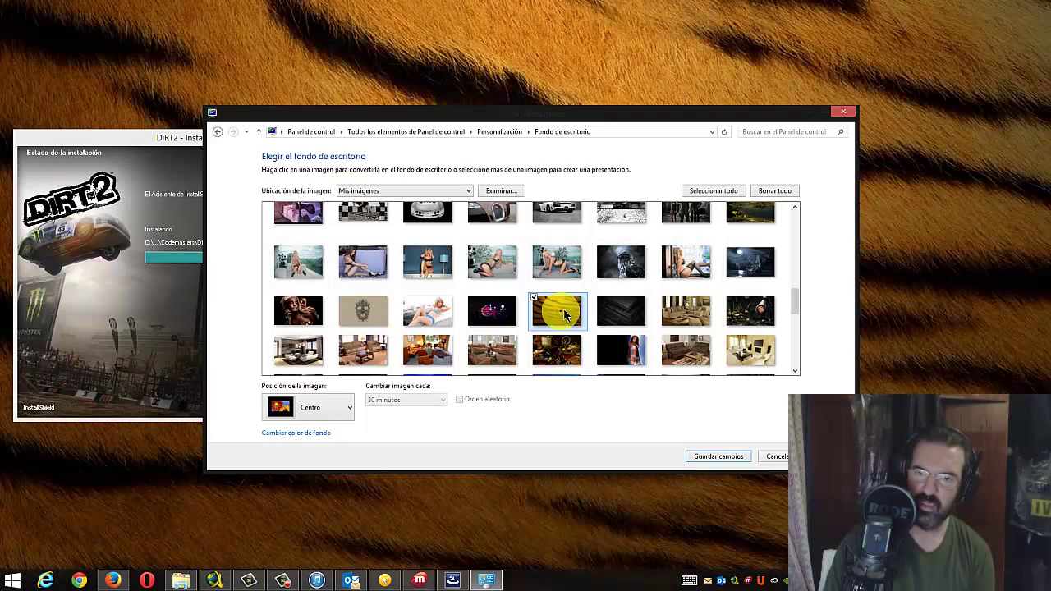
pyautogui.click(716, 457)
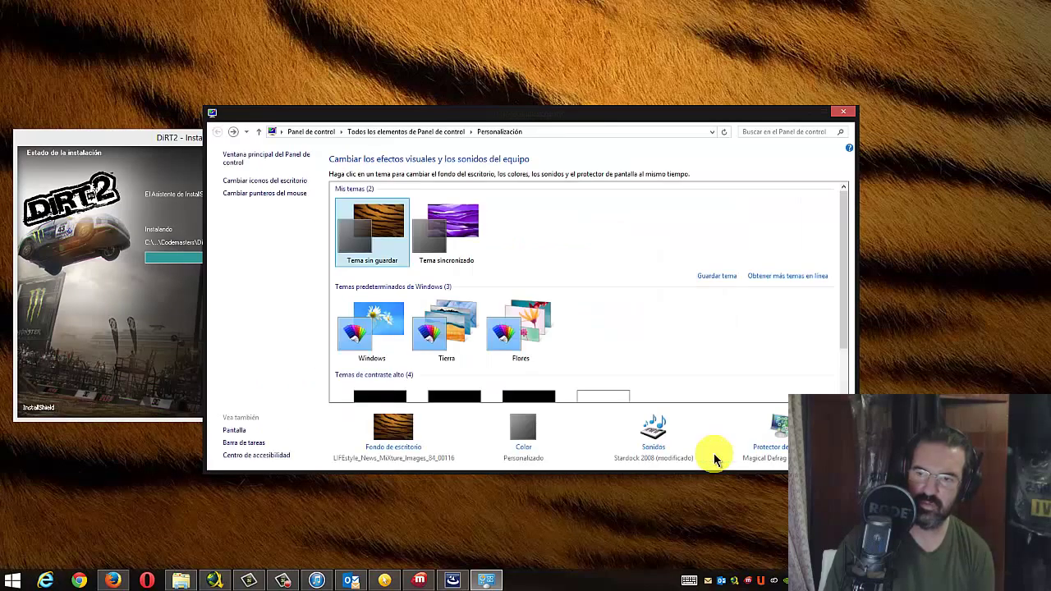
pyautogui.click(846, 113)
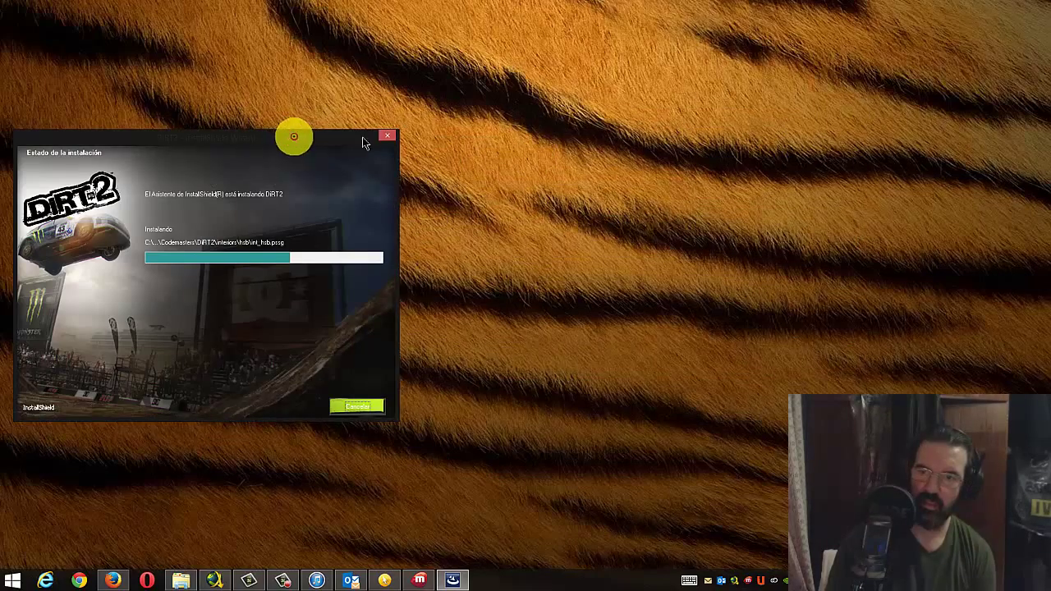
# - Move the DiRT2 installer window toward the middle of the desktop, dismiss the Miro_Helper.exe error and show the desktop icons again
pyautogui.moveTo(293, 139); pyautogui.dragTo(564, 146)
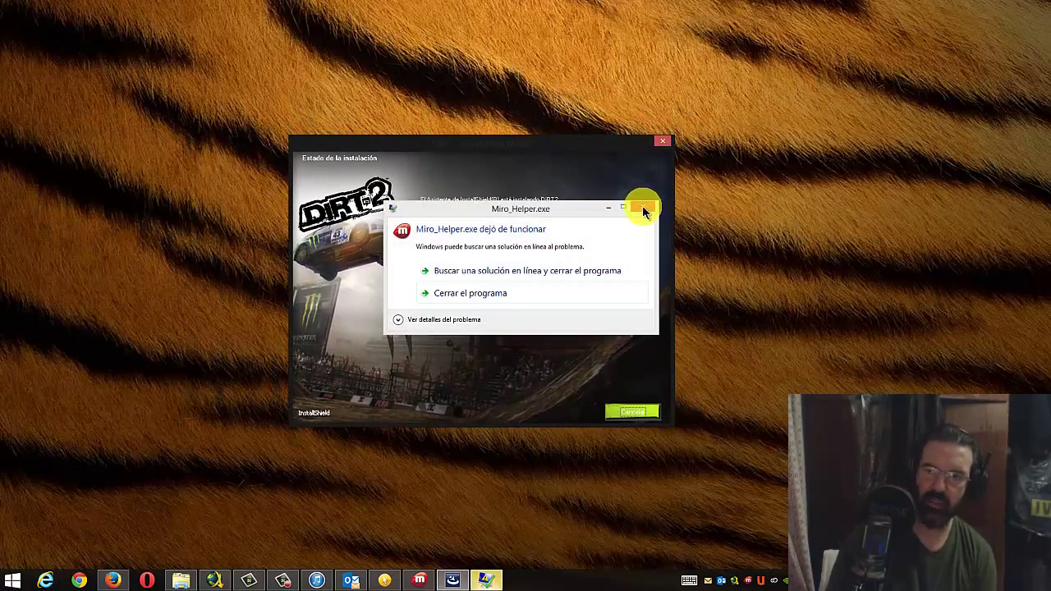
pyautogui.click(644, 206)
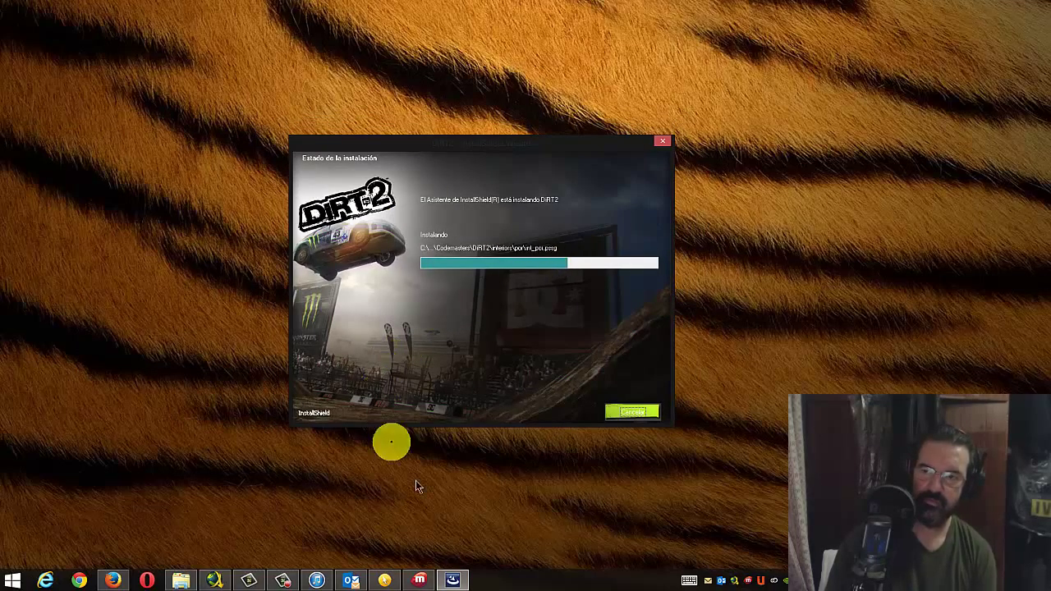
pyautogui.click(473, 503)
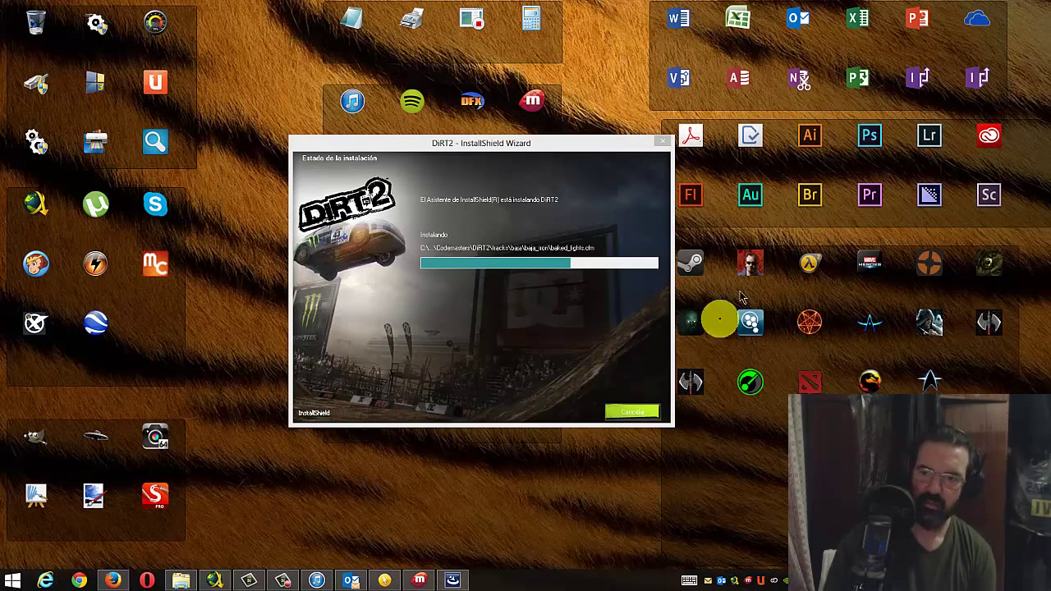
# - Launch Lightroom 5 from the desktop and decline to participate in Adobe's product improvement program
pyautogui.click(932, 141)
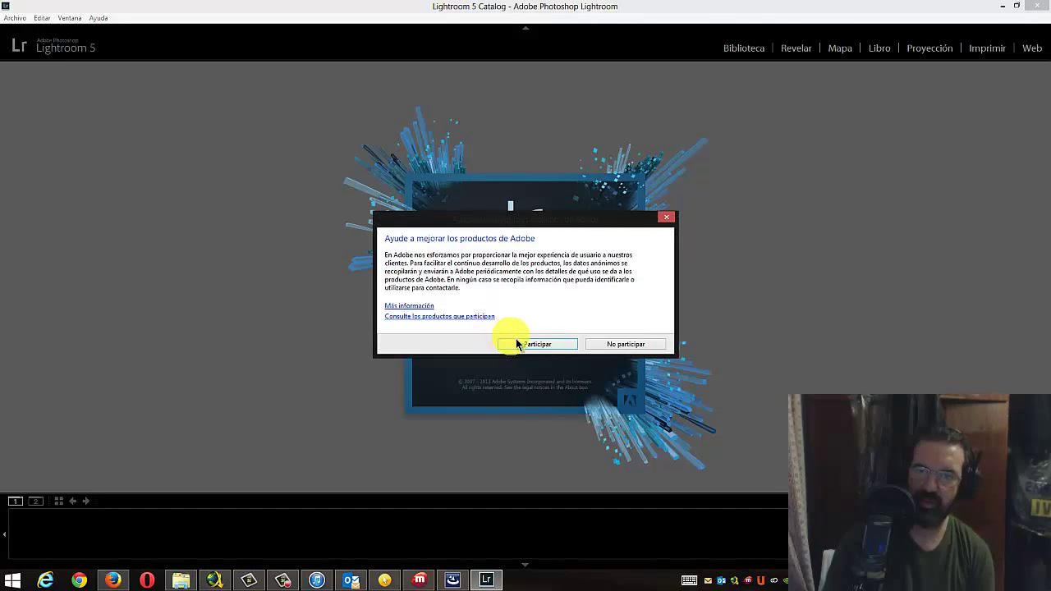
pyautogui.click(619, 345)
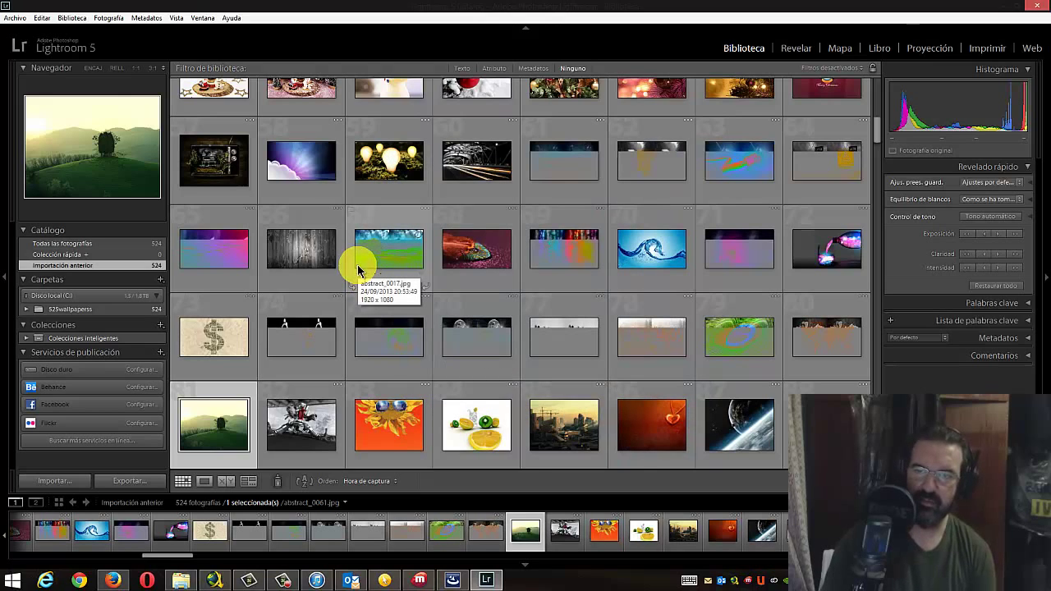
# - Look through the wallpaper thumbnails of the previous import in the library and dismiss the Miro_Helper.exe error
pyautogui.scroll(-2, 358, 271)
pyautogui.scroll(-3, 358, 271)
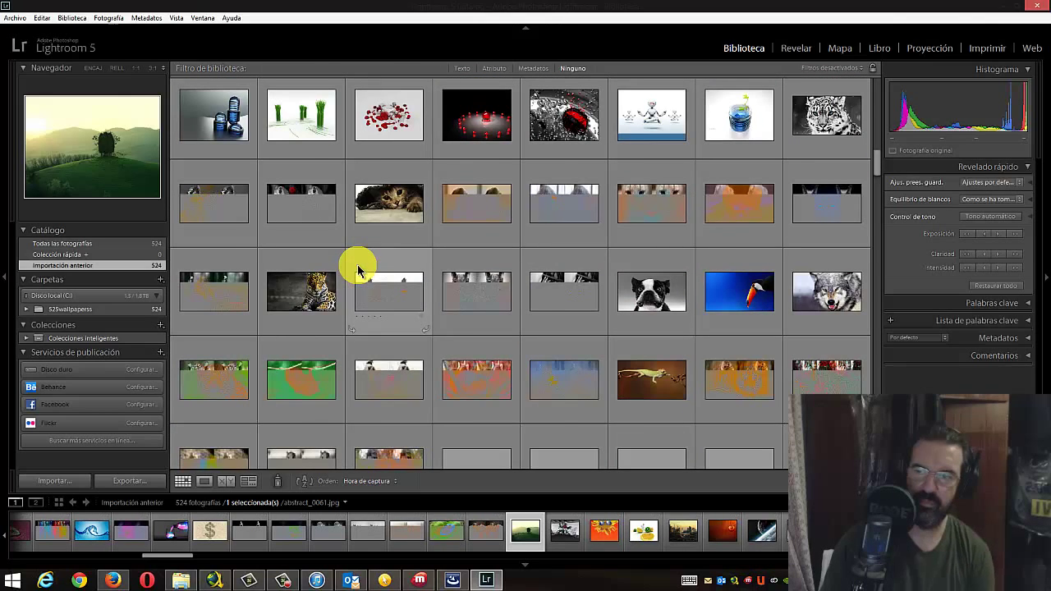
pyautogui.scroll(-4, 358, 271)
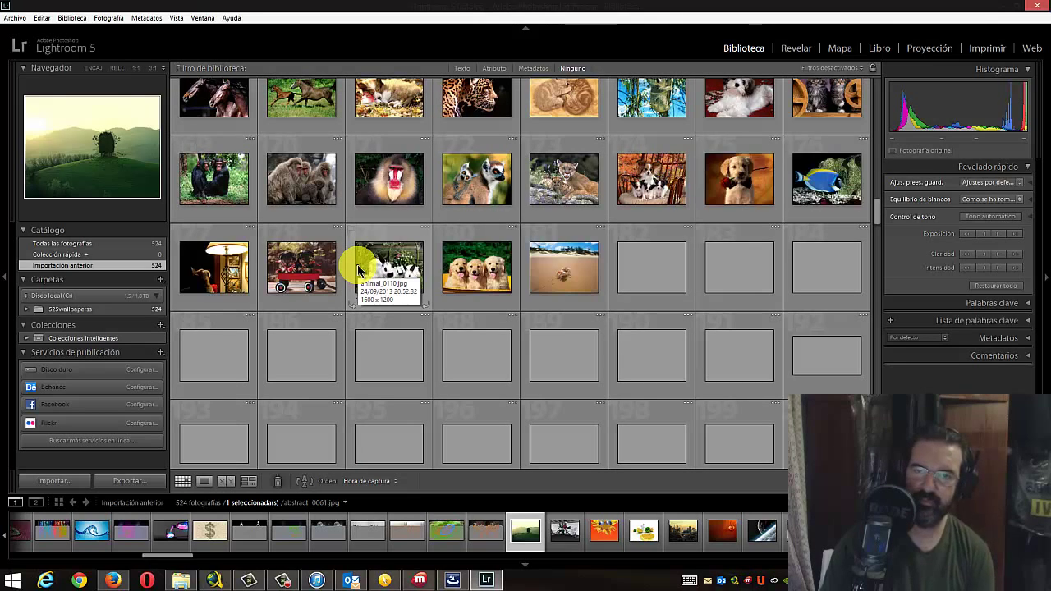
pyautogui.scroll(-5, 358, 271)
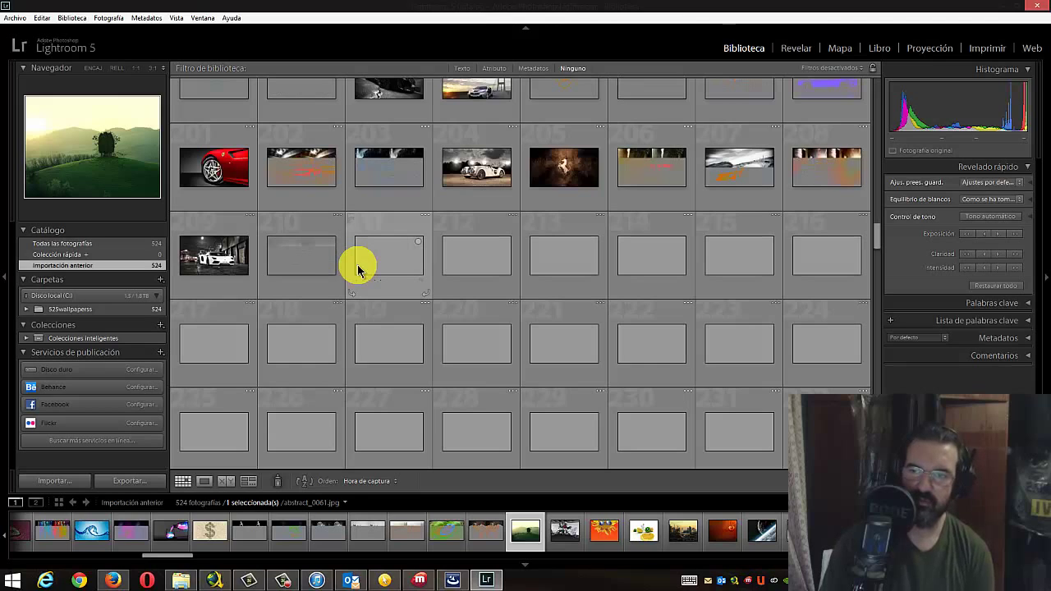
pyautogui.scroll(-3, 358, 271)
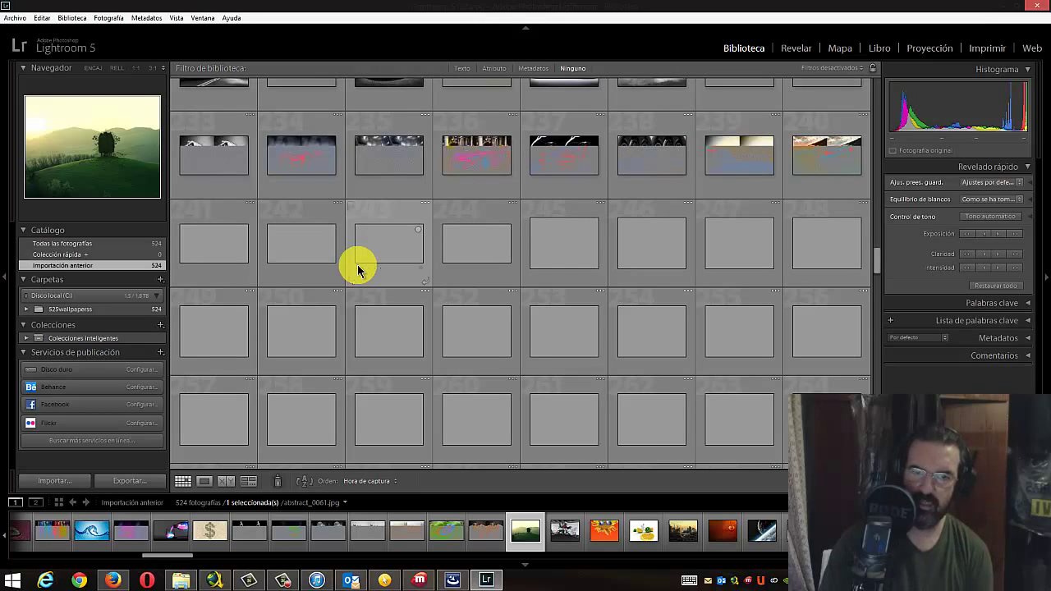
pyautogui.scroll(-2, 359, 271)
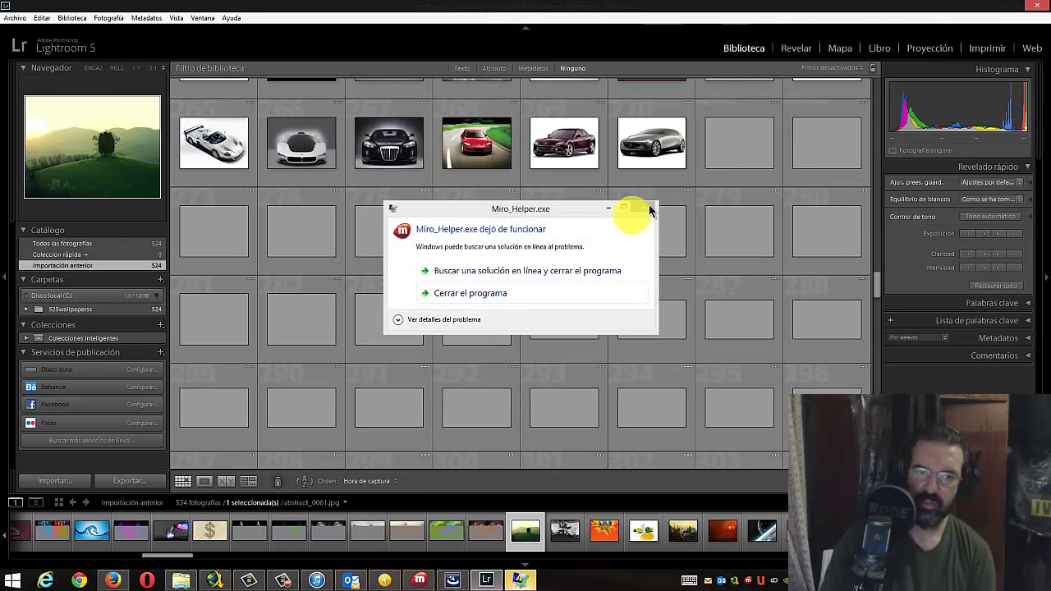
pyautogui.click(649, 209)
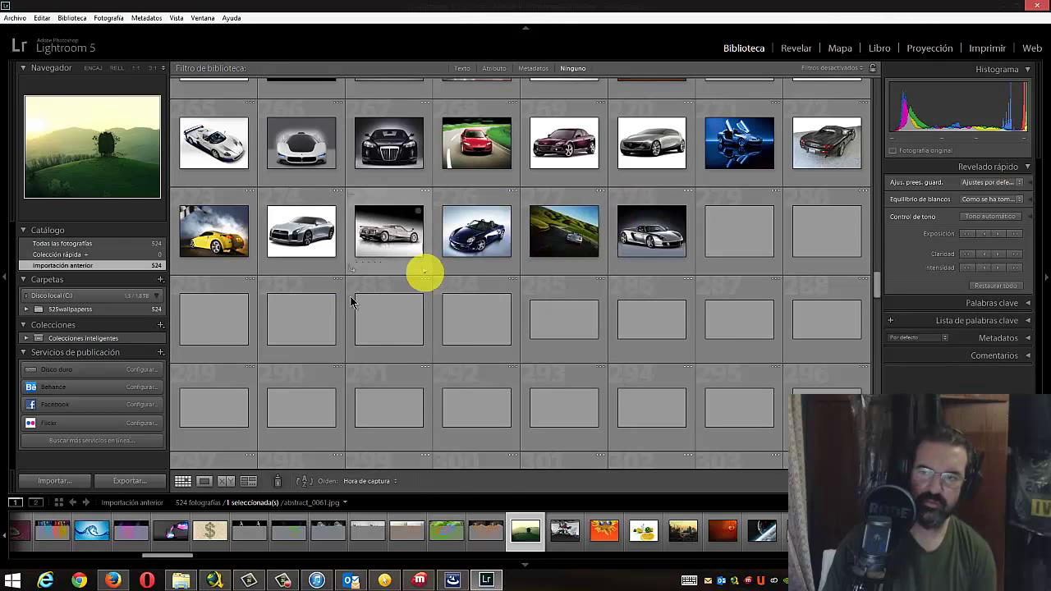
# - Import the 200MIWALL folder from drive Lacie 4 Tb (E:) into the catalog without moving its photos, and dismiss the Miro_Helper.exe error
pyautogui.click(160, 282)
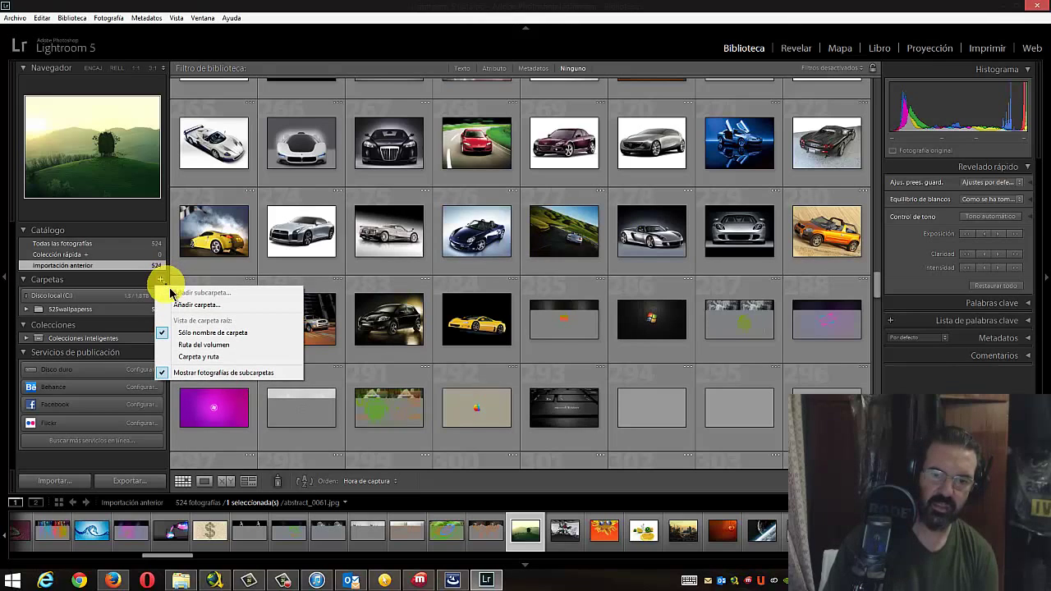
pyautogui.click(194, 307)
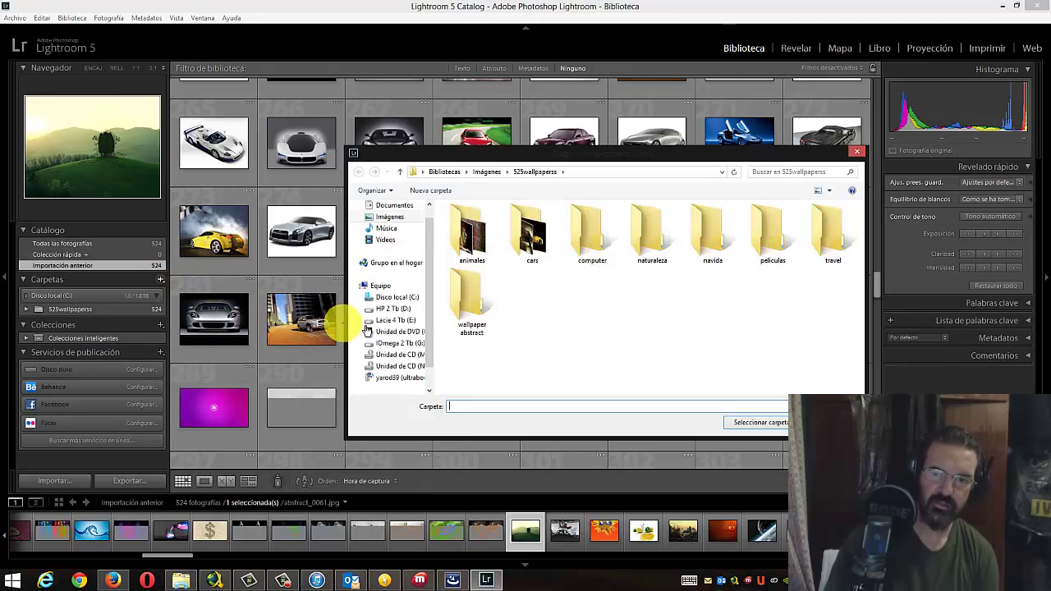
pyautogui.click(392, 320)
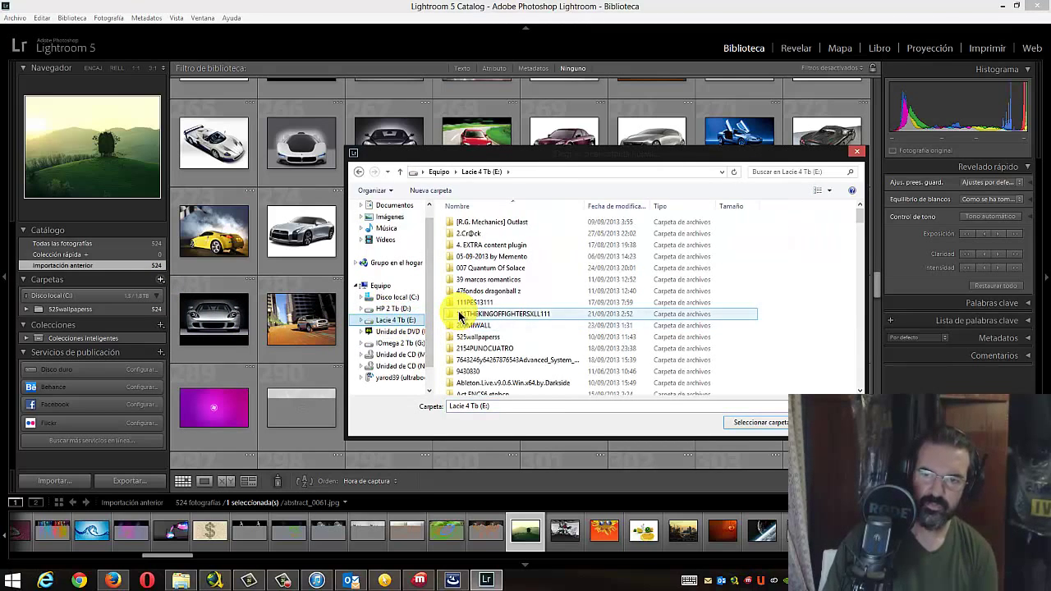
pyautogui.click(472, 327)
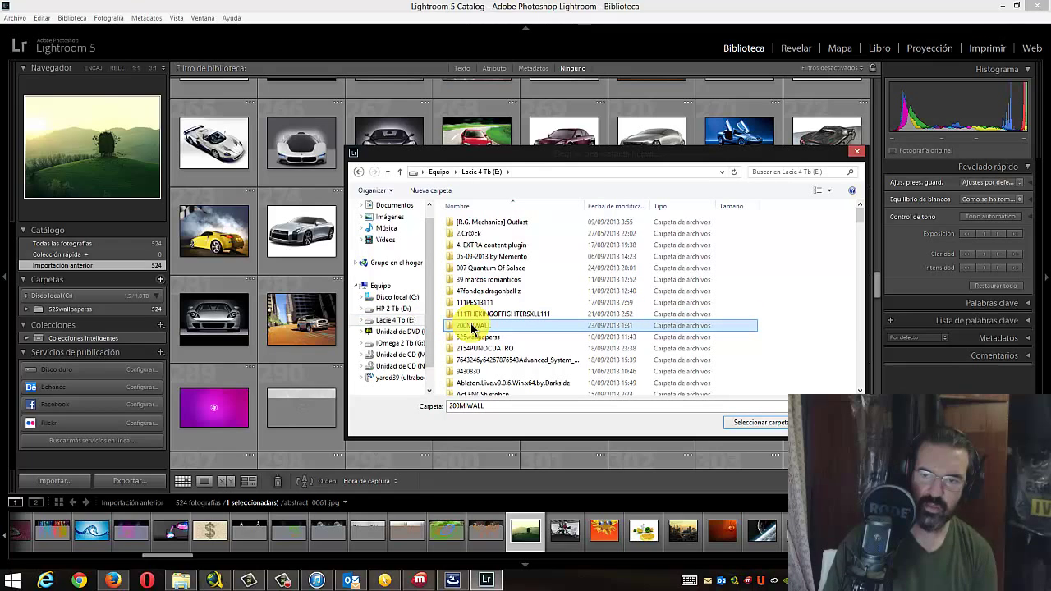
pyautogui.click(757, 422)
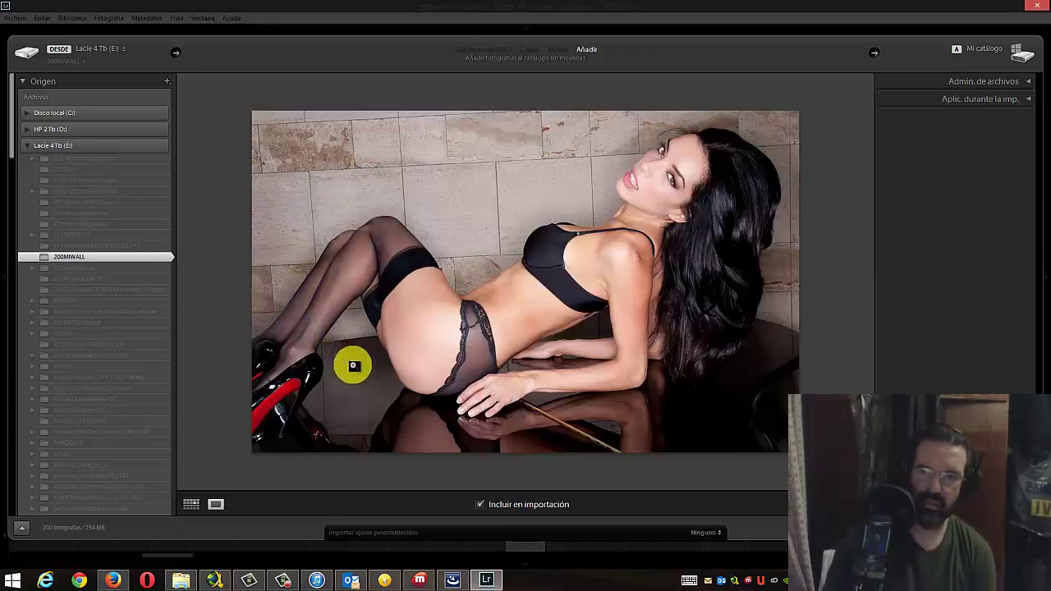
pyautogui.click(191, 504)
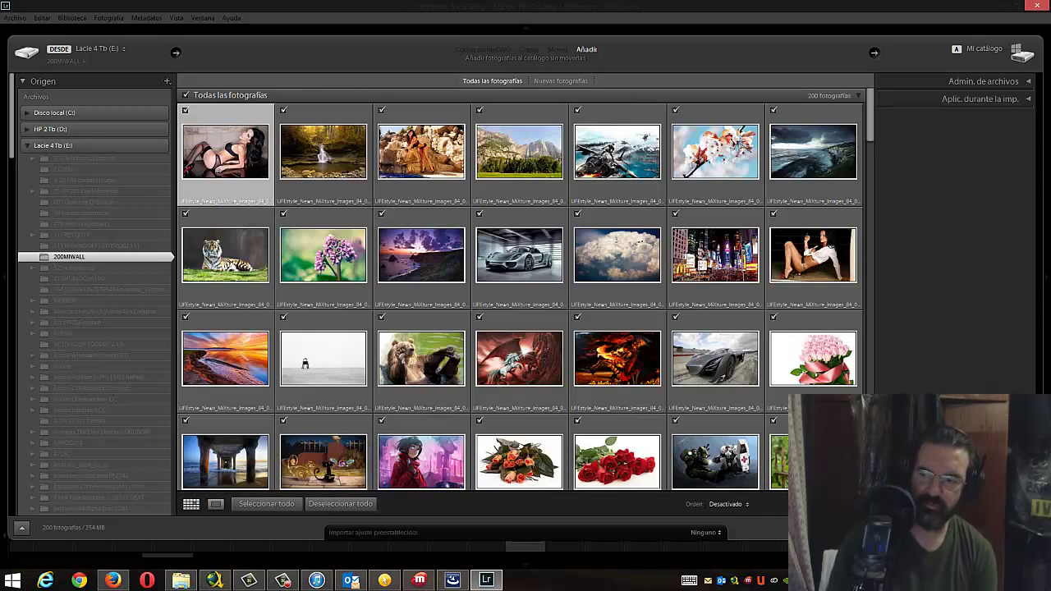
pyautogui.press('Return')
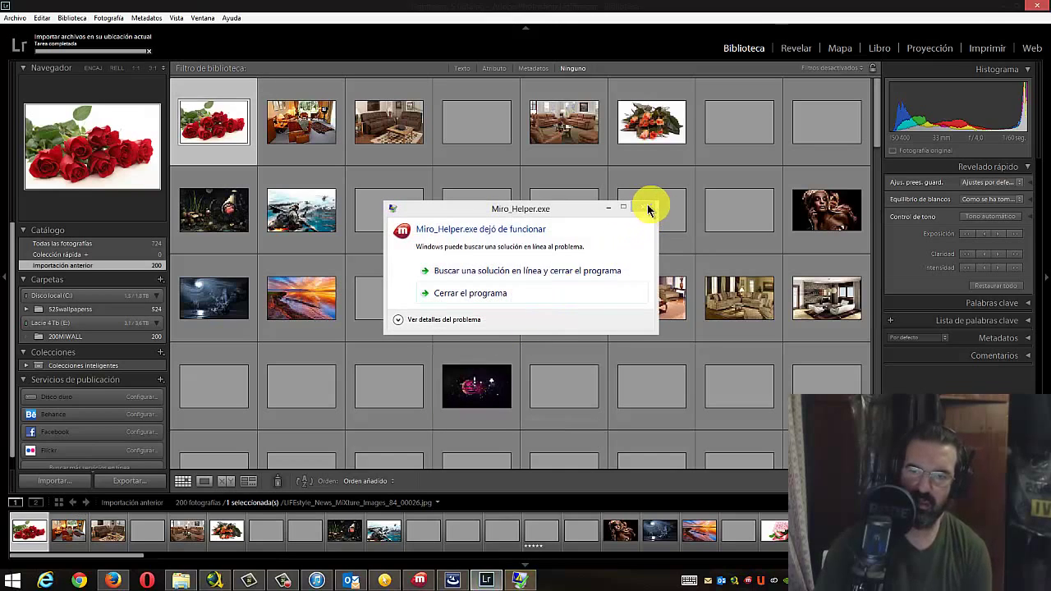
pyautogui.click(644, 206)
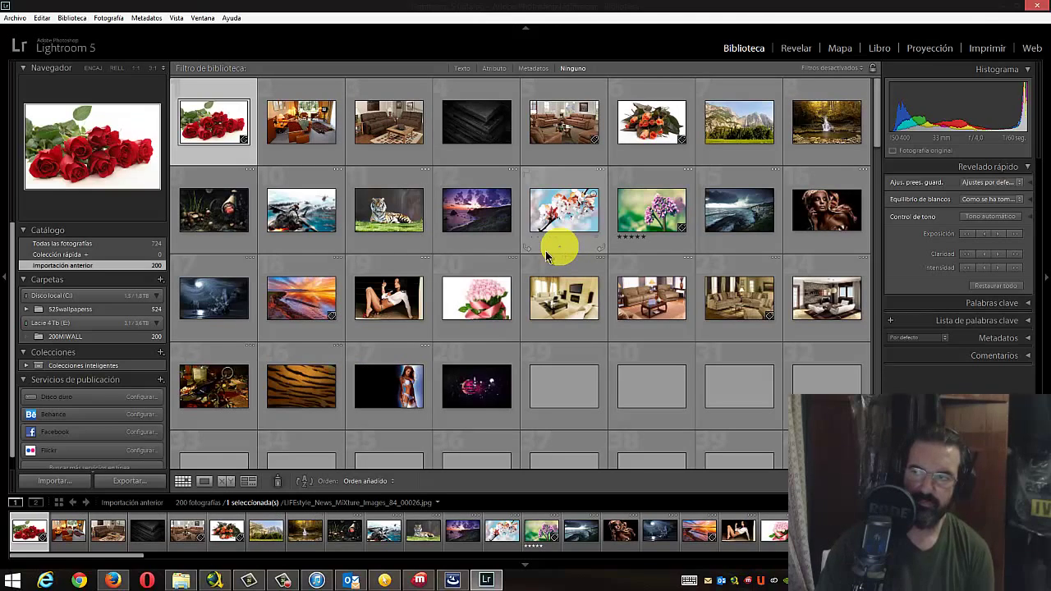
# - Examine the photo of the woman in the white shirt enlarged and at 1:1, and return to the thumbnail grid
pyautogui.doubleClick(389, 308)
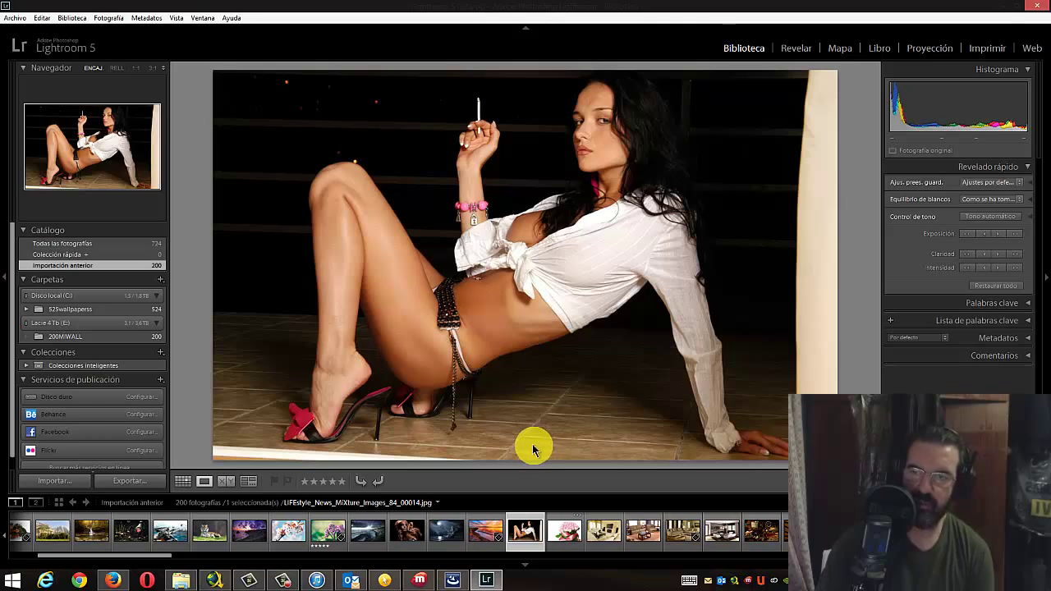
pyautogui.press('g')
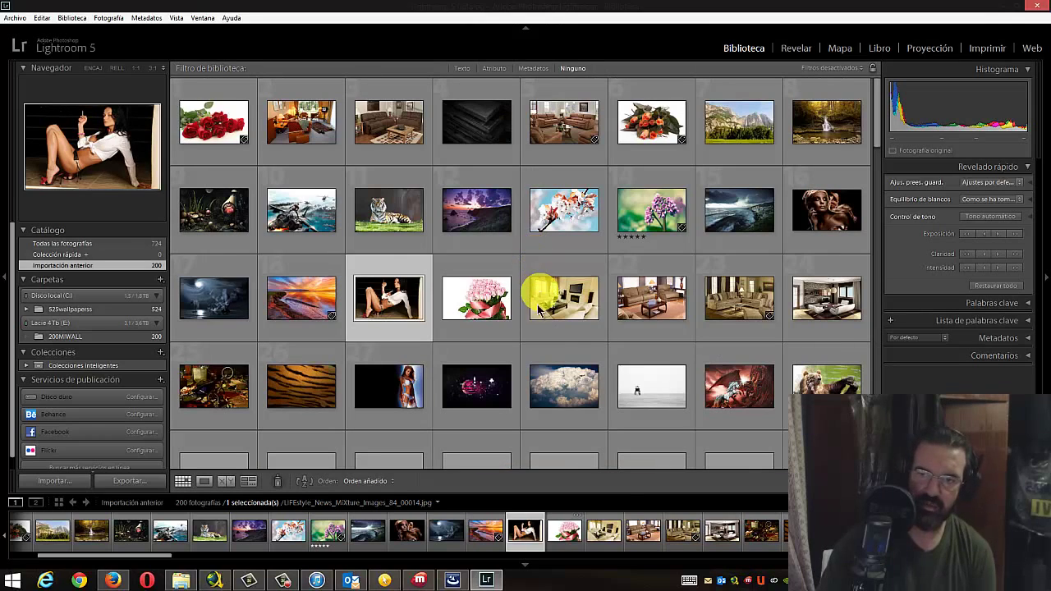
pyautogui.doubleClick(390, 298)
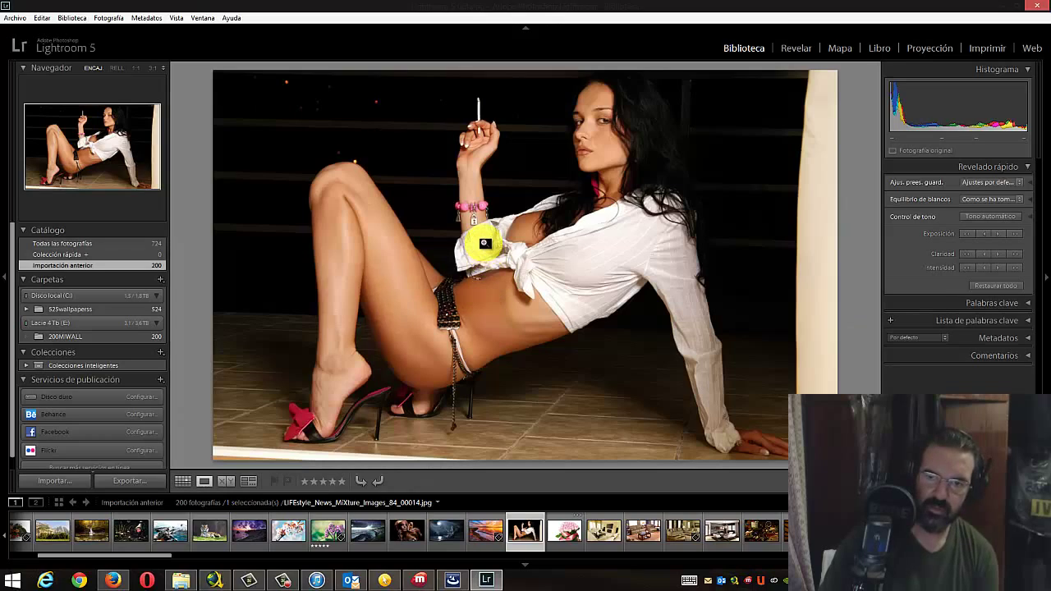
pyautogui.click(483, 241)
pyautogui.press('g')
pyautogui.click(483, 246)
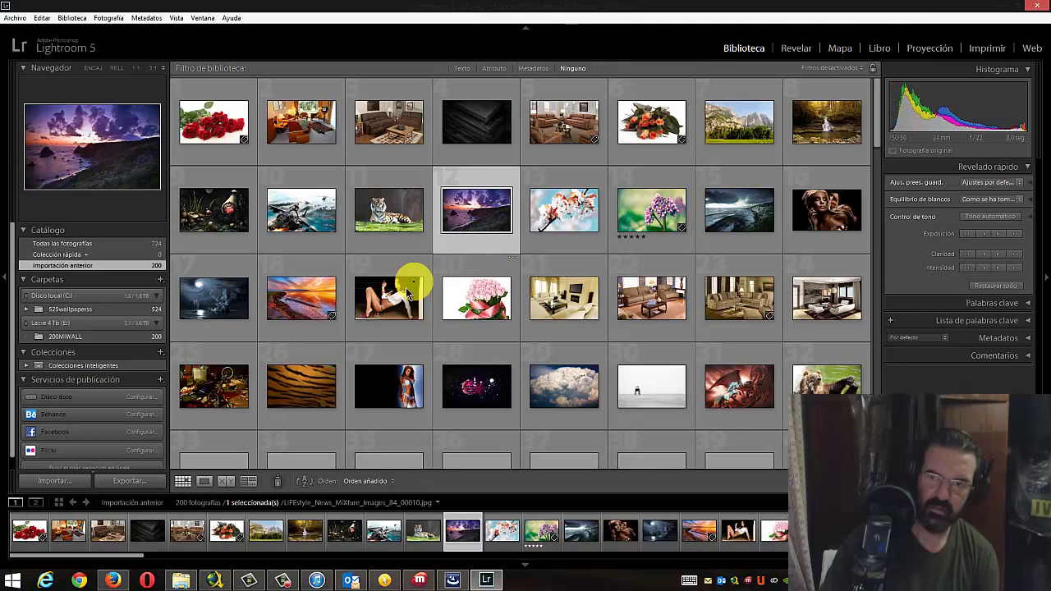
pyautogui.doubleClick(395, 294)
pyautogui.click(413, 294)
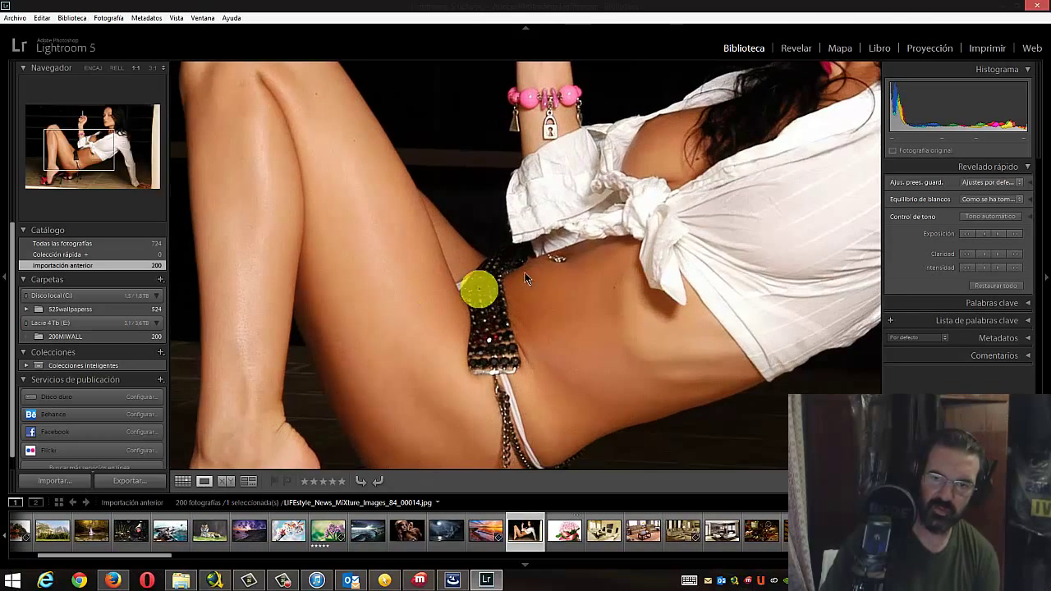
pyautogui.click(650, 205)
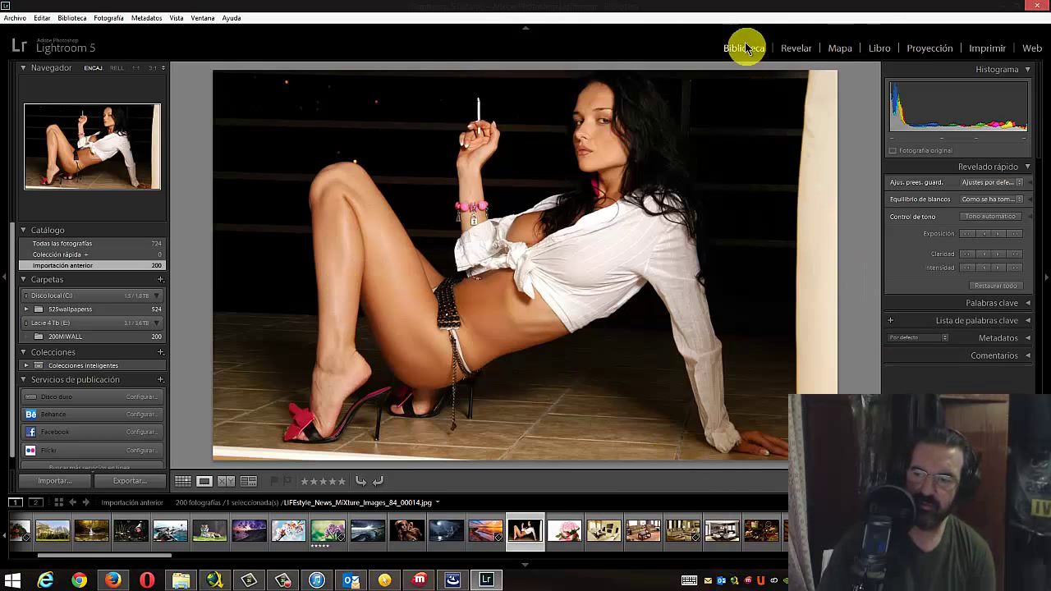
pyautogui.click(183, 481)
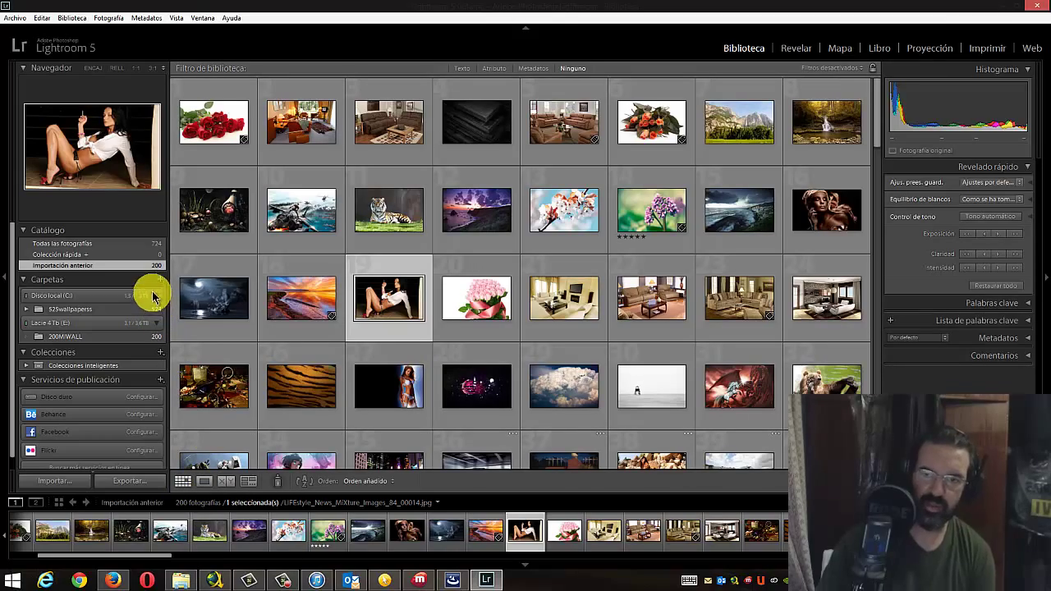
# - Close Lightroom and dismiss the Miro_Helper.exe errors covering the DiRT2 installer
pyautogui.click(1036, 5)
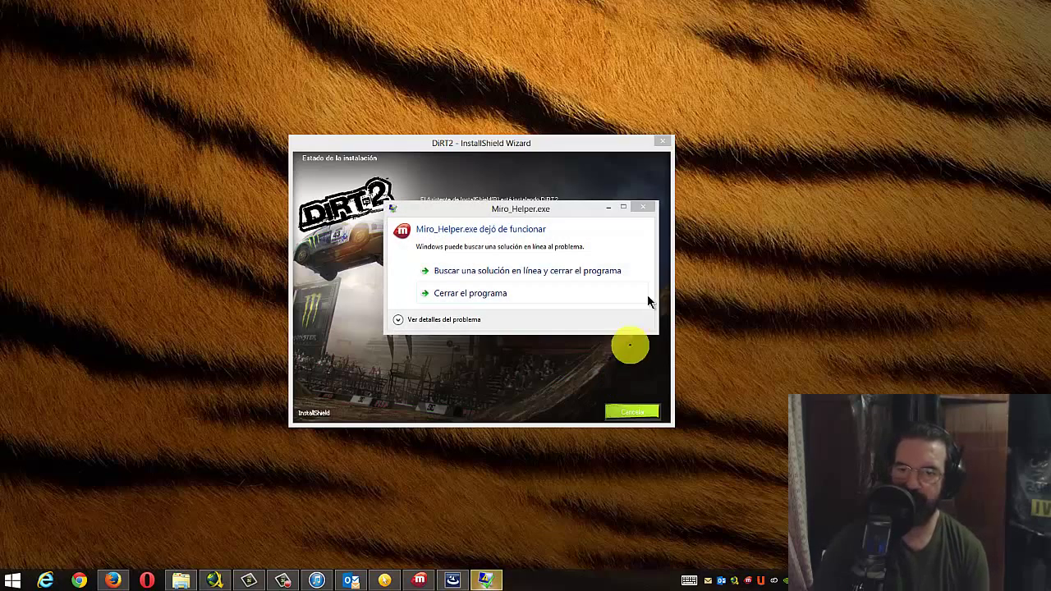
pyautogui.click(643, 207)
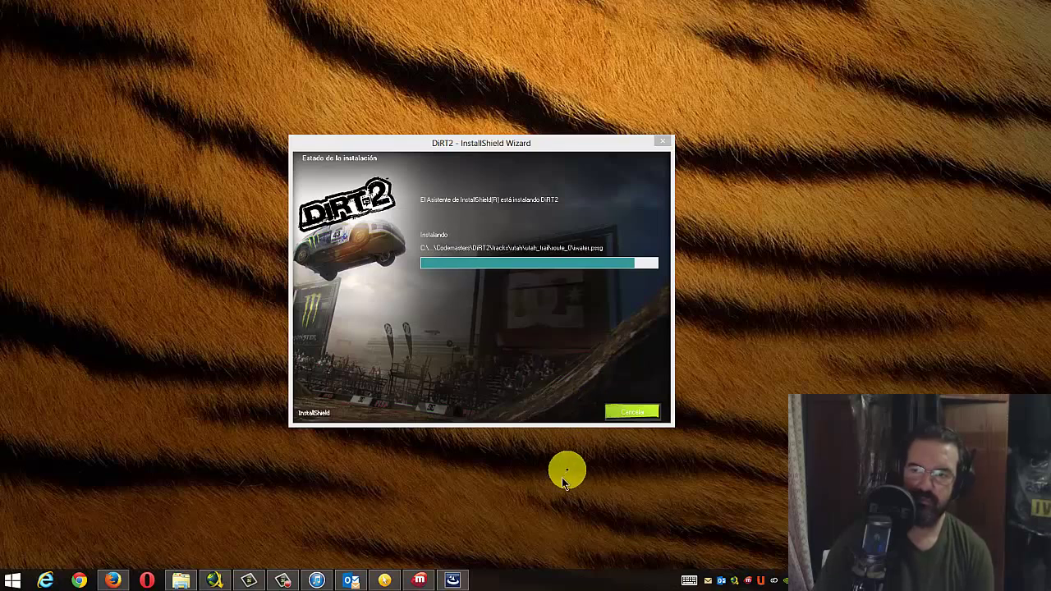
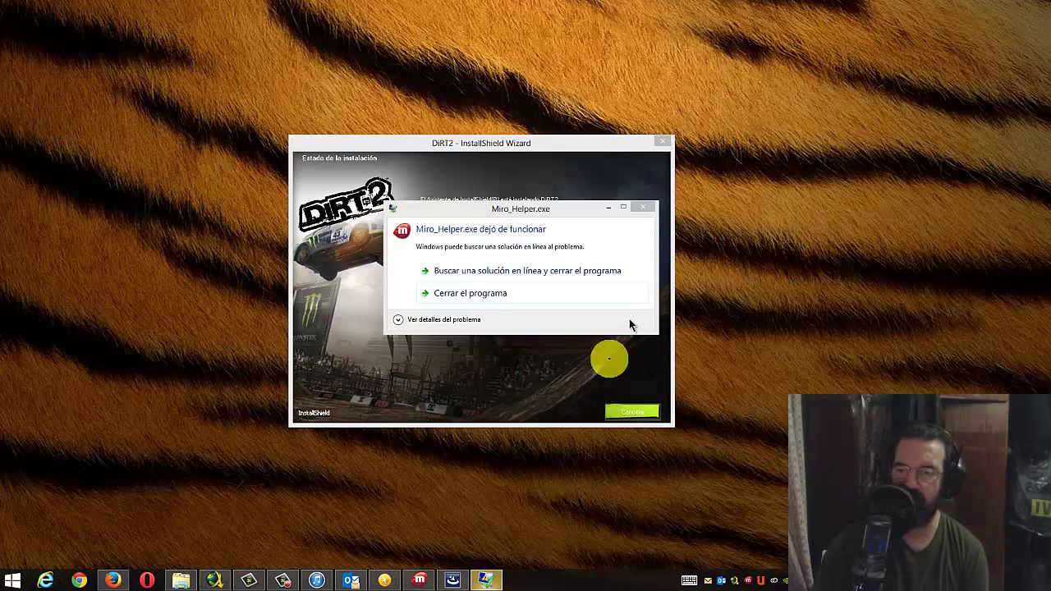
pyautogui.click(644, 207)
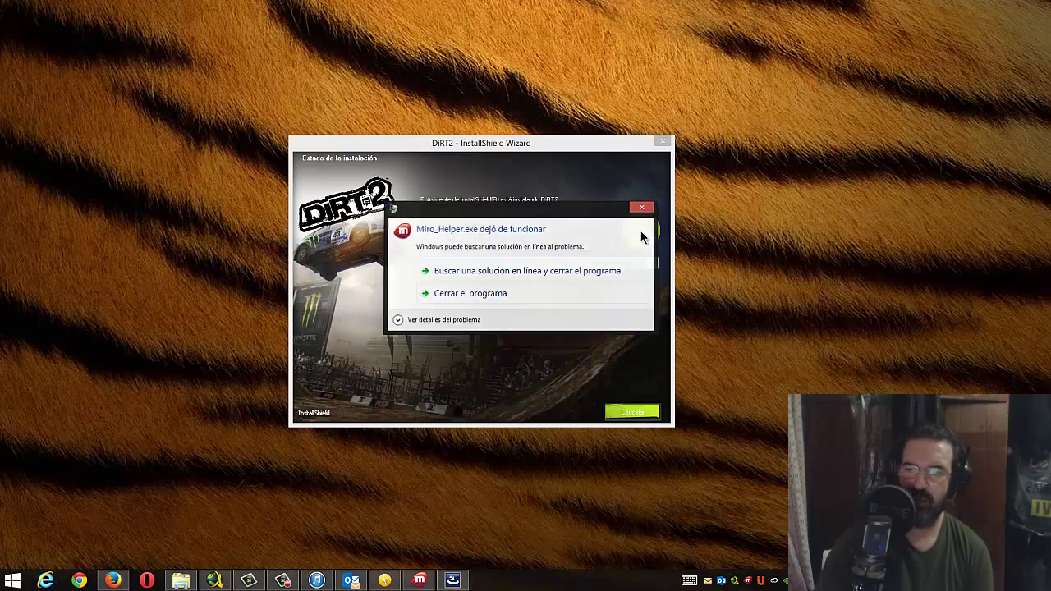
# - Check the video conversion in Miro, and close the Windows Defender window and the Miro_Helper.exe errors
pyautogui.click(420, 581)
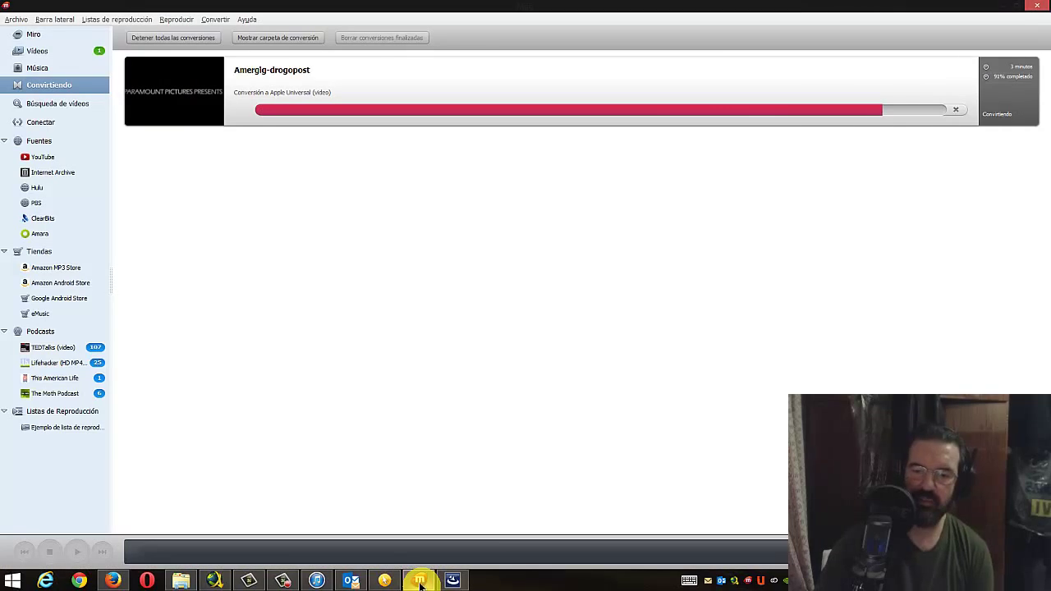
pyautogui.click(421, 582)
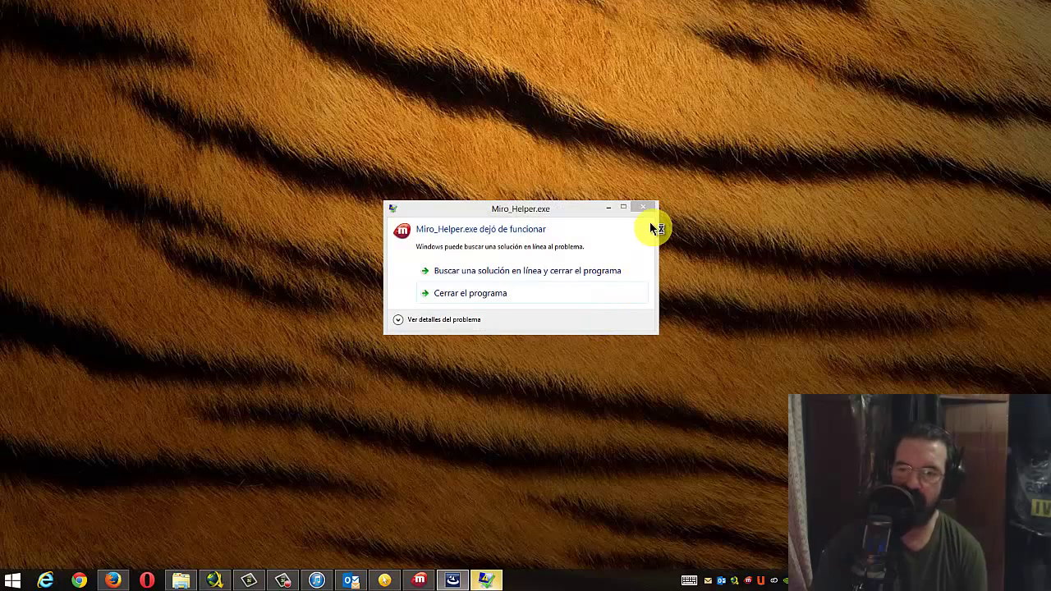
pyautogui.click(645, 206)
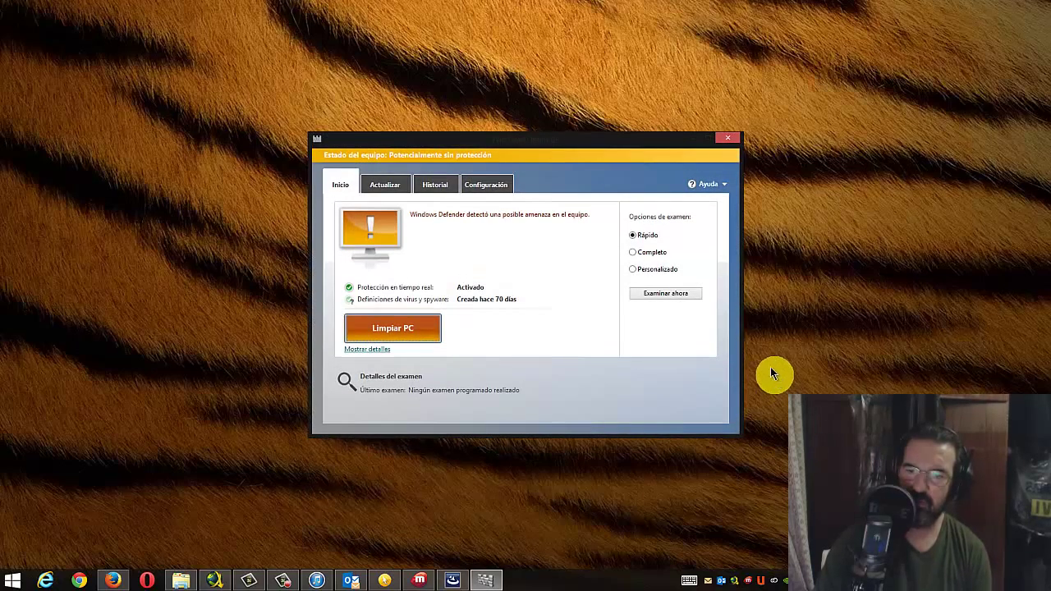
pyautogui.click(727, 141)
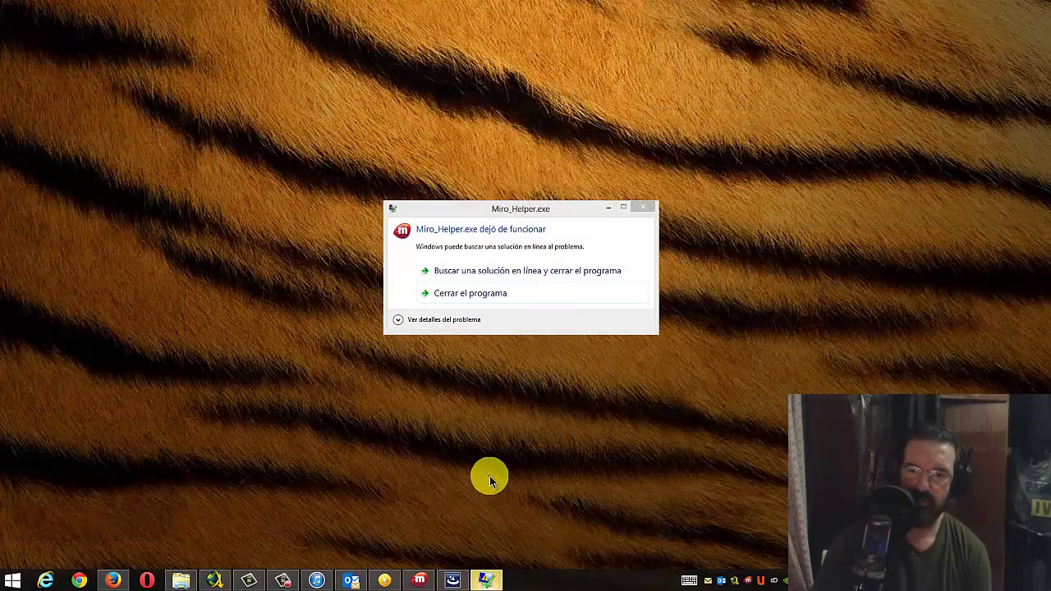
pyautogui.click(643, 207)
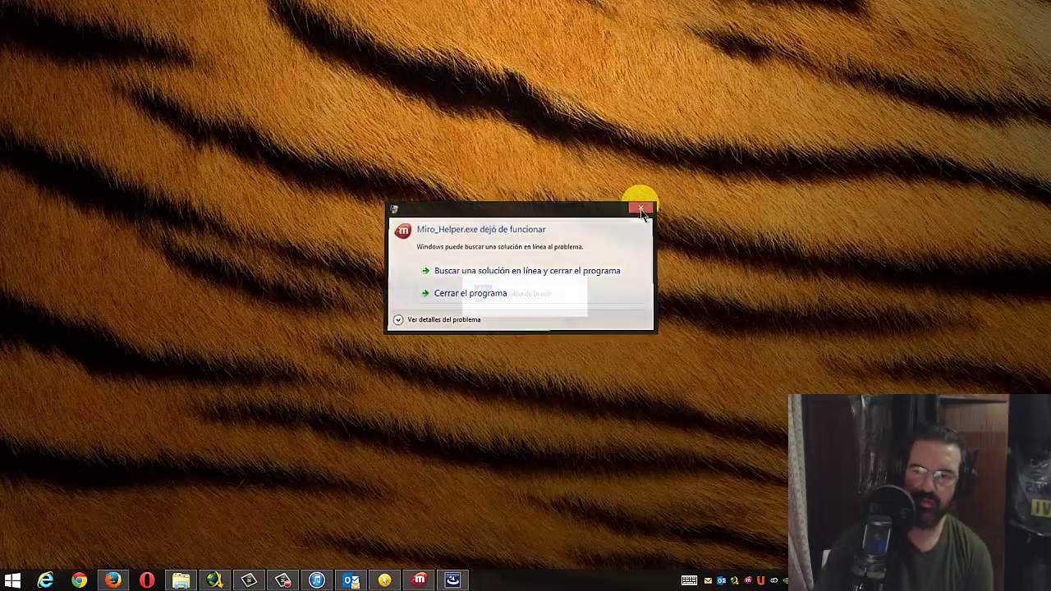
# - Show the desktop icons and look through the utility and system program groups
pyautogui.doubleClick(466, 456)
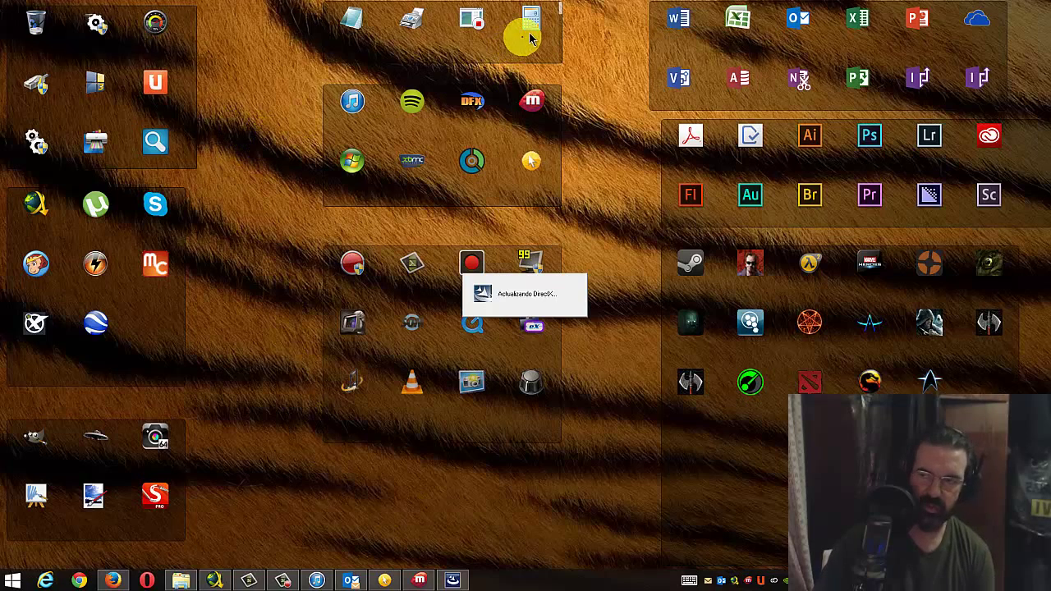
pyautogui.scroll(-2, 531, 37)
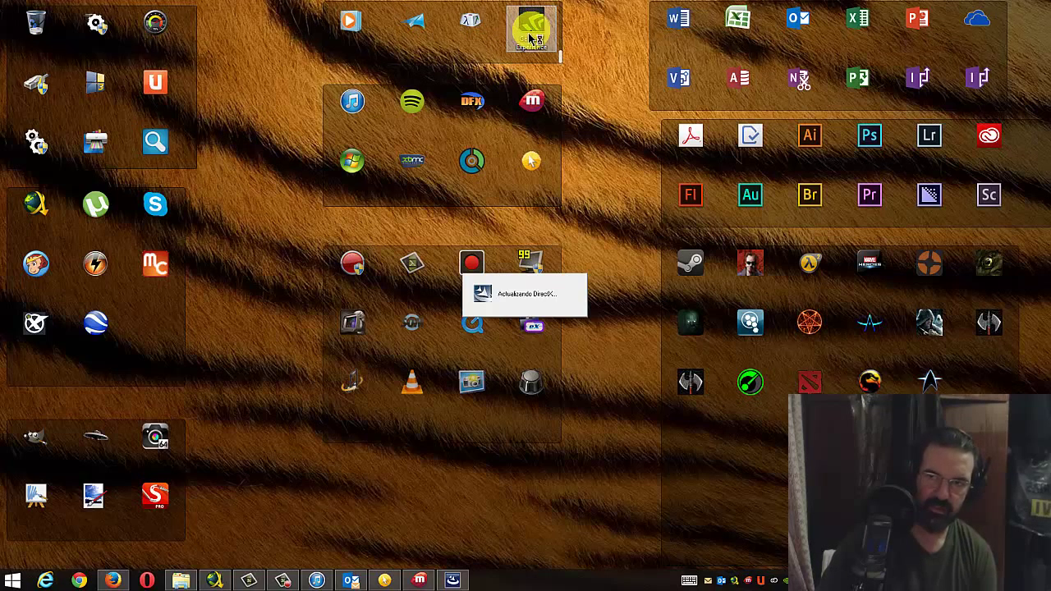
pyautogui.scroll(2, 530, 37)
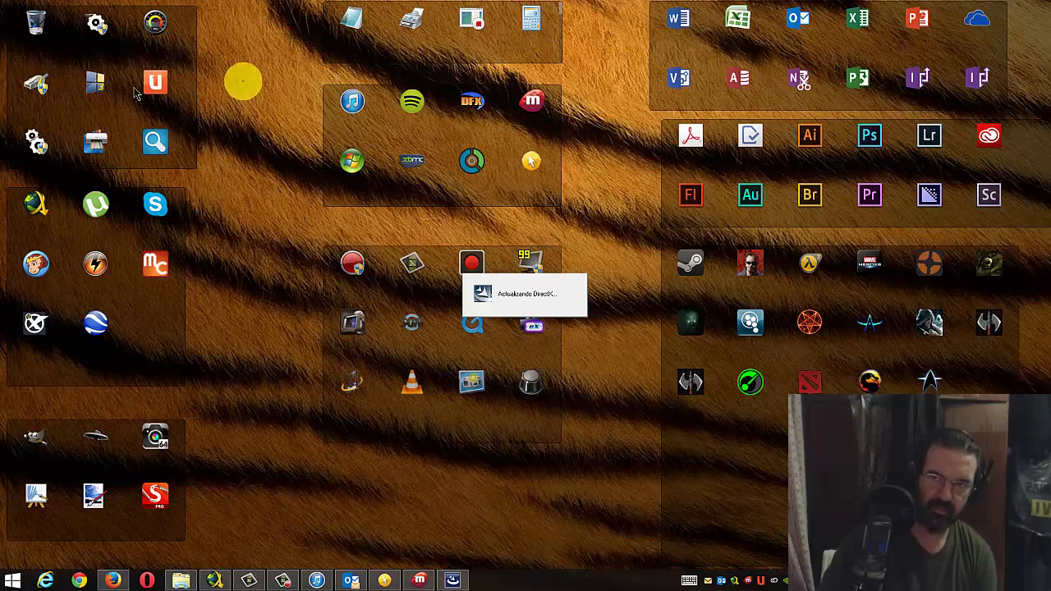
pyautogui.scroll(-3, 156, 82)
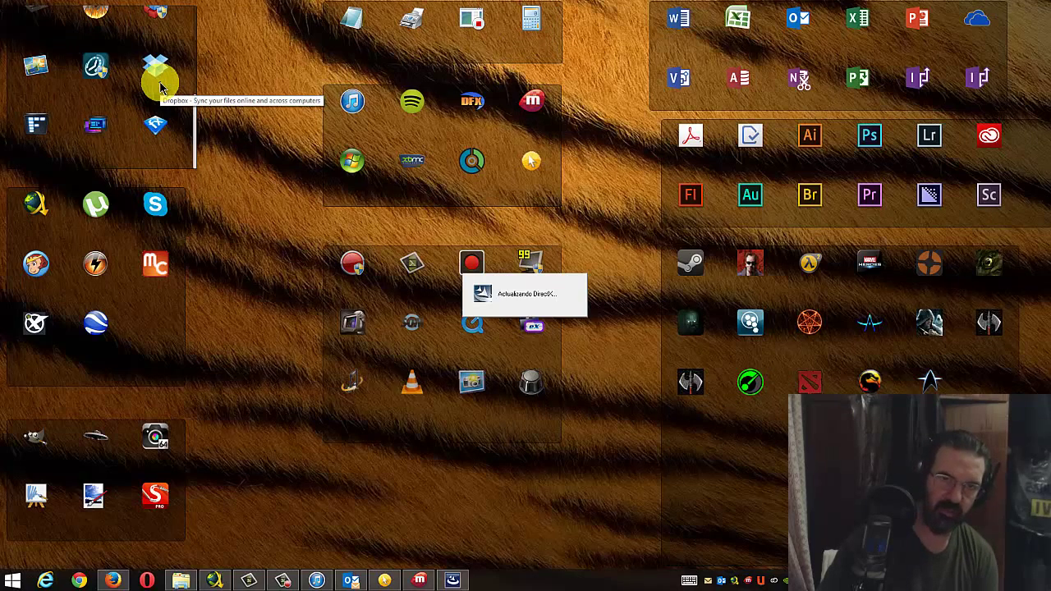
pyautogui.scroll(3, 160, 86)
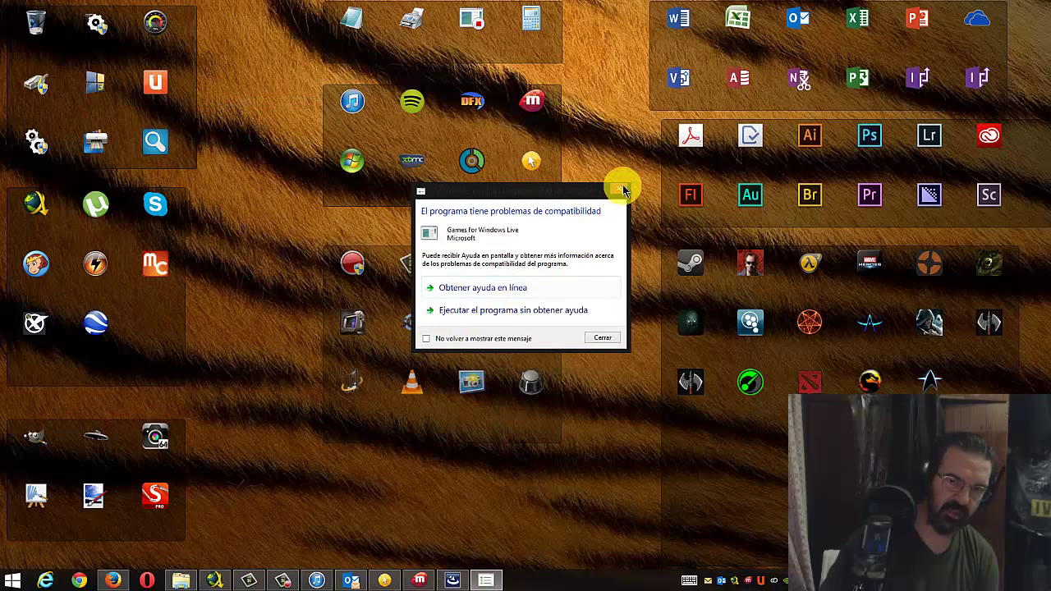
# - Close the Games for Windows Live compatibility notice, finish the DiRT2 installation wizard and dismiss the Miro_Helper.exe error
pyautogui.click(622, 190)
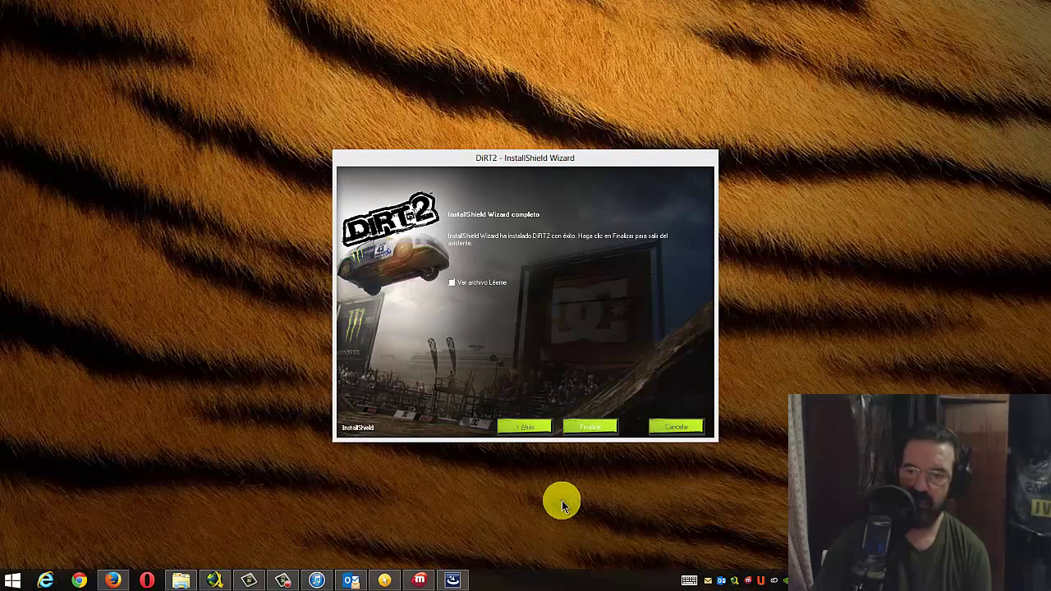
pyautogui.click(584, 428)
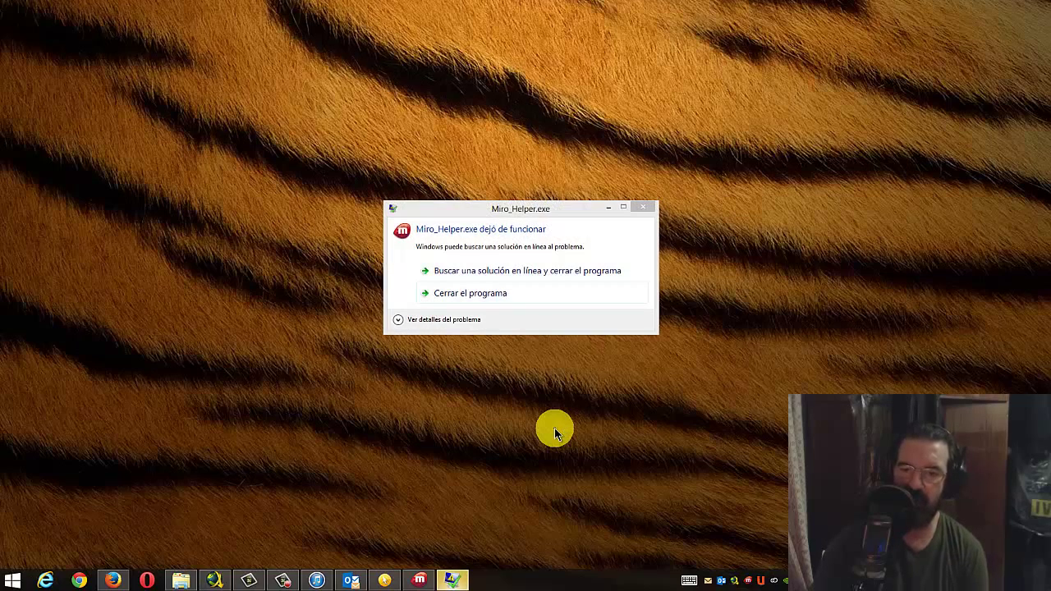
pyautogui.click(642, 207)
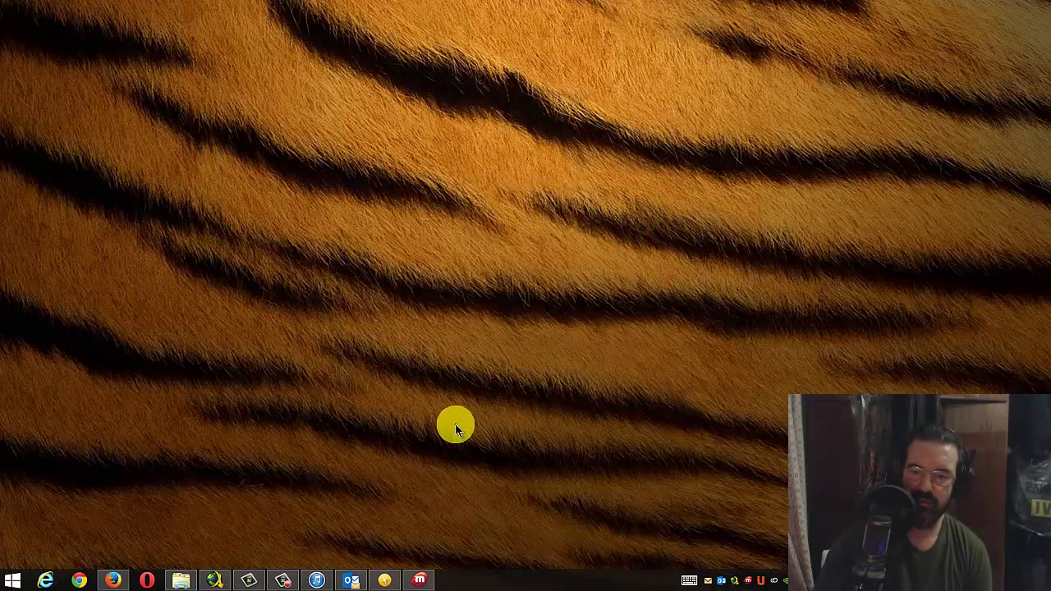
# - Show the desktop icons briefly and hide them again
pyautogui.doubleClick(434, 443)
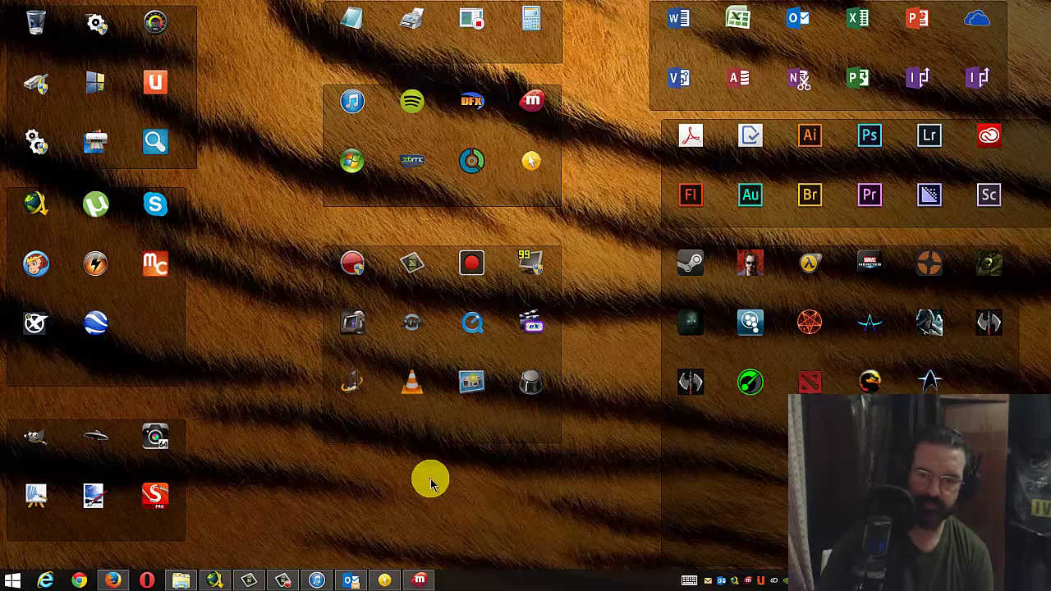
pyautogui.doubleClick(431, 483)
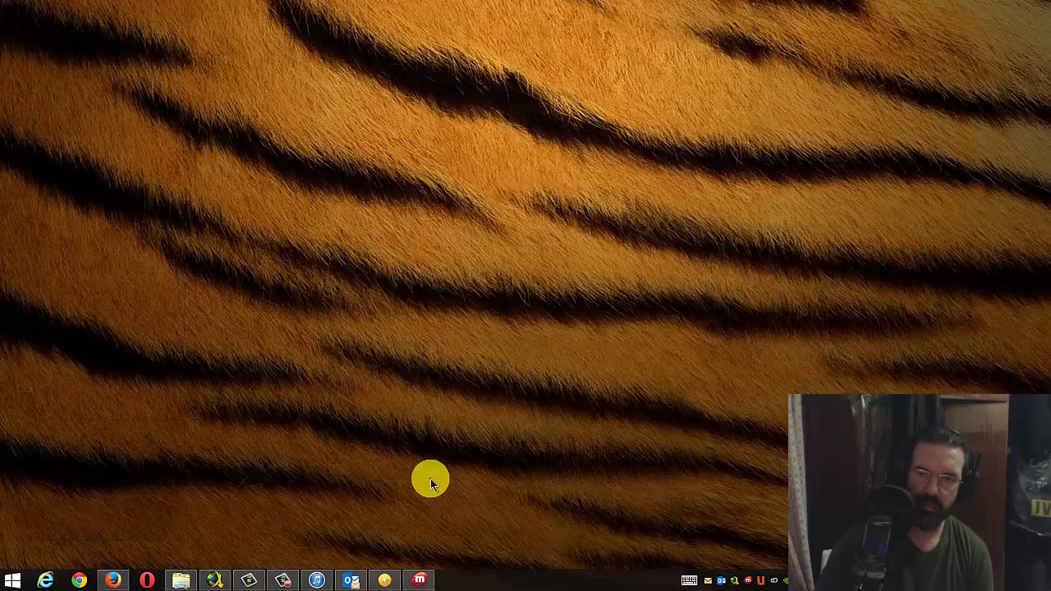
# - Open the Archivos de programa (x86) folder on Disco local (C:) in File Explorer
pyautogui.click(178, 580)
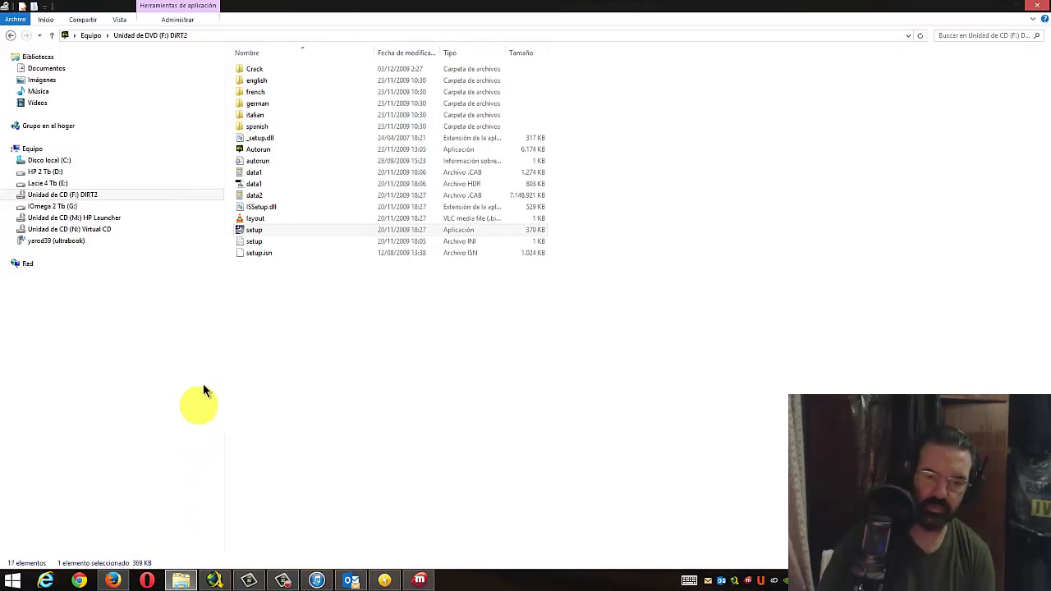
pyautogui.click(70, 160)
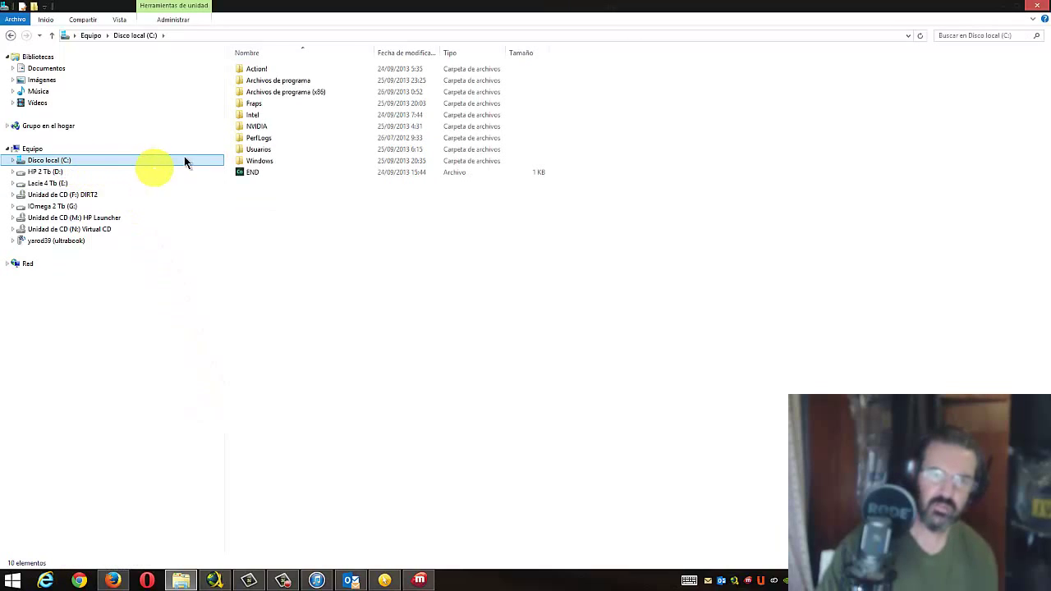
pyautogui.doubleClick(274, 94)
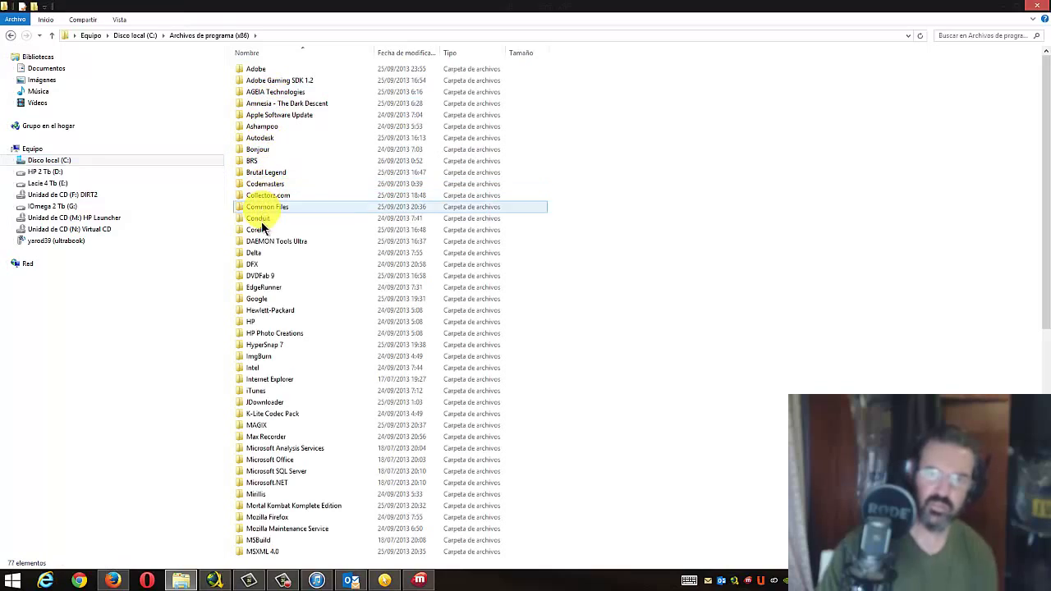
pyautogui.click(262, 267)
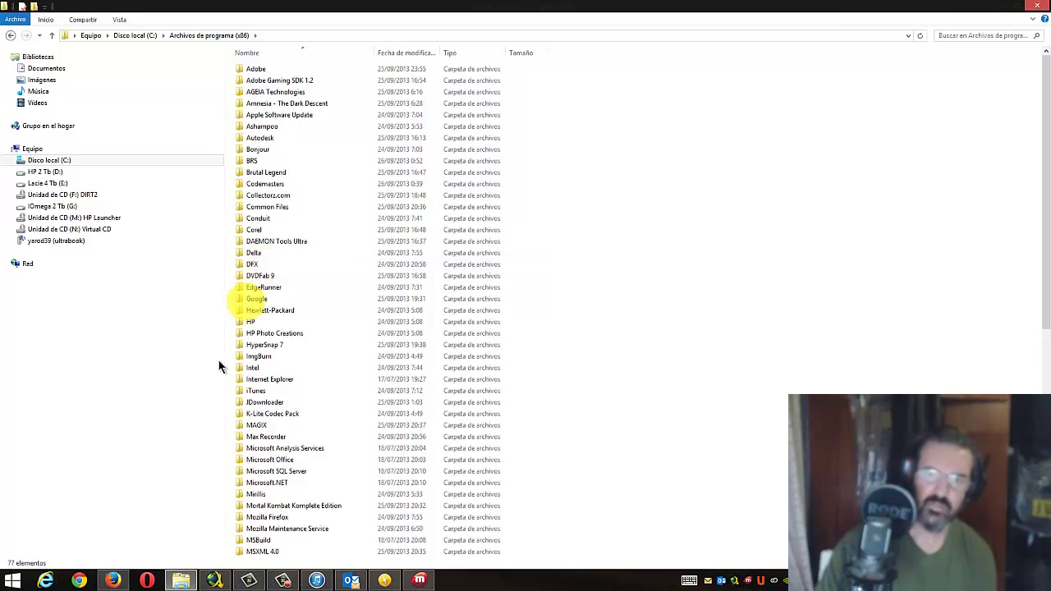
# - Check the Dirt2 download page in Firefox, return to the folder window and dismiss the Miro_Helper.exe error
pyautogui.click(114, 580)
pyautogui.click(113, 580)
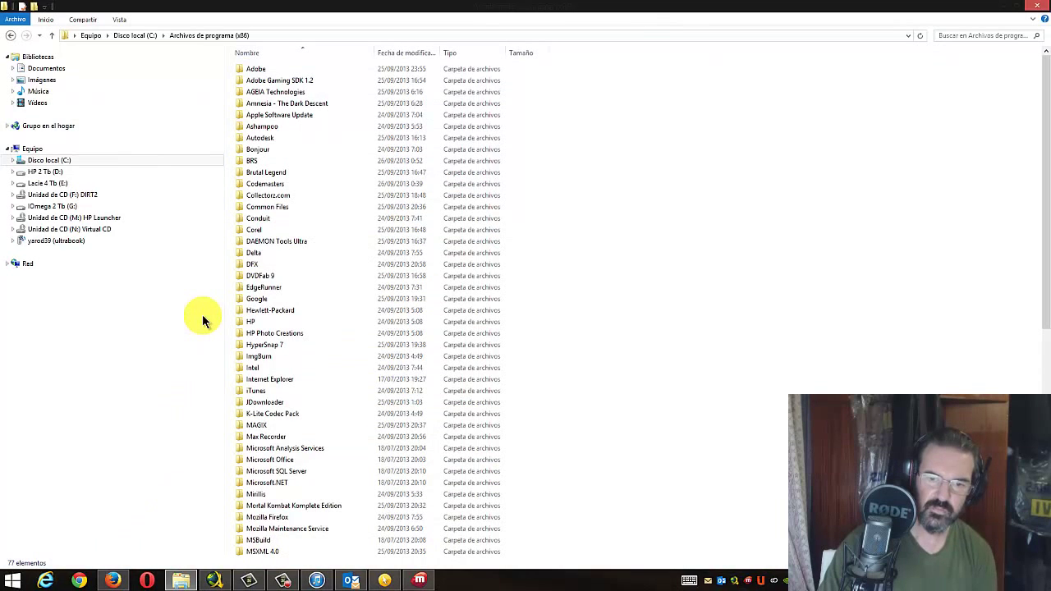
pyautogui.click(112, 581)
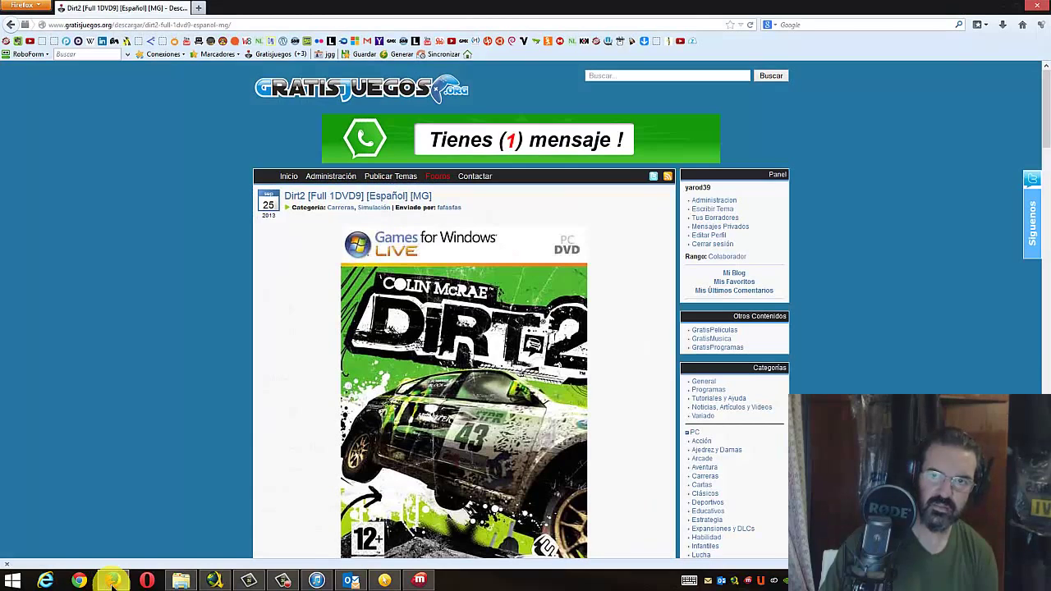
pyautogui.click(113, 582)
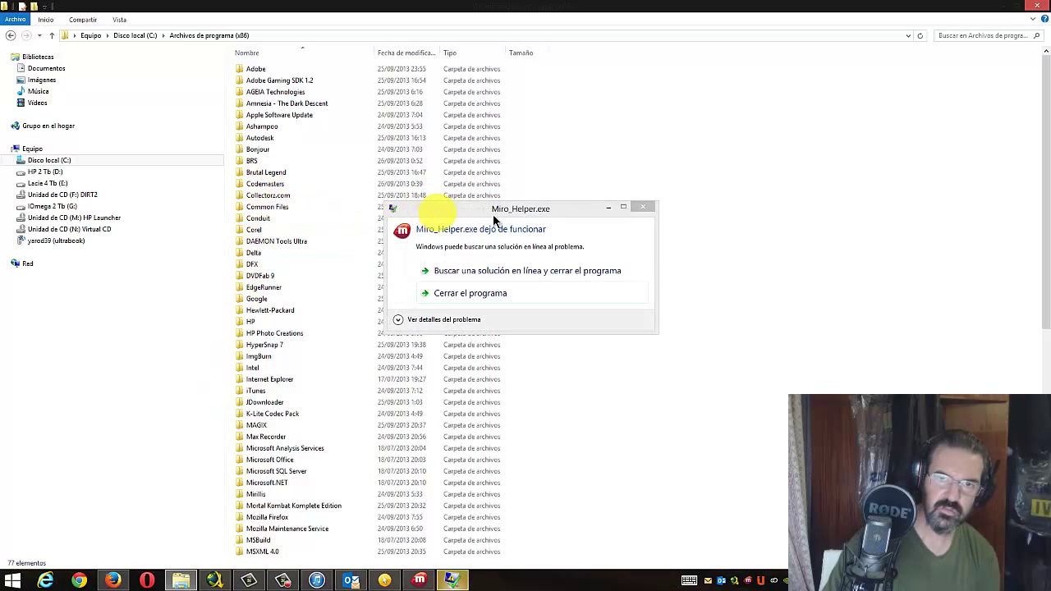
pyautogui.click(645, 208)
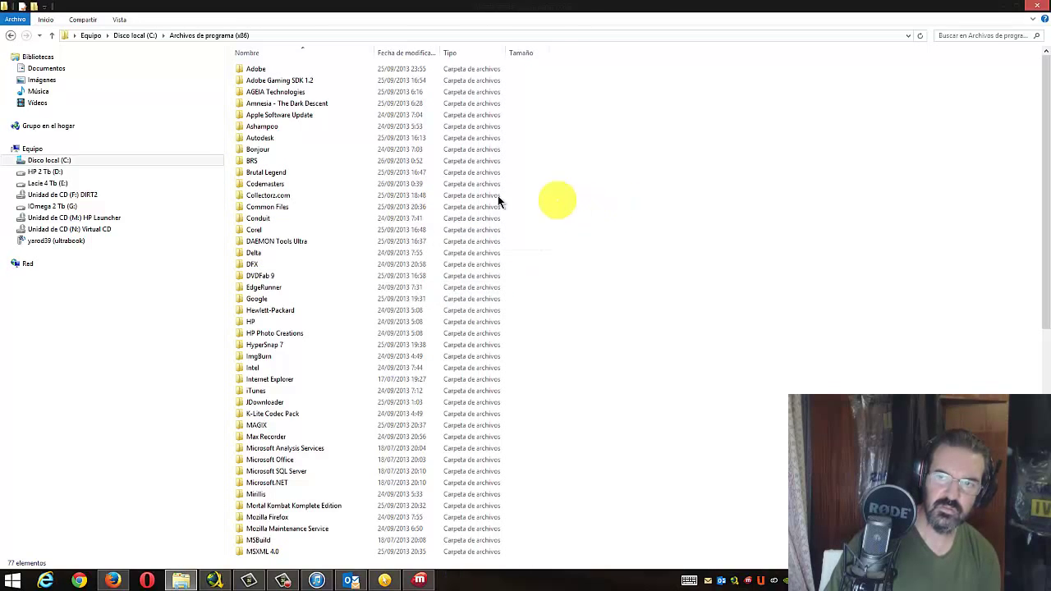
# - Look through the whole list of program folders in Archivos de programa (x86) for the installed game
pyautogui.scroll(-3, 311, 197)
pyautogui.click(309, 206)
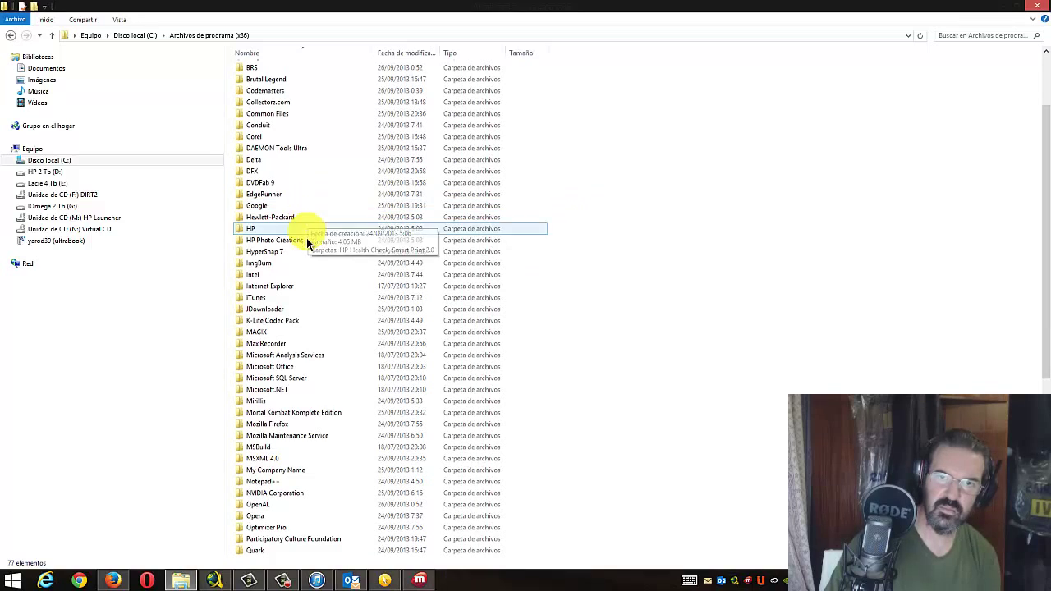
pyautogui.scroll(-2, 305, 267)
pyautogui.scroll(-2, 306, 273)
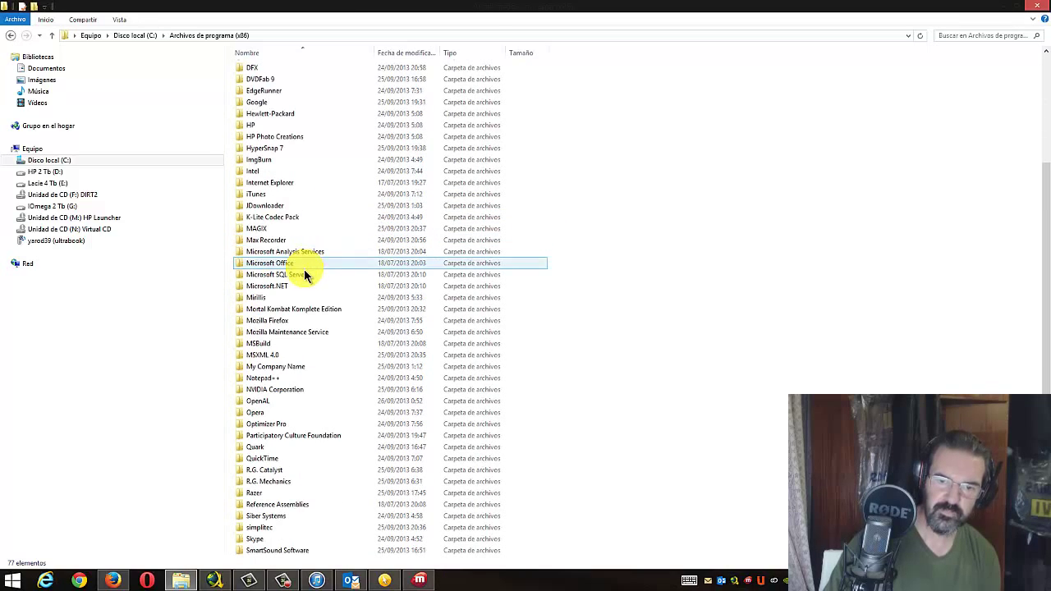
pyautogui.scroll(-2, 304, 294)
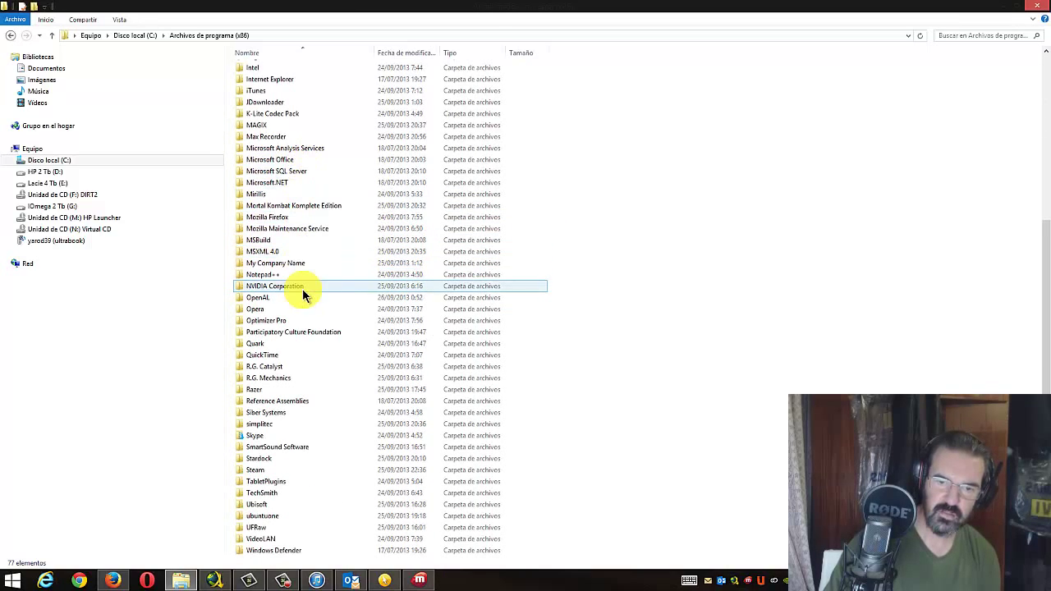
pyautogui.scroll(-3, 302, 294)
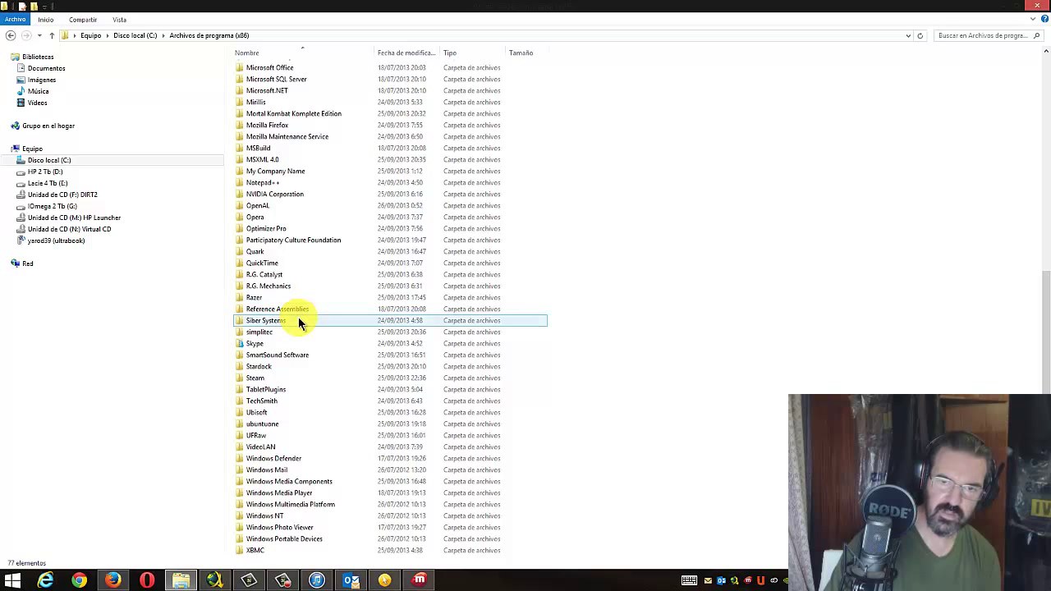
pyautogui.scroll(10, 298, 320)
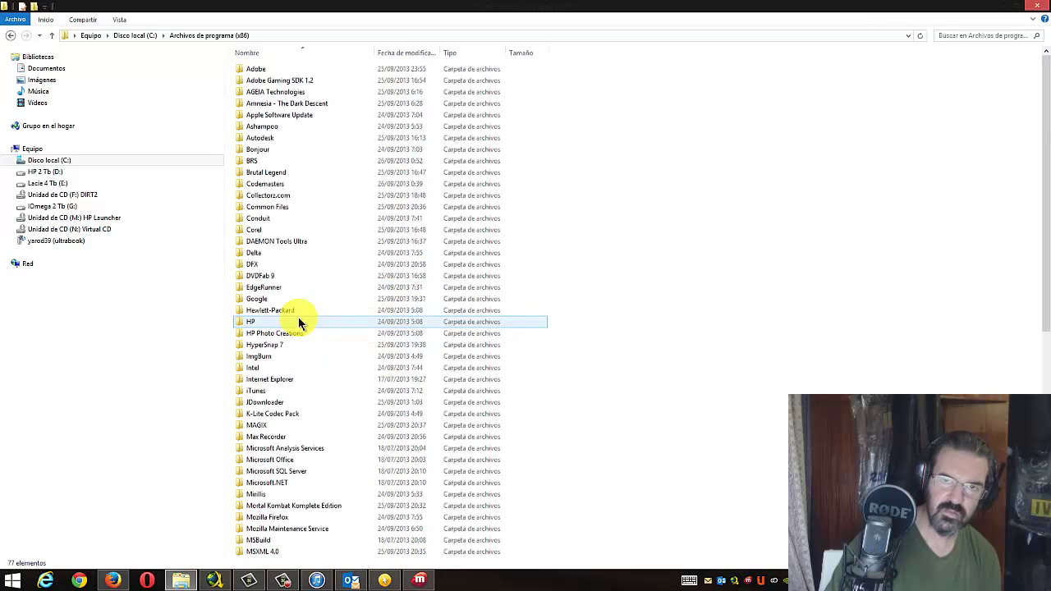
# - Look inside the Archivos de programa folder and return to the root of Disco local (C:)
pyautogui.click(138, 35)
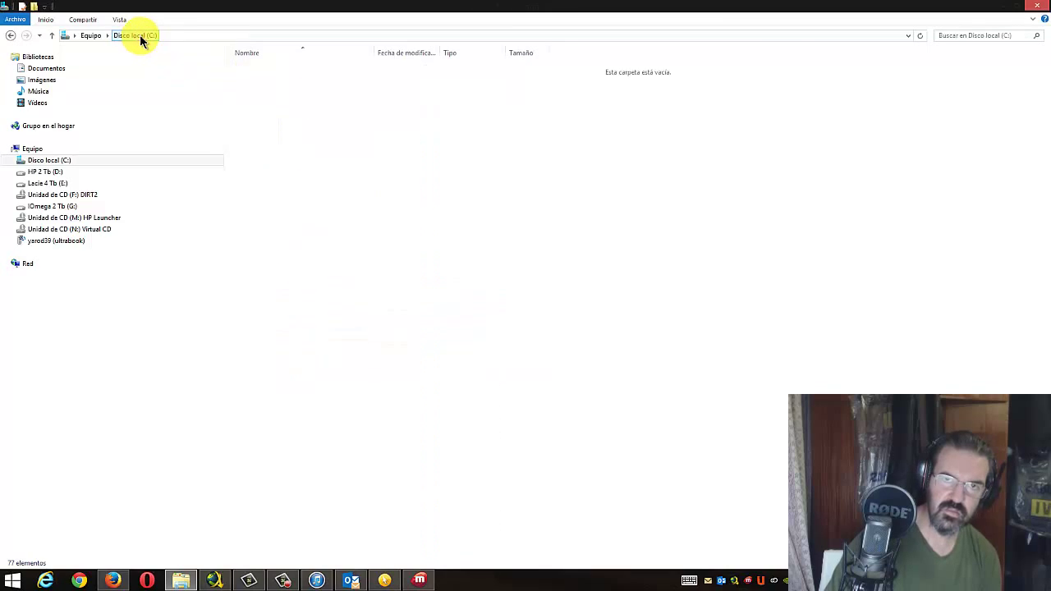
pyautogui.doubleClick(289, 76)
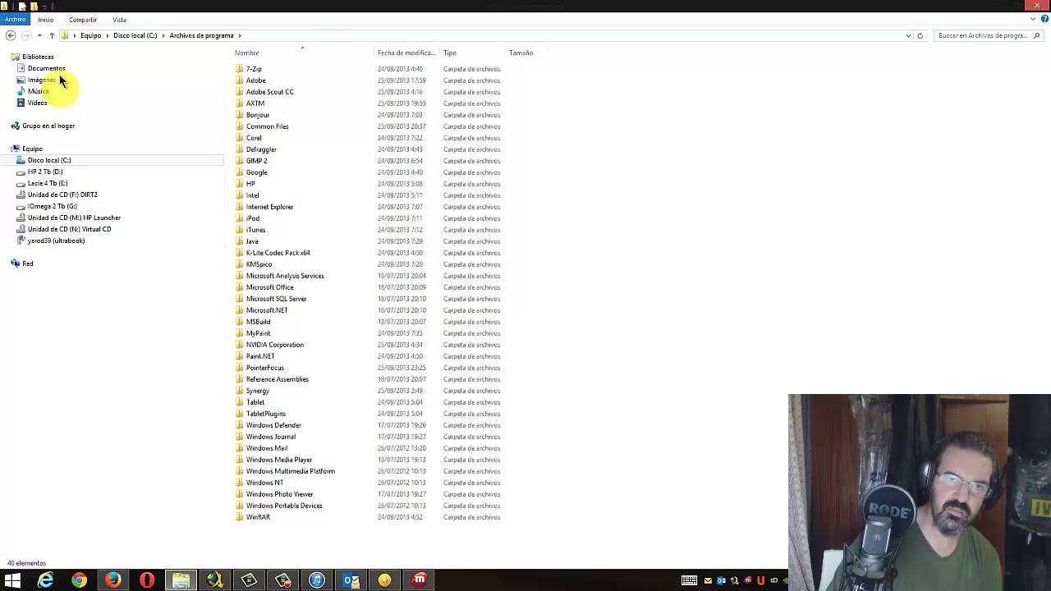
pyautogui.click(48, 160)
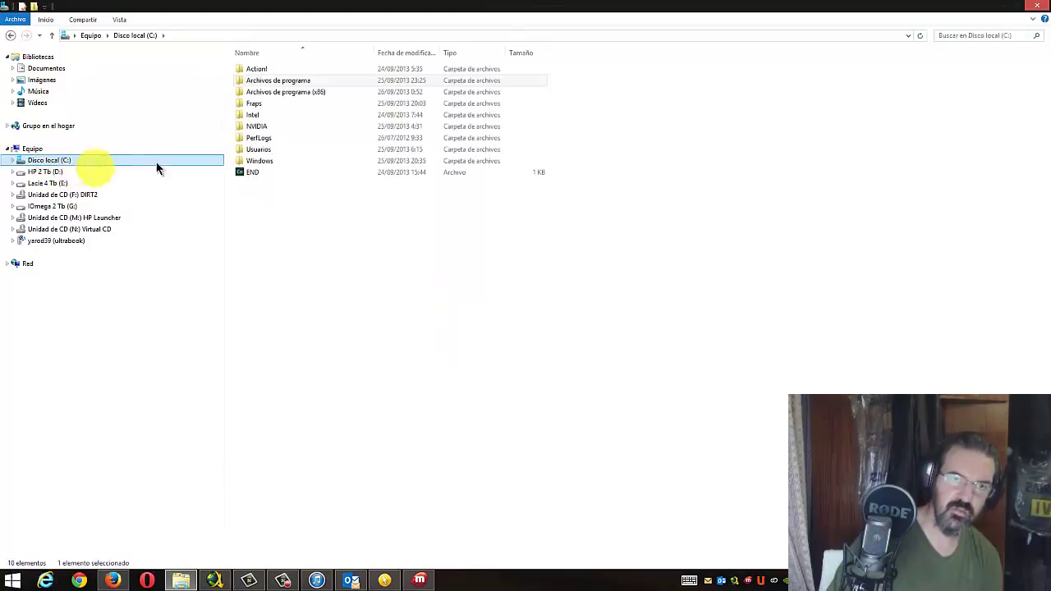
# - Check the AGEIA Technologies folder in Archivos de programa (x86) for the game and return to the list of program folders
pyautogui.click(255, 150)
pyautogui.click(257, 140)
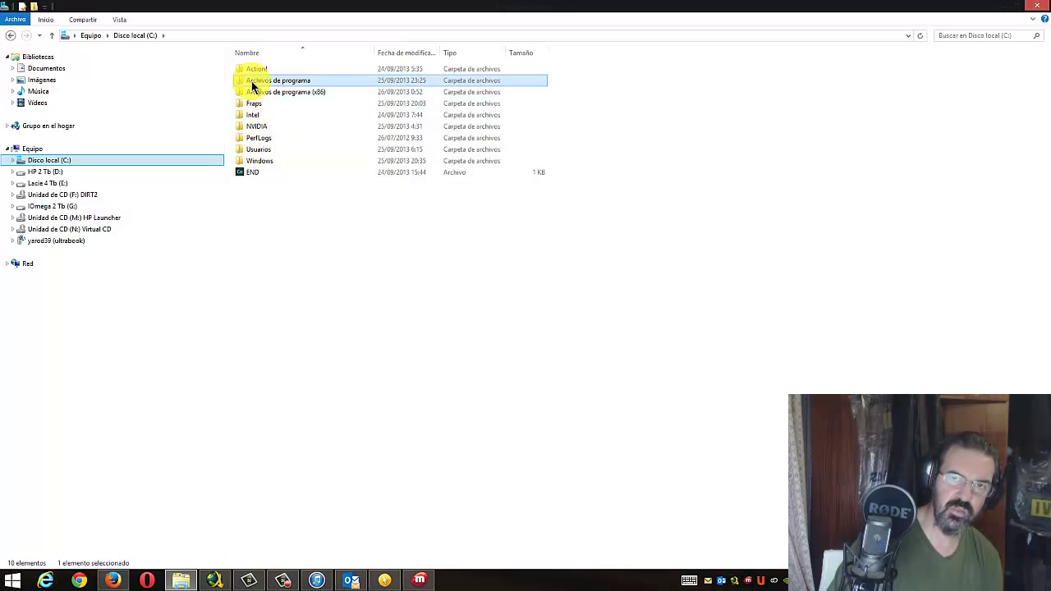
pyautogui.click(256, 93)
pyautogui.doubleClick(256, 92)
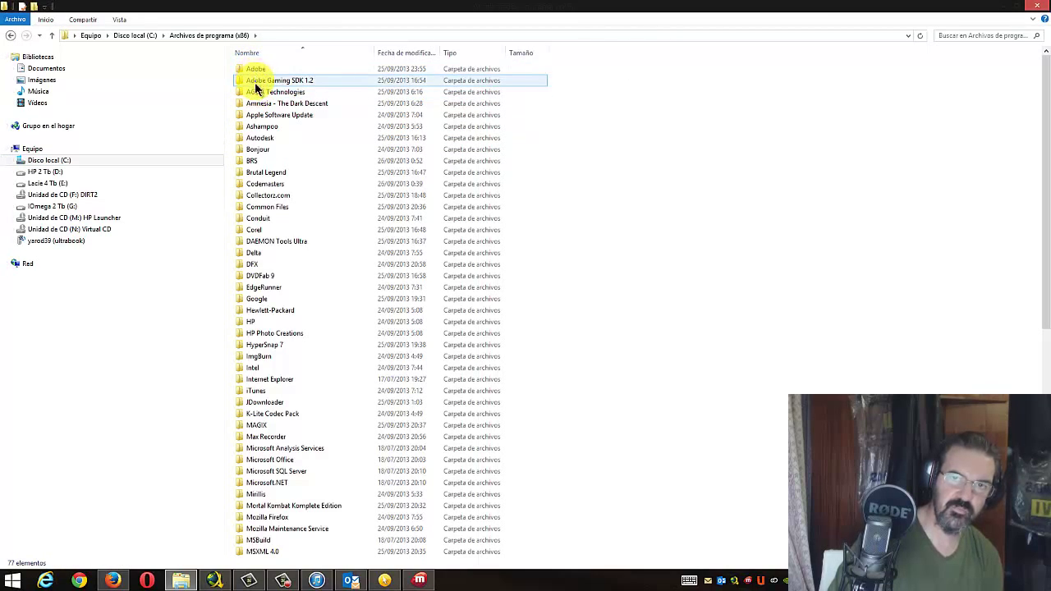
pyautogui.doubleClick(257, 97)
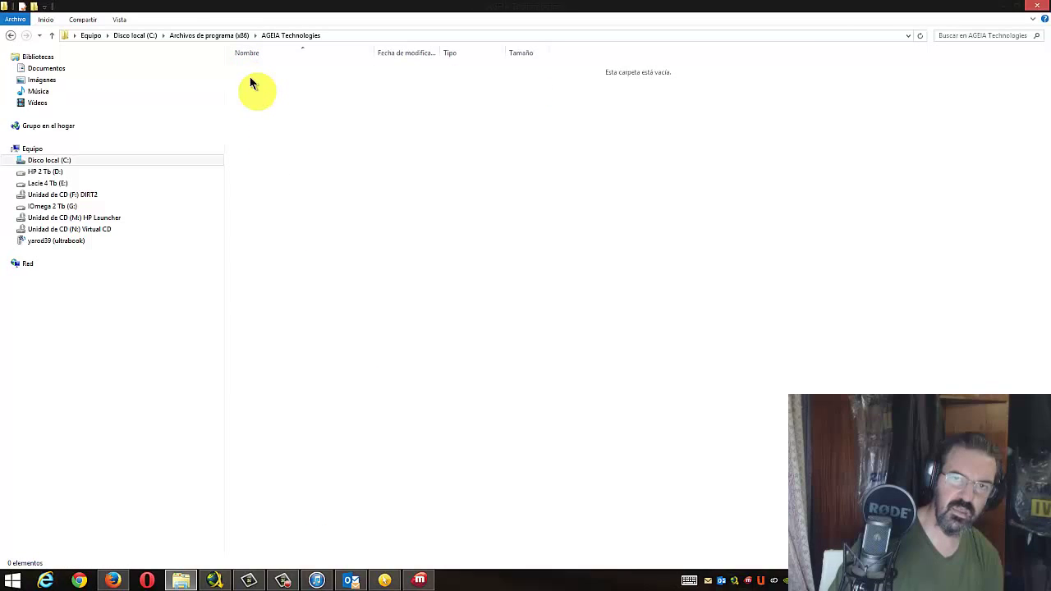
pyautogui.click(220, 35)
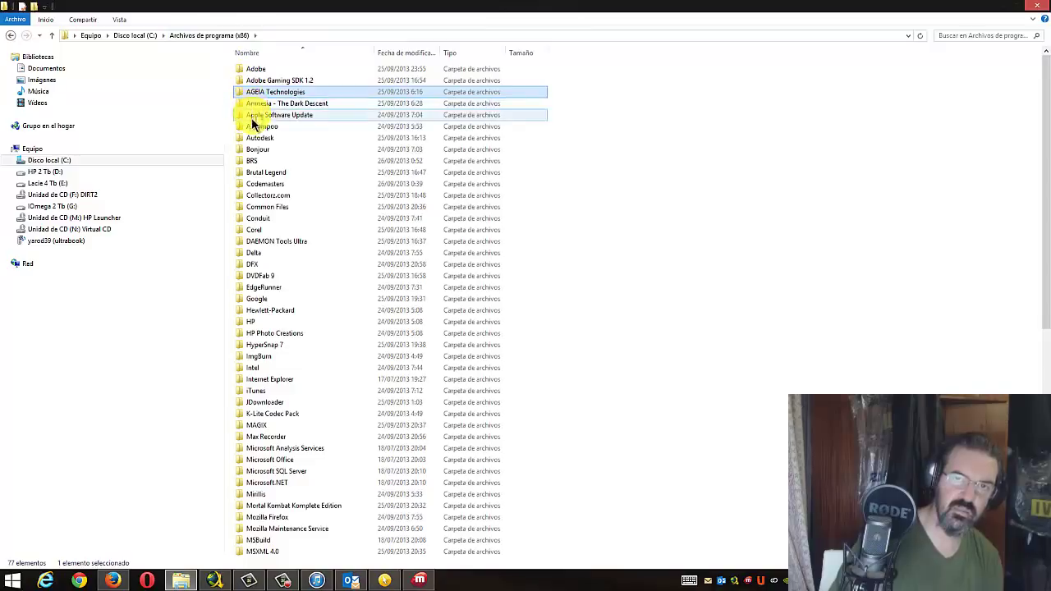
# - Check the BRS folder for the game, dismissing the Miro_Helper.exe error, and return to the root of Disco local (C:)
pyautogui.doubleClick(252, 163)
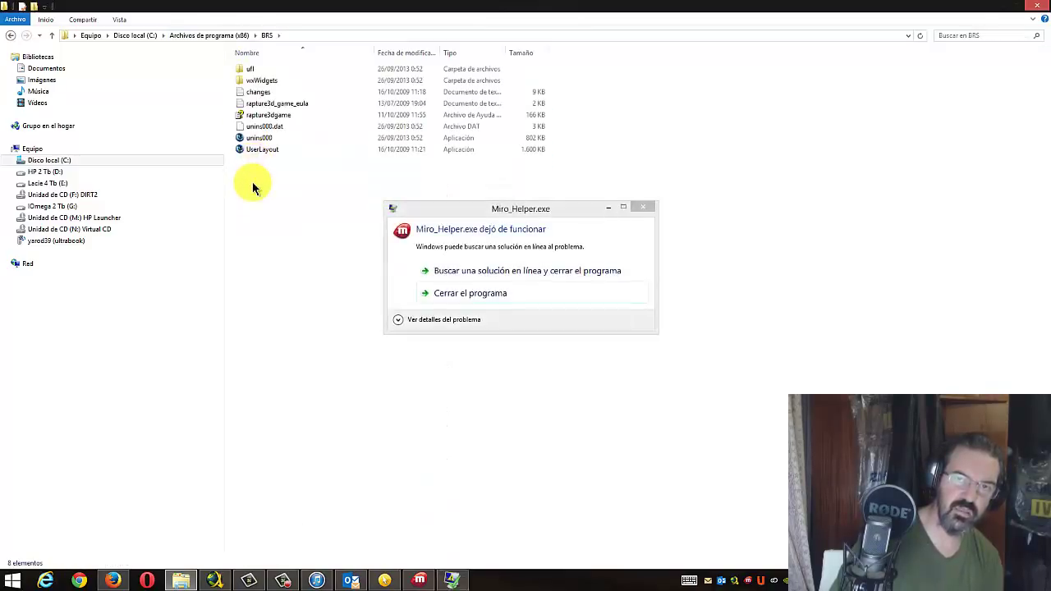
pyautogui.click(644, 208)
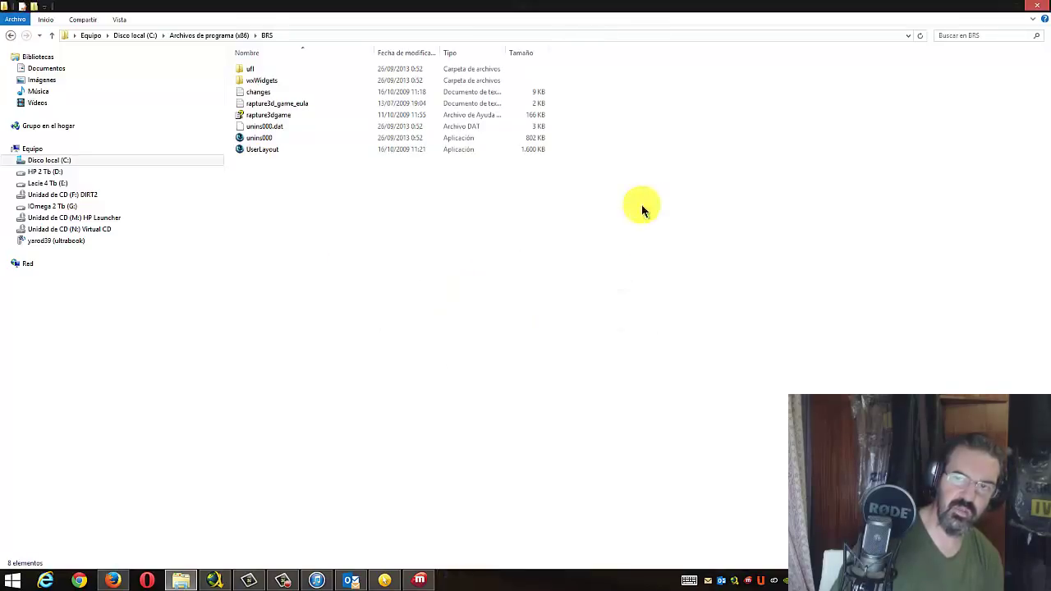
pyautogui.click(149, 35)
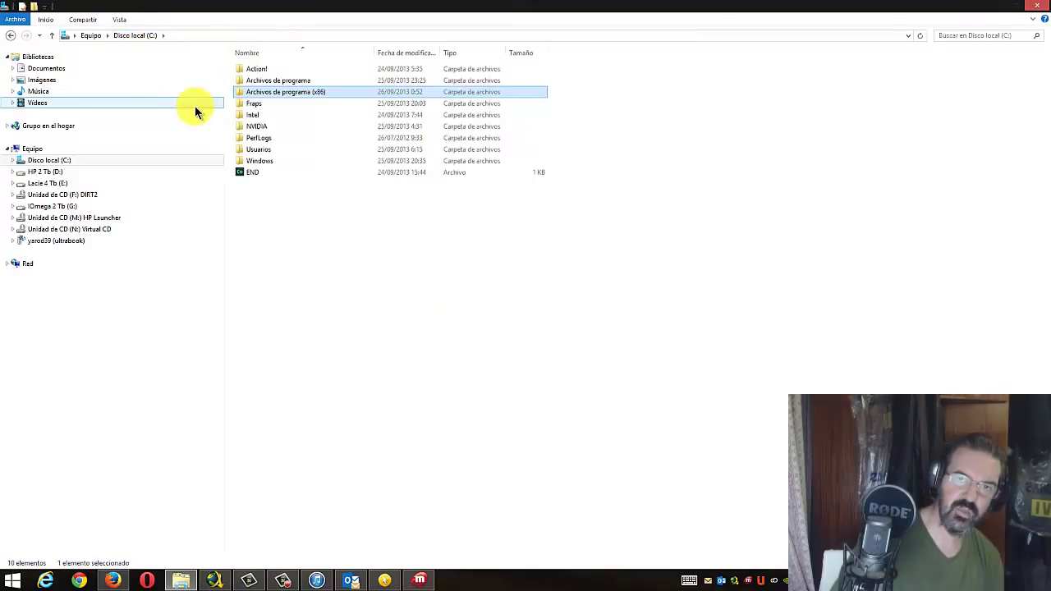
# - Open the DiRT2 installation folder inside Codemasters in Archivos de programa (x86)
pyautogui.doubleClick(260, 92)
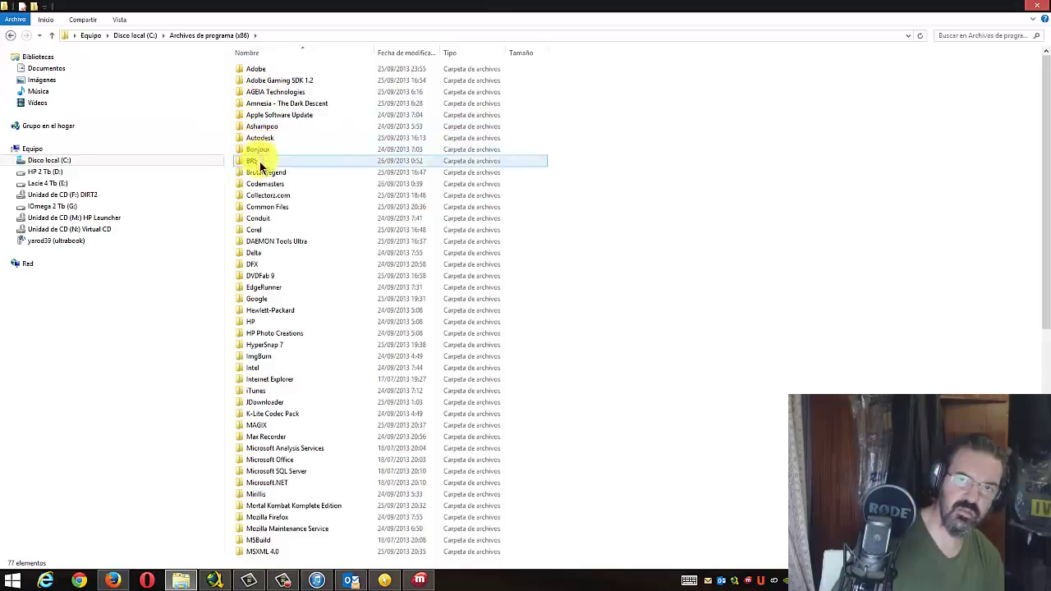
pyautogui.doubleClick(260, 185)
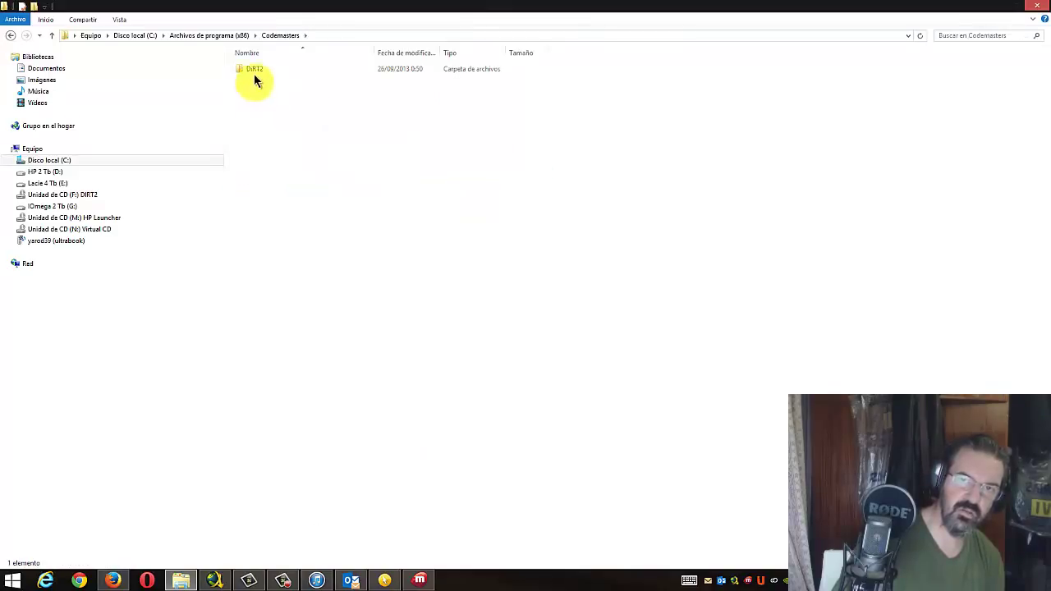
pyautogui.doubleClick(253, 71)
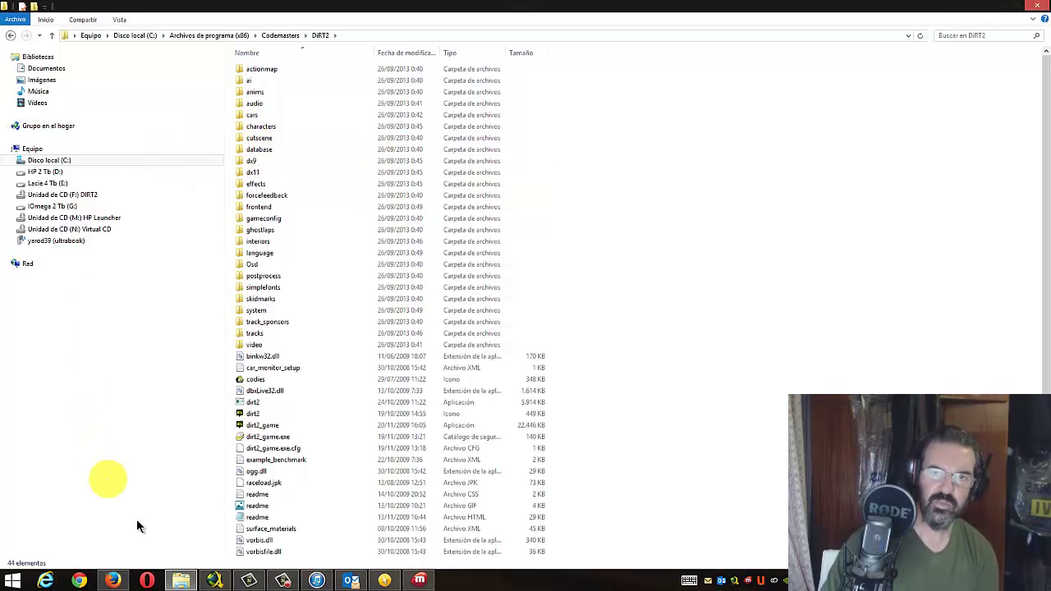
# - Open a second File Explorer window, keeping the DiRT2 folder open, and go to the root of Disco local (C:)
pyautogui.click(180, 579)
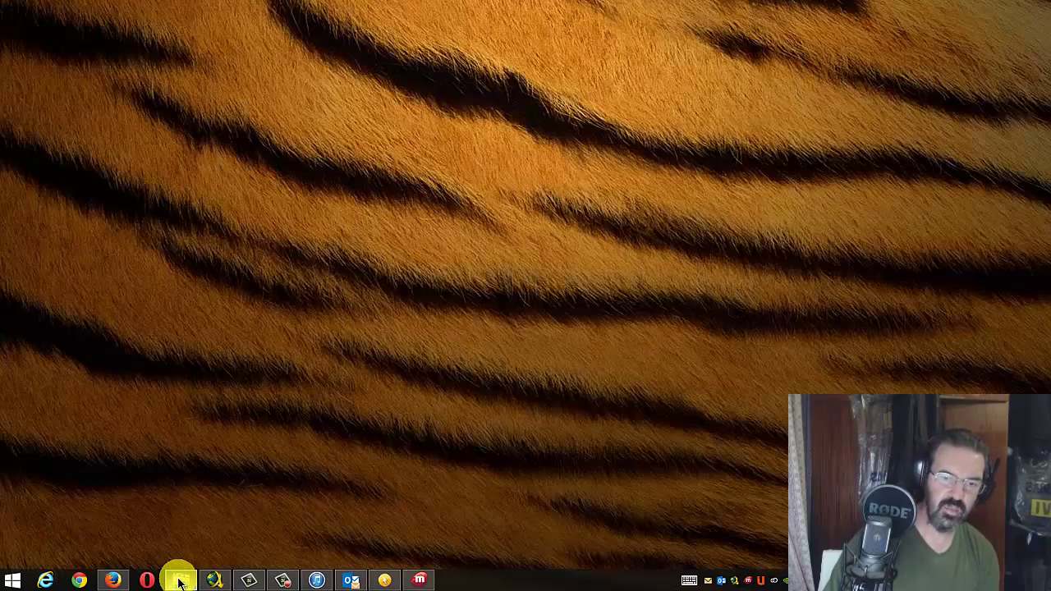
pyautogui.click(179, 580)
pyautogui.rightClick(177, 578)
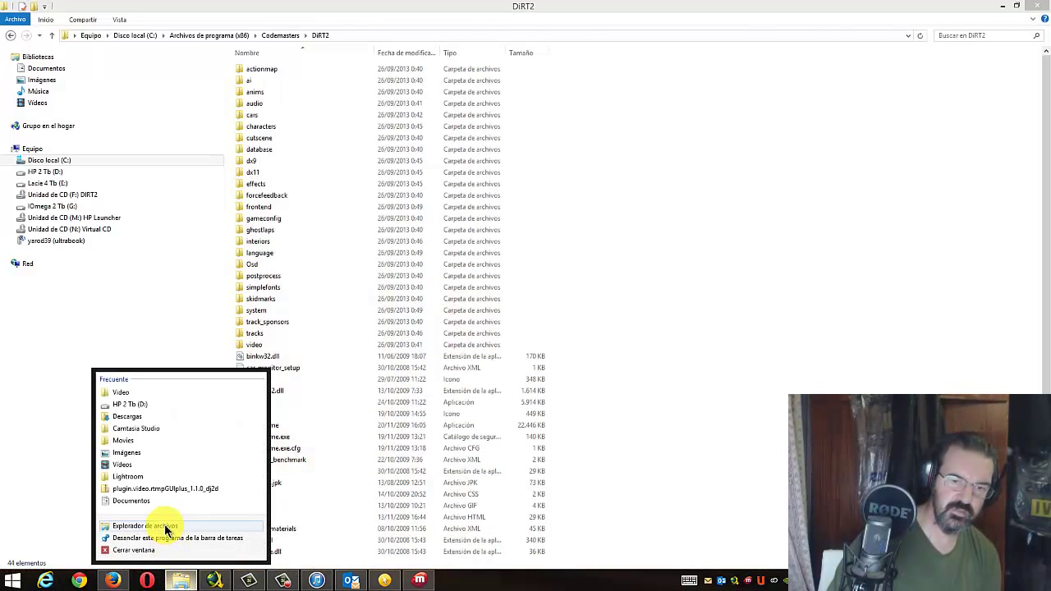
pyautogui.click(165, 526)
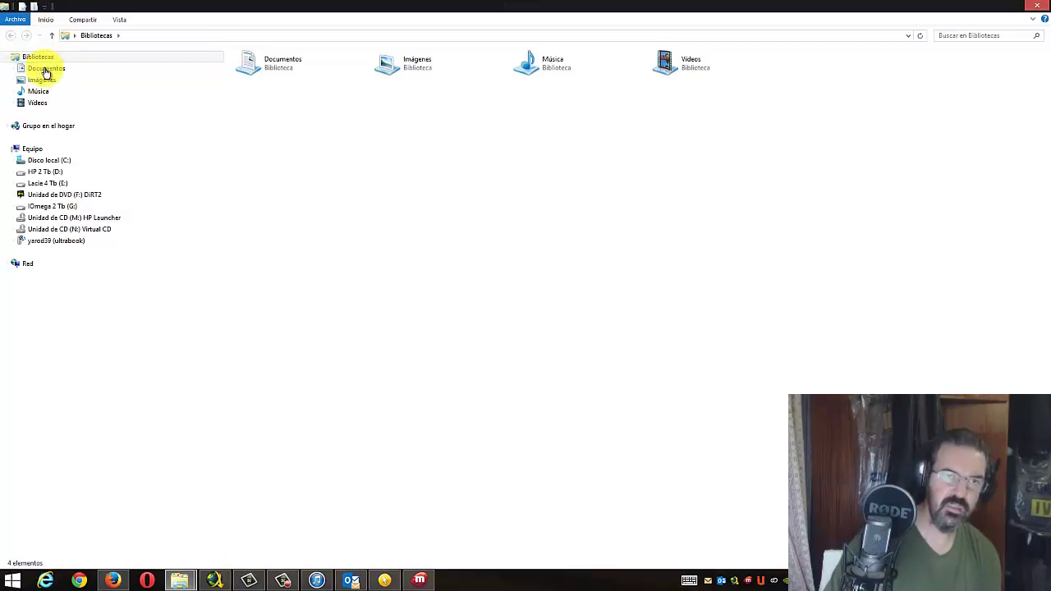
pyautogui.click(48, 62)
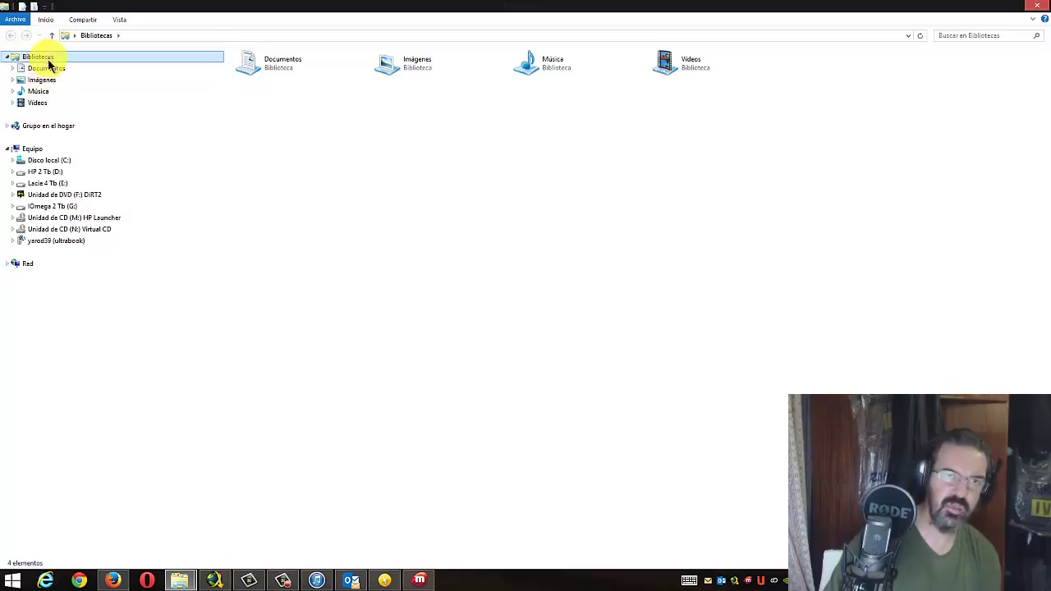
pyautogui.click(47, 149)
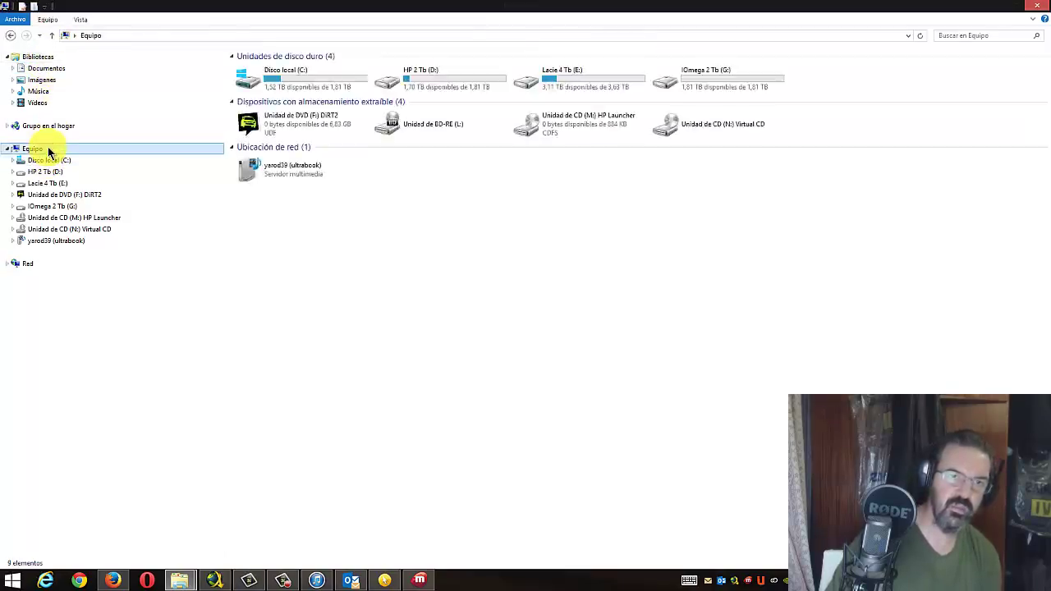
pyautogui.doubleClick(298, 81)
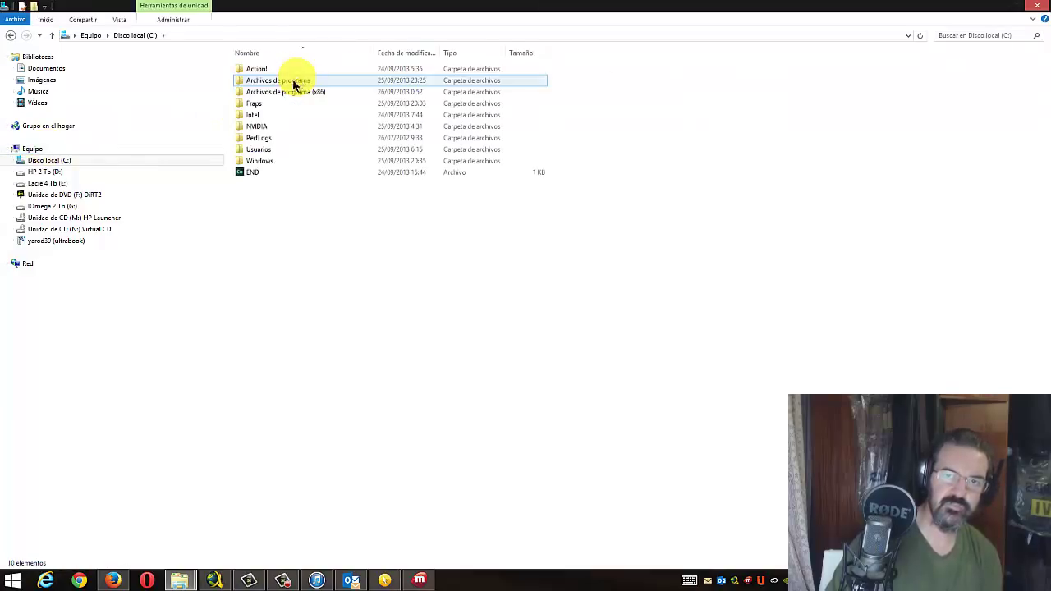
# - Open the Descargas folder of the personal user profile under Usuarios and dismiss the Miro_Helper.exe error
pyautogui.click(284, 150)
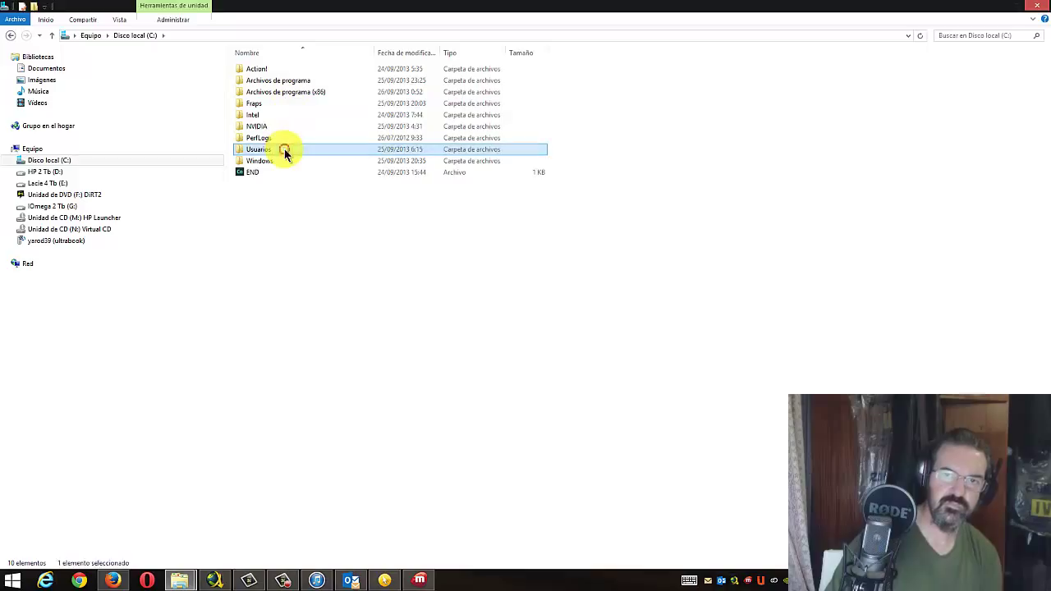
pyautogui.doubleClick(285, 153)
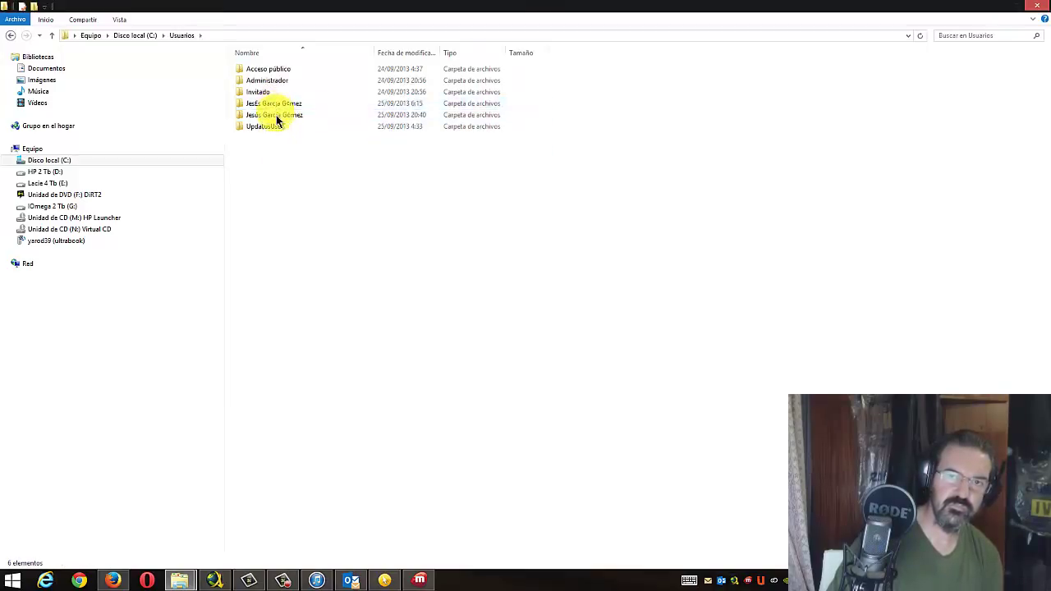
pyautogui.click(277, 116)
pyautogui.doubleClick(277, 116)
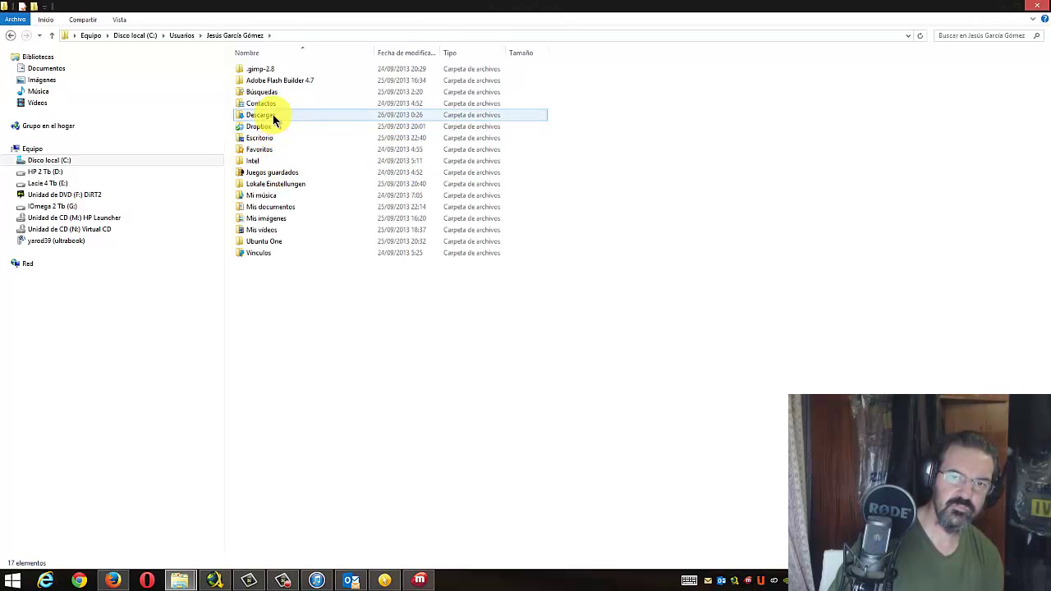
pyautogui.doubleClick(273, 118)
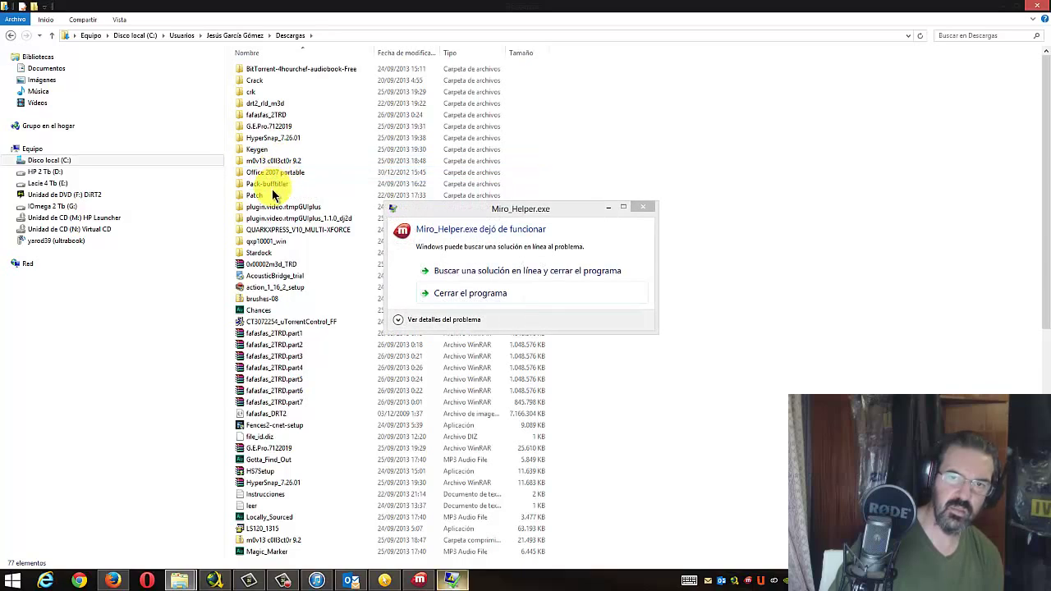
pyautogui.click(640, 203)
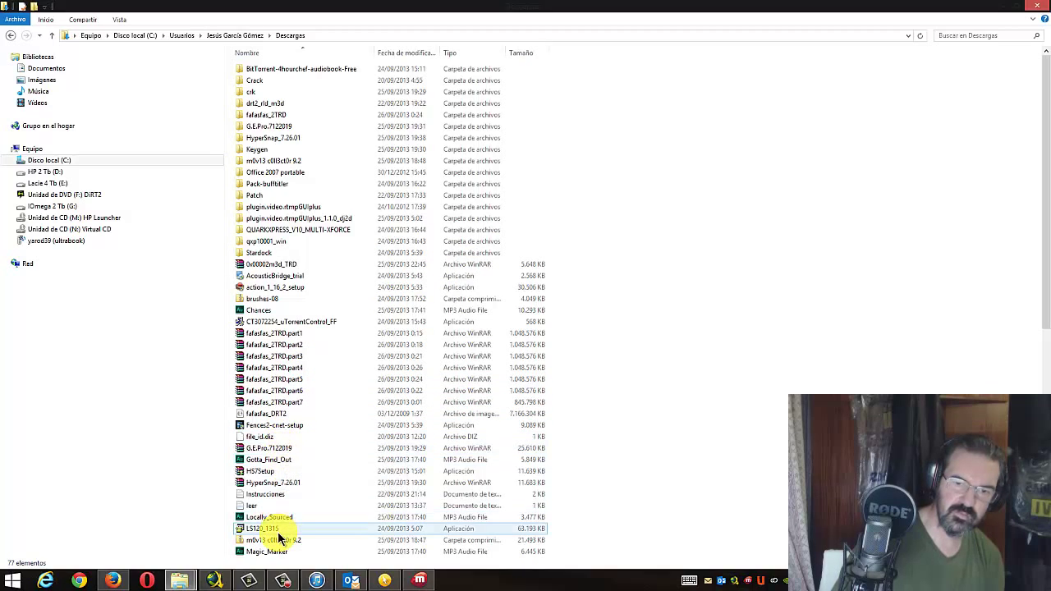
# - Look inside the m0v13 c0ll3ct0r 9.2 folder and its movie collector 9.2 subfolder, and return to Descargas
pyautogui.click(271, 161)
pyautogui.doubleClick(271, 162)
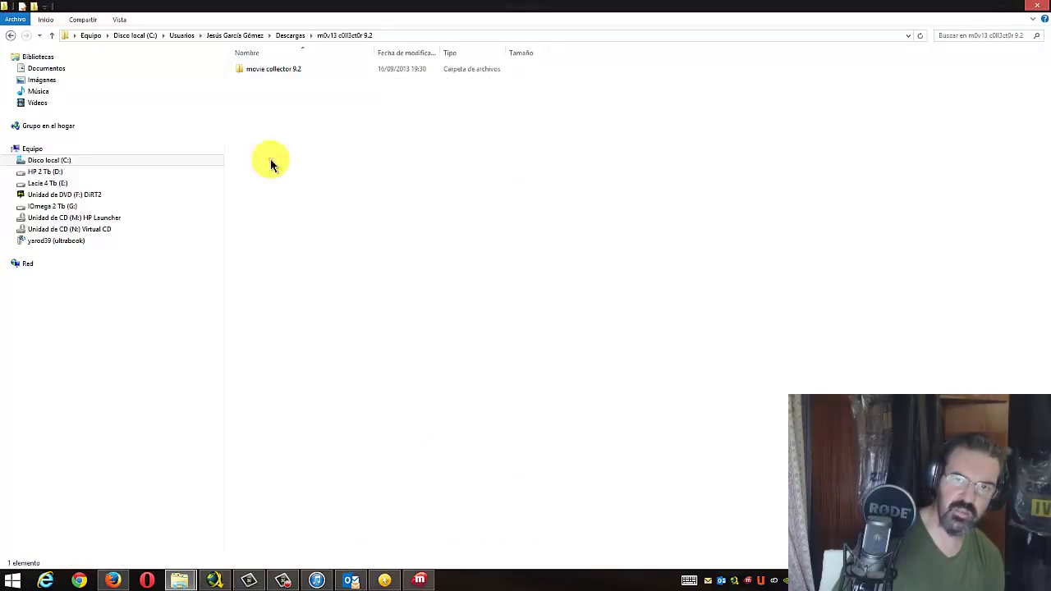
pyautogui.click(268, 69)
pyautogui.doubleClick(268, 69)
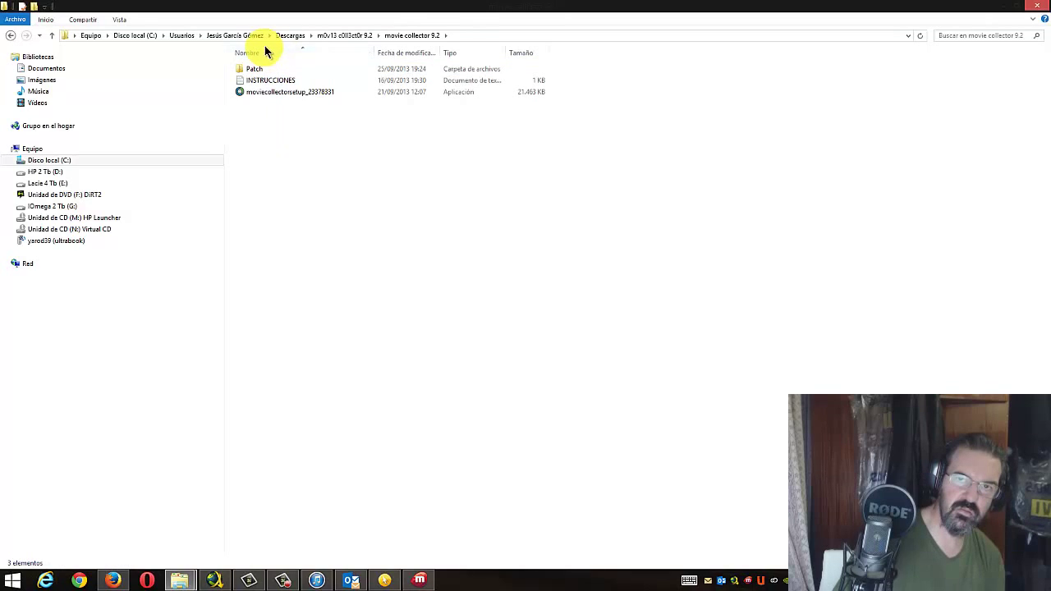
pyautogui.click(290, 37)
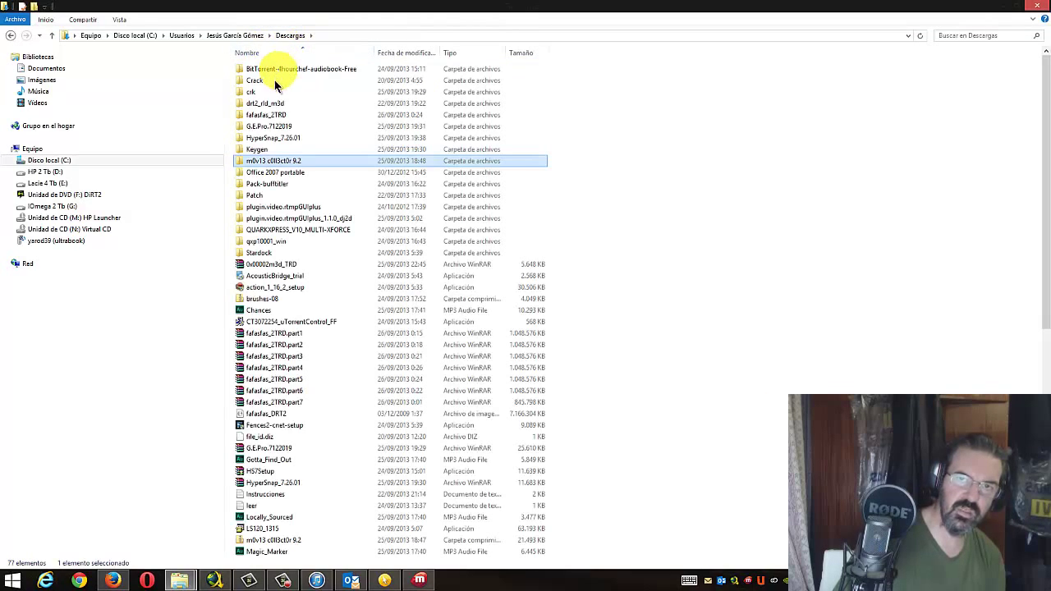
# - Copy the files dirt2, dirt2o and rld.dll from the drt2_rld_m3d folder and close that window
pyautogui.doubleClick(268, 104)
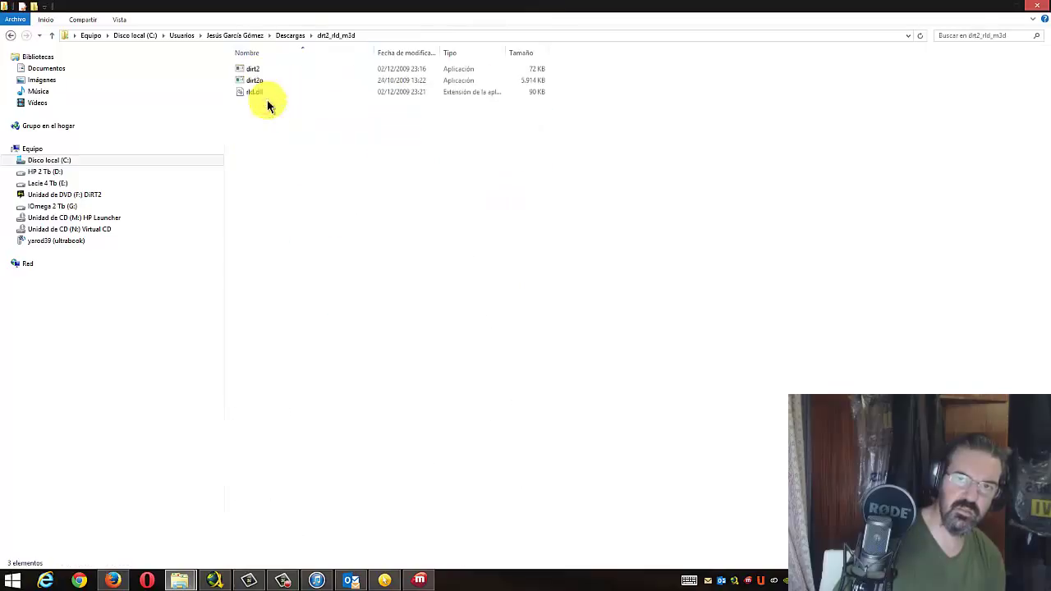
pyautogui.moveTo(245, 105); pyautogui.dragTo(280, 66)
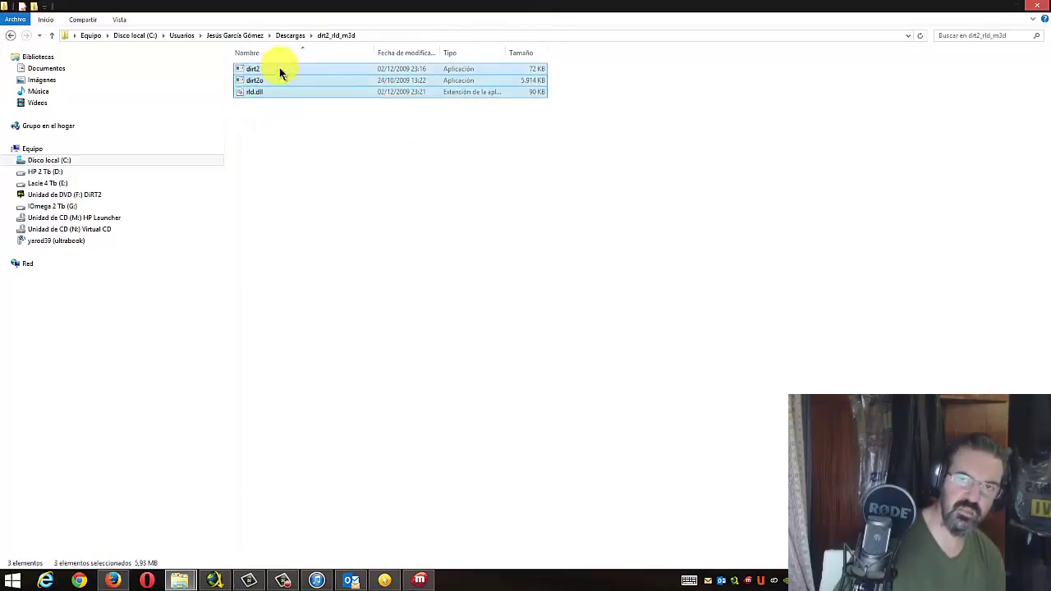
pyautogui.rightClick(279, 73)
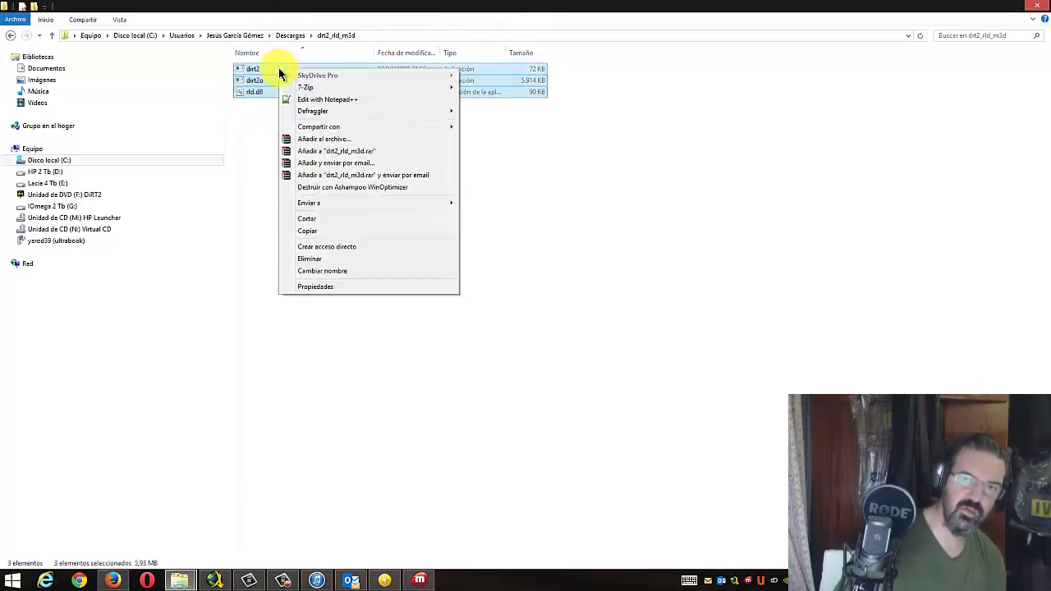
pyautogui.click(312, 232)
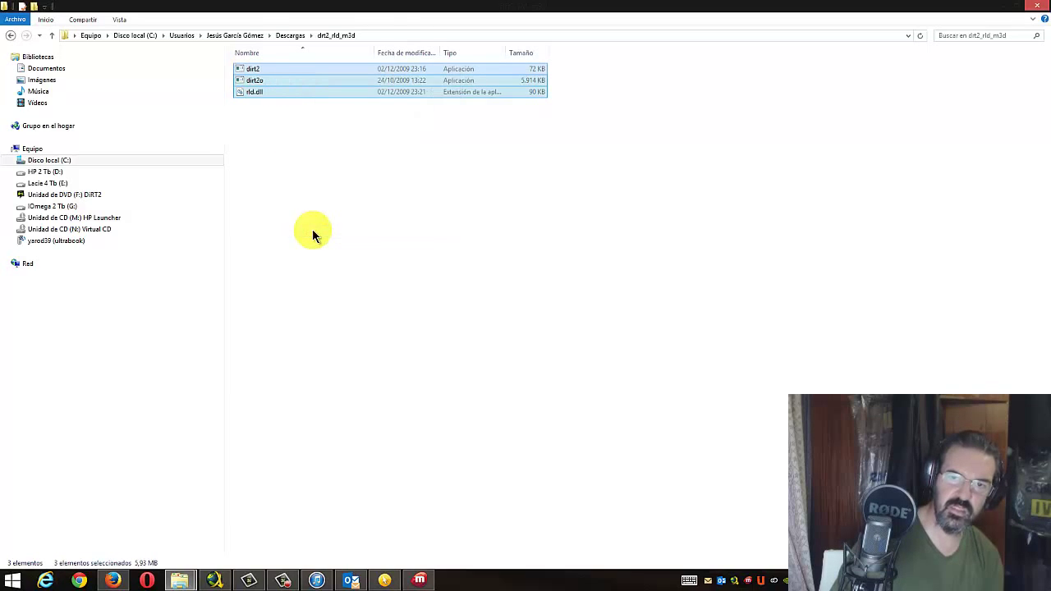
pyautogui.click(1037, 6)
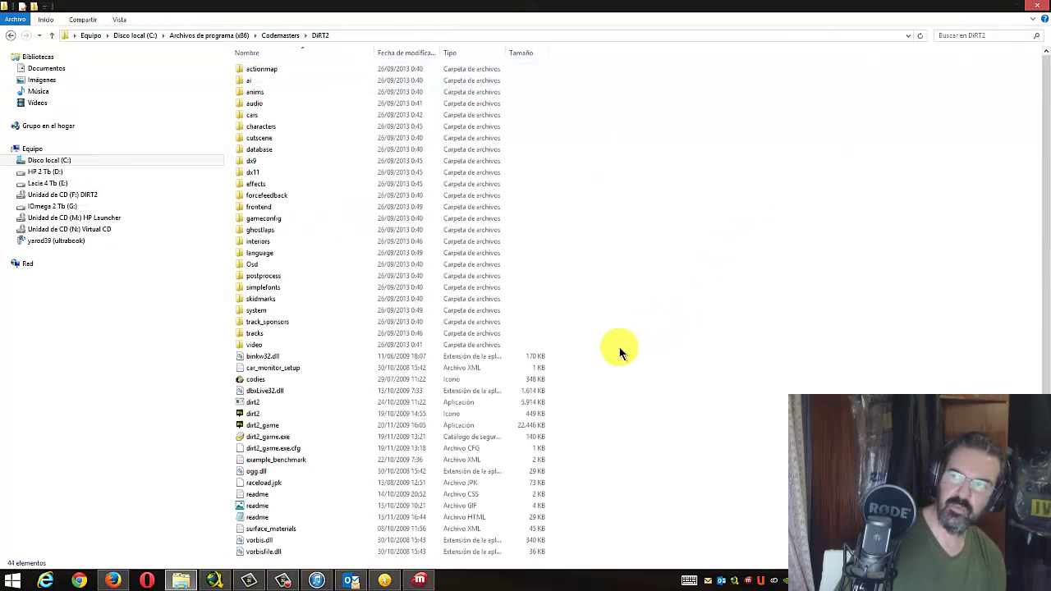
# - Paste the three copied files into the DiRT2 installation folder, replacing dirt2.exe and granting administrator permission for each file
pyautogui.rightClick(598, 367)
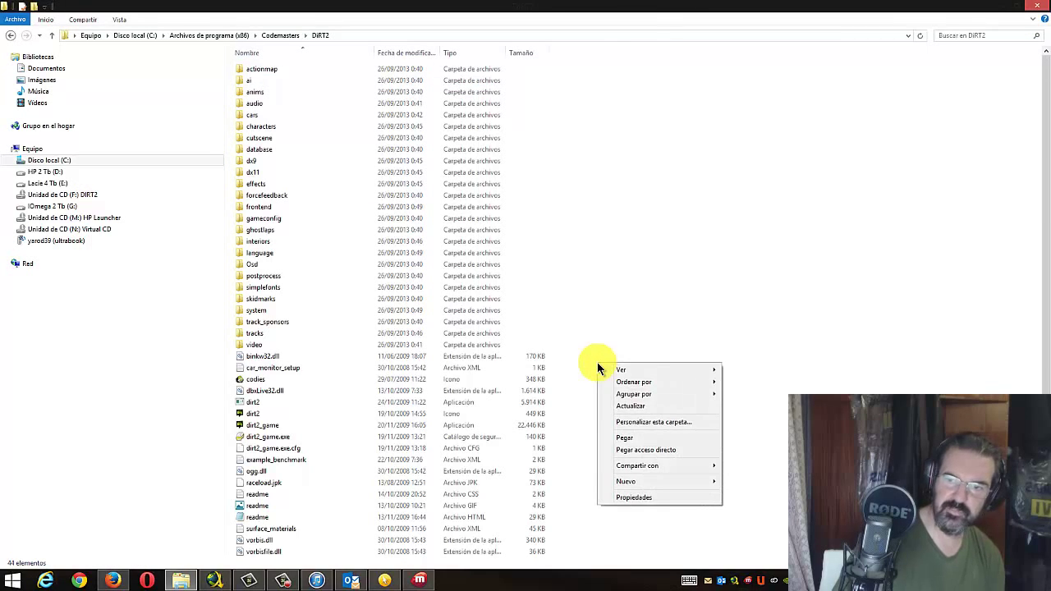
pyautogui.click(624, 438)
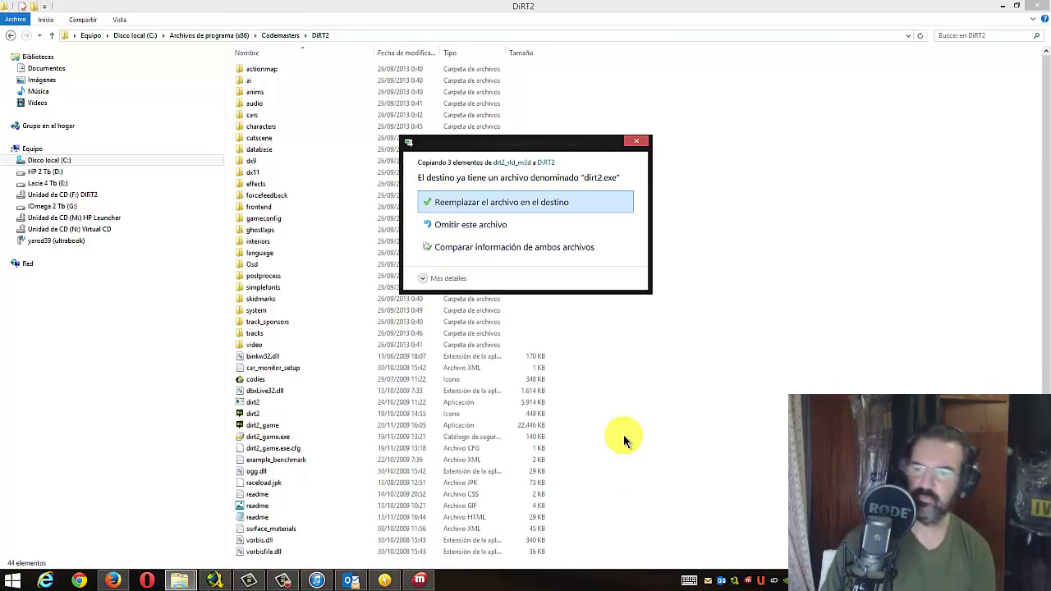
pyautogui.click(550, 203)
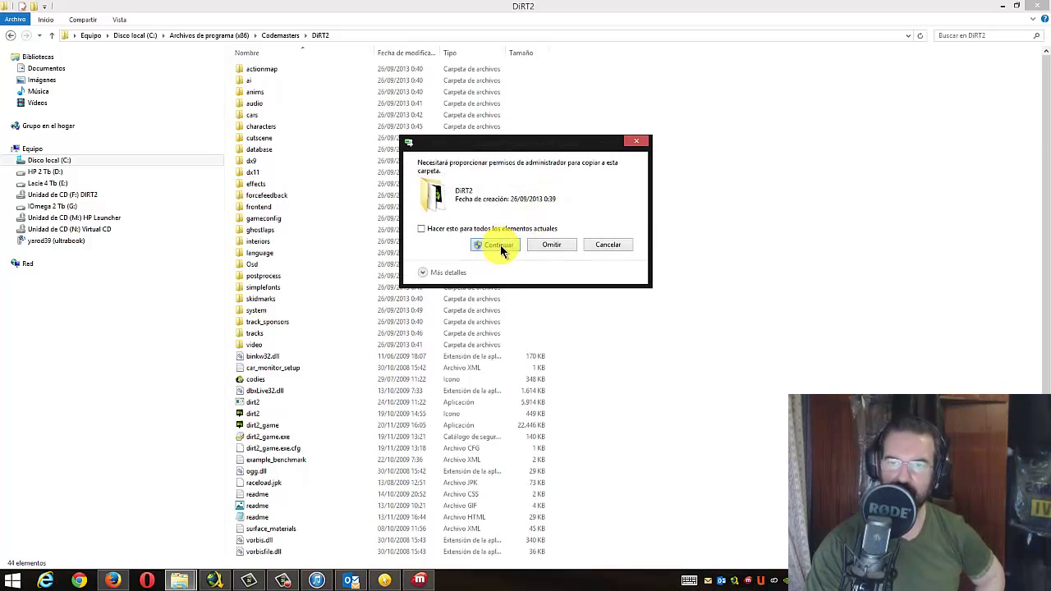
pyautogui.click(499, 245)
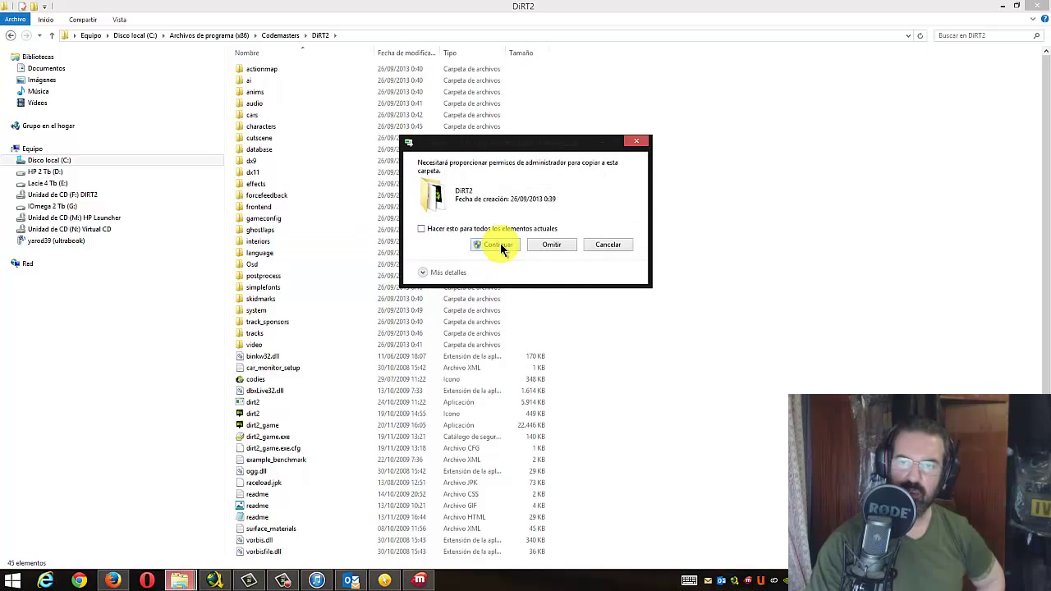
pyautogui.click(499, 245)
pyautogui.click(498, 245)
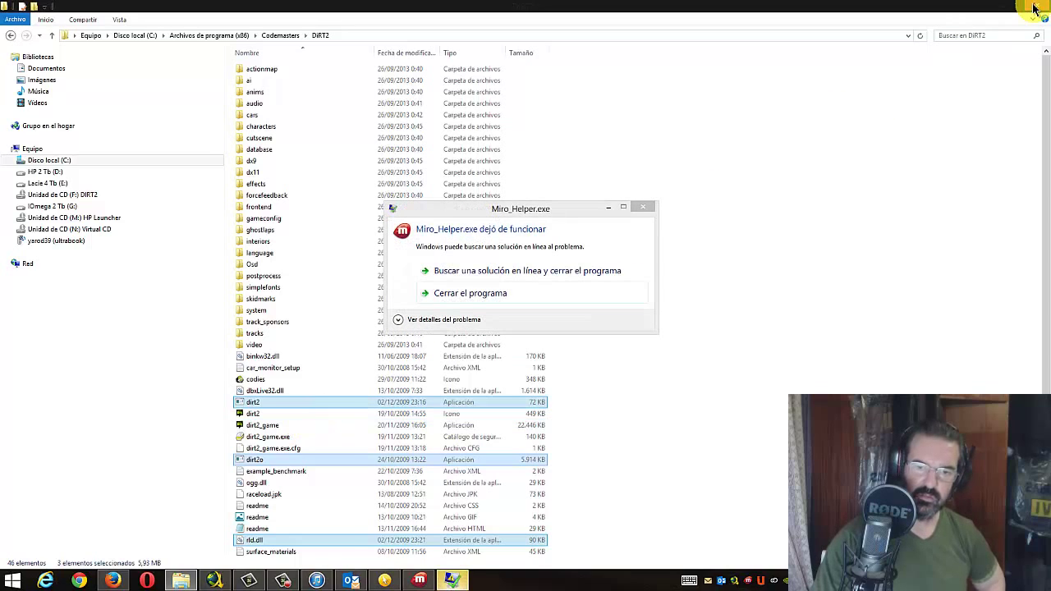
# - Close the Miro_Helper.exe error and the DiRT2 folder window, and show the desktop icons
pyautogui.click(647, 207)
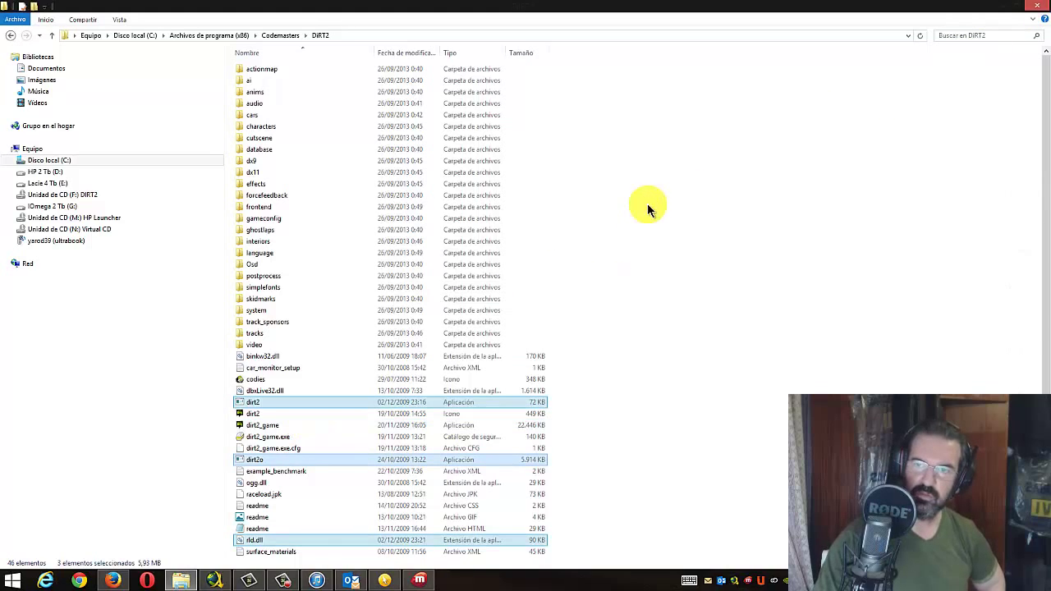
pyautogui.click(1040, 7)
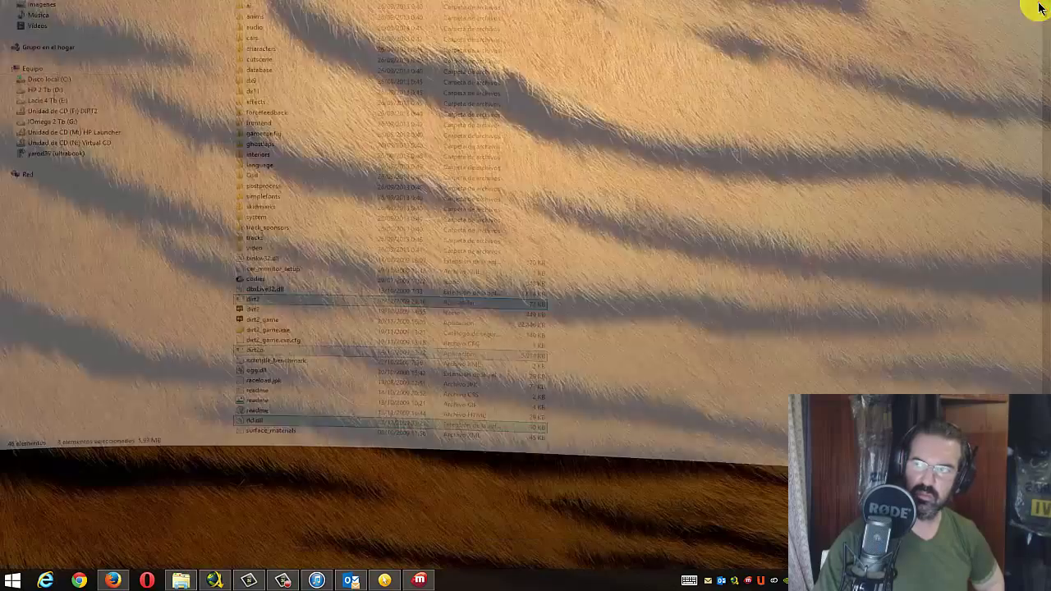
pyautogui.doubleClick(413, 410)
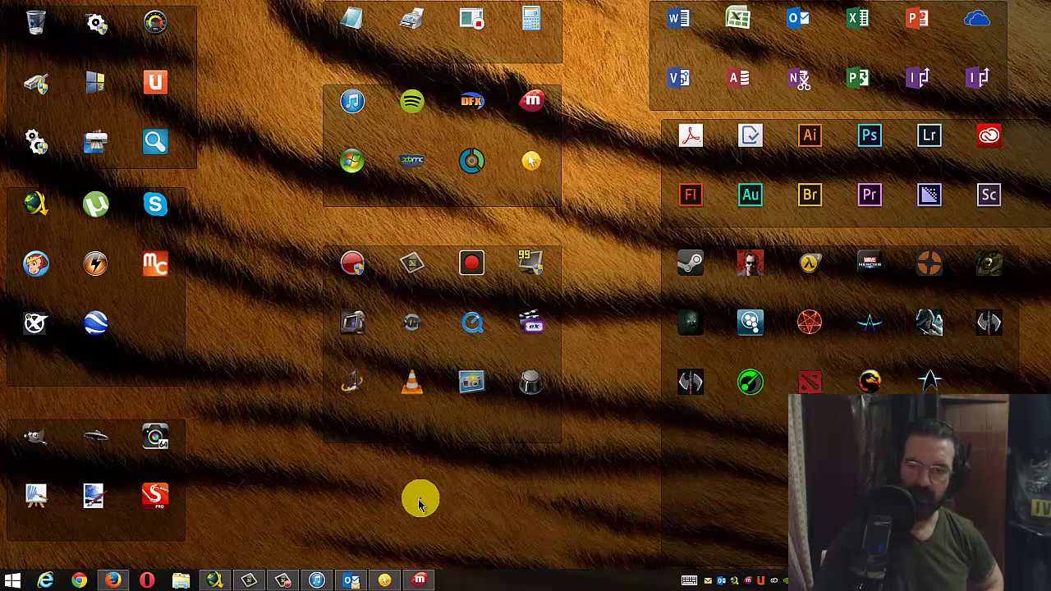
pyautogui.click(285, 581)
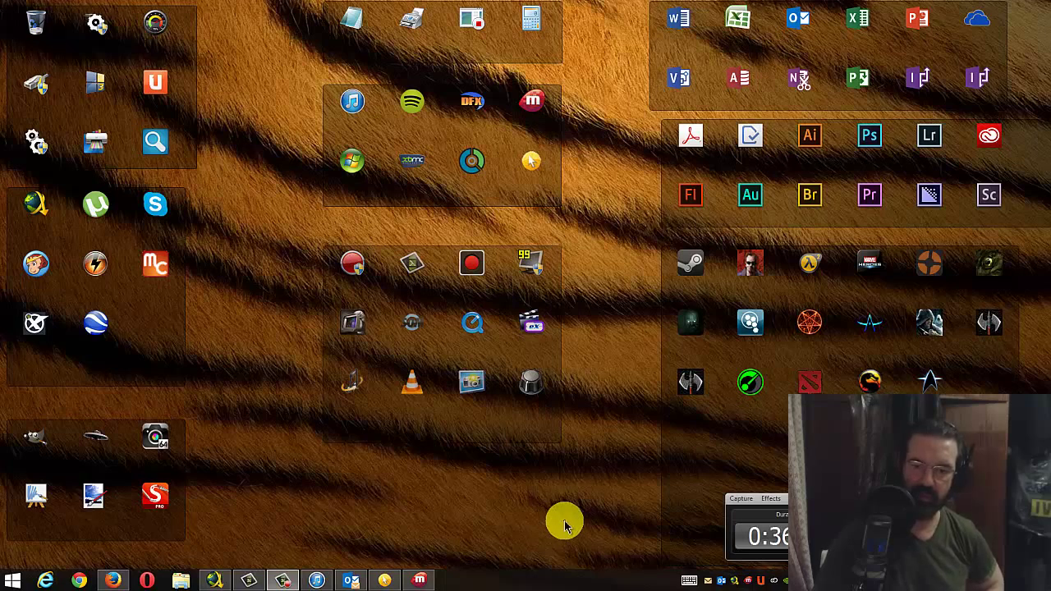